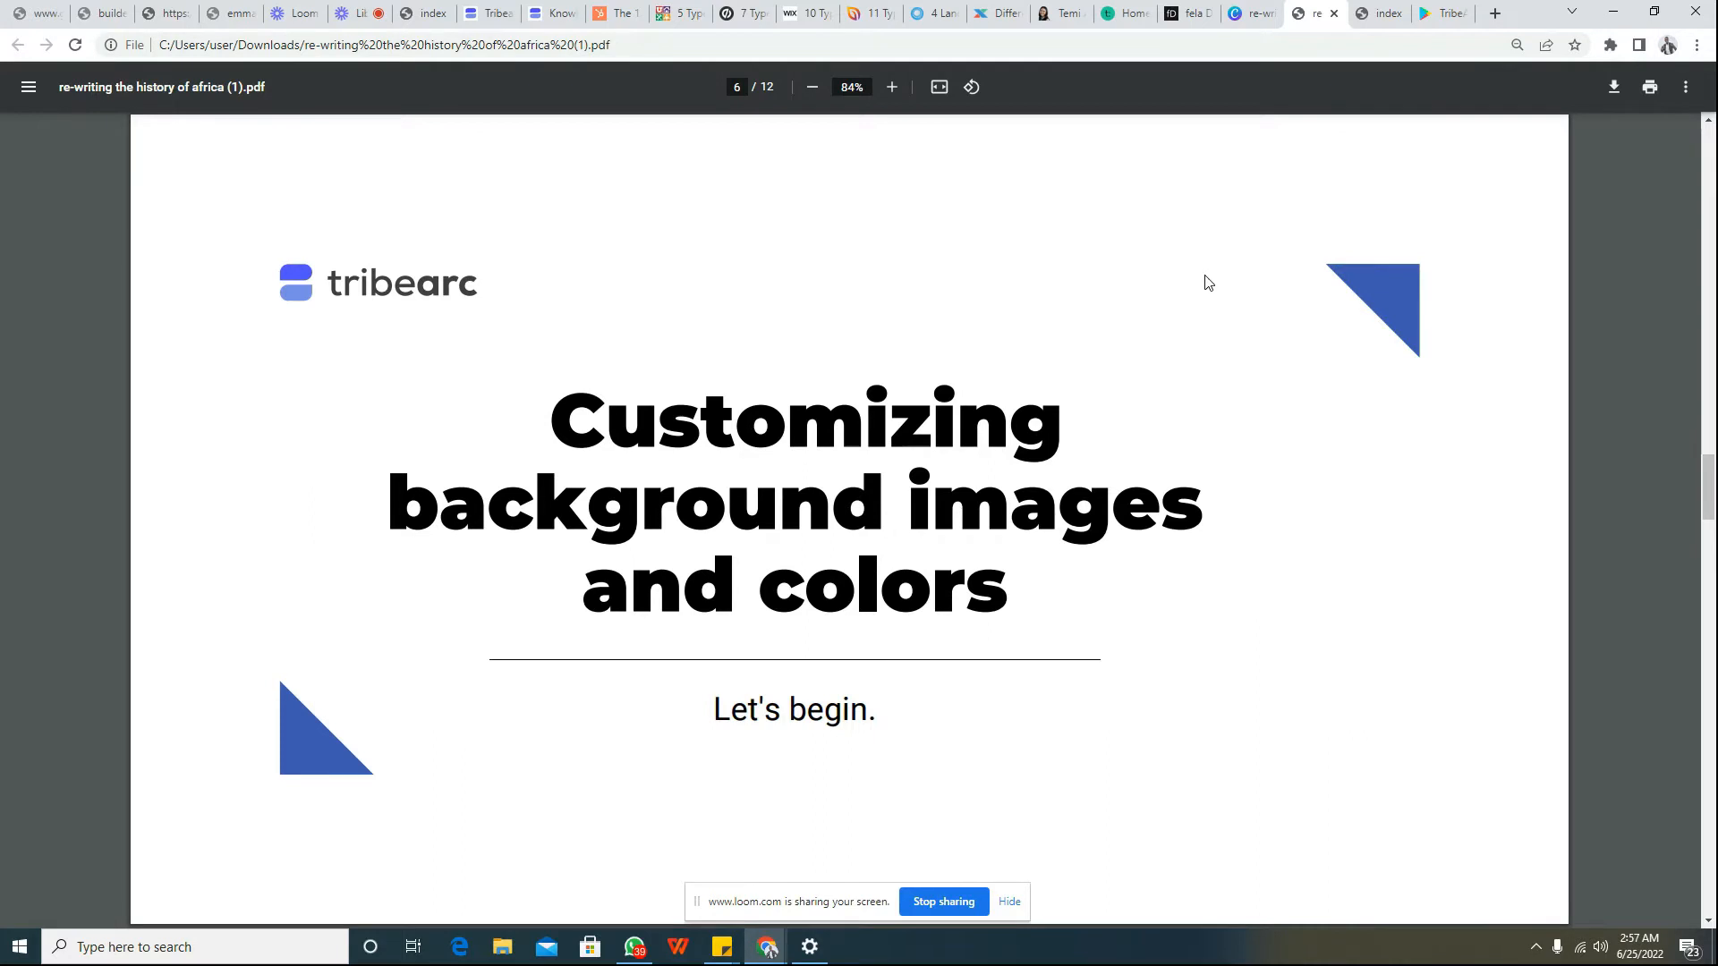
Step: Look through the finished landing page at commyounity.tribearc.work from its header to the countdown offer and back
left_click(1371, 13)
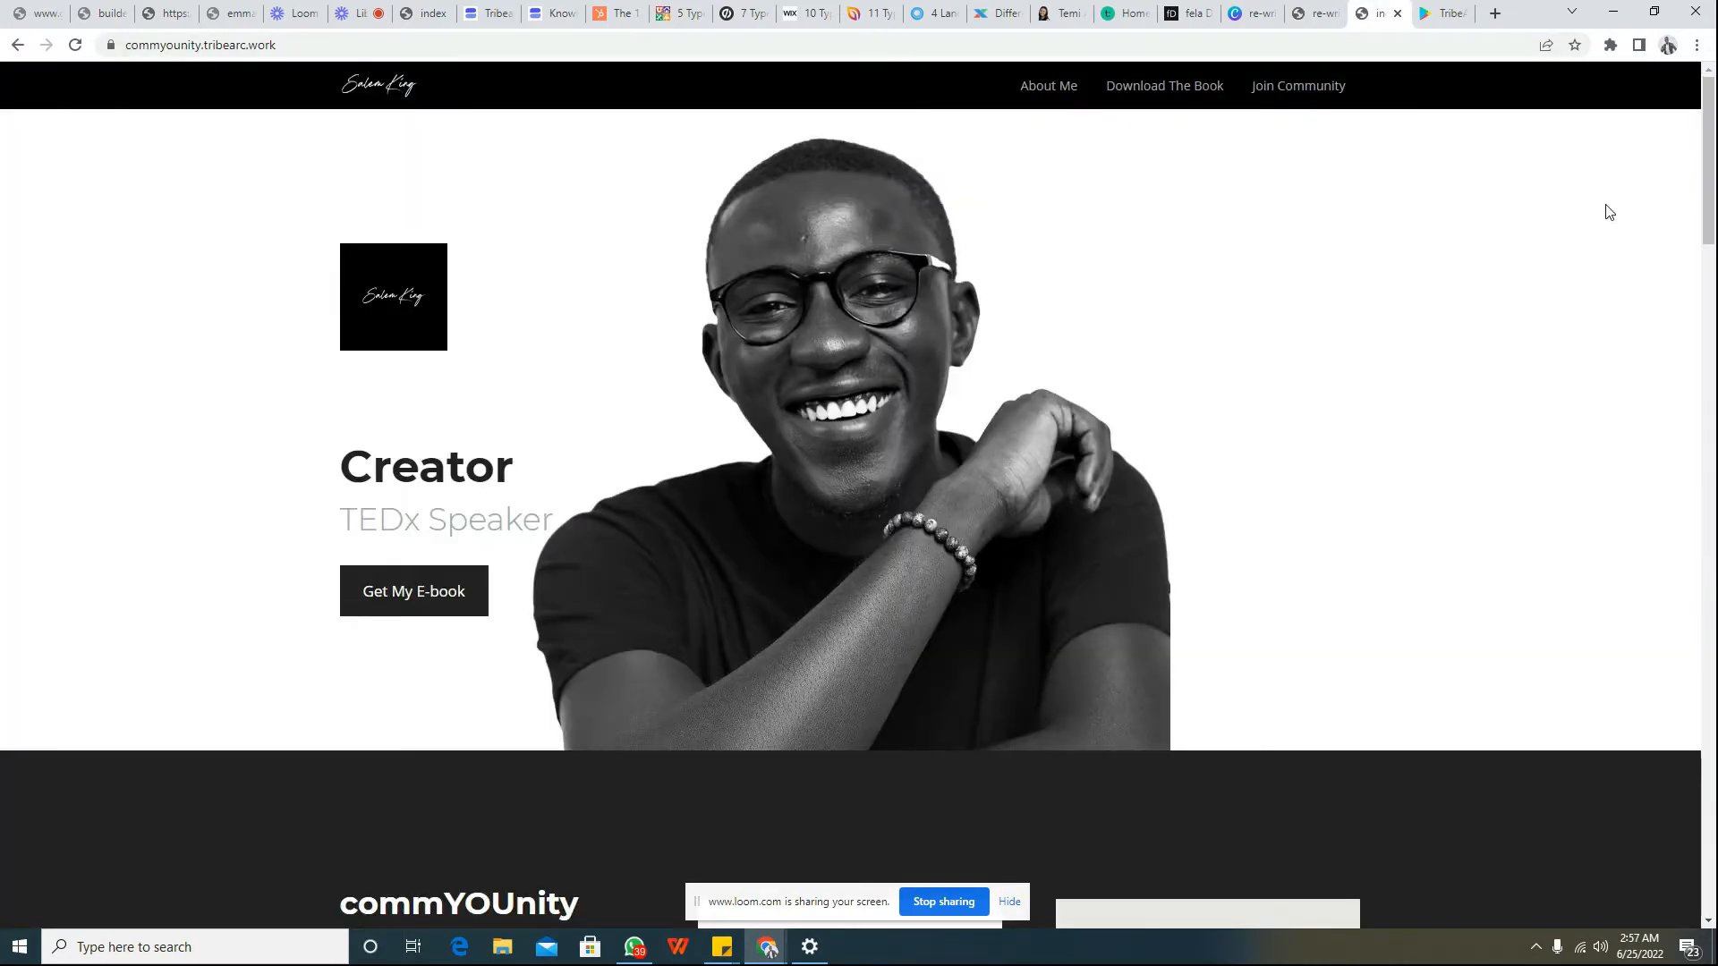
left_click_drag(1708, 170, 1714, 850)
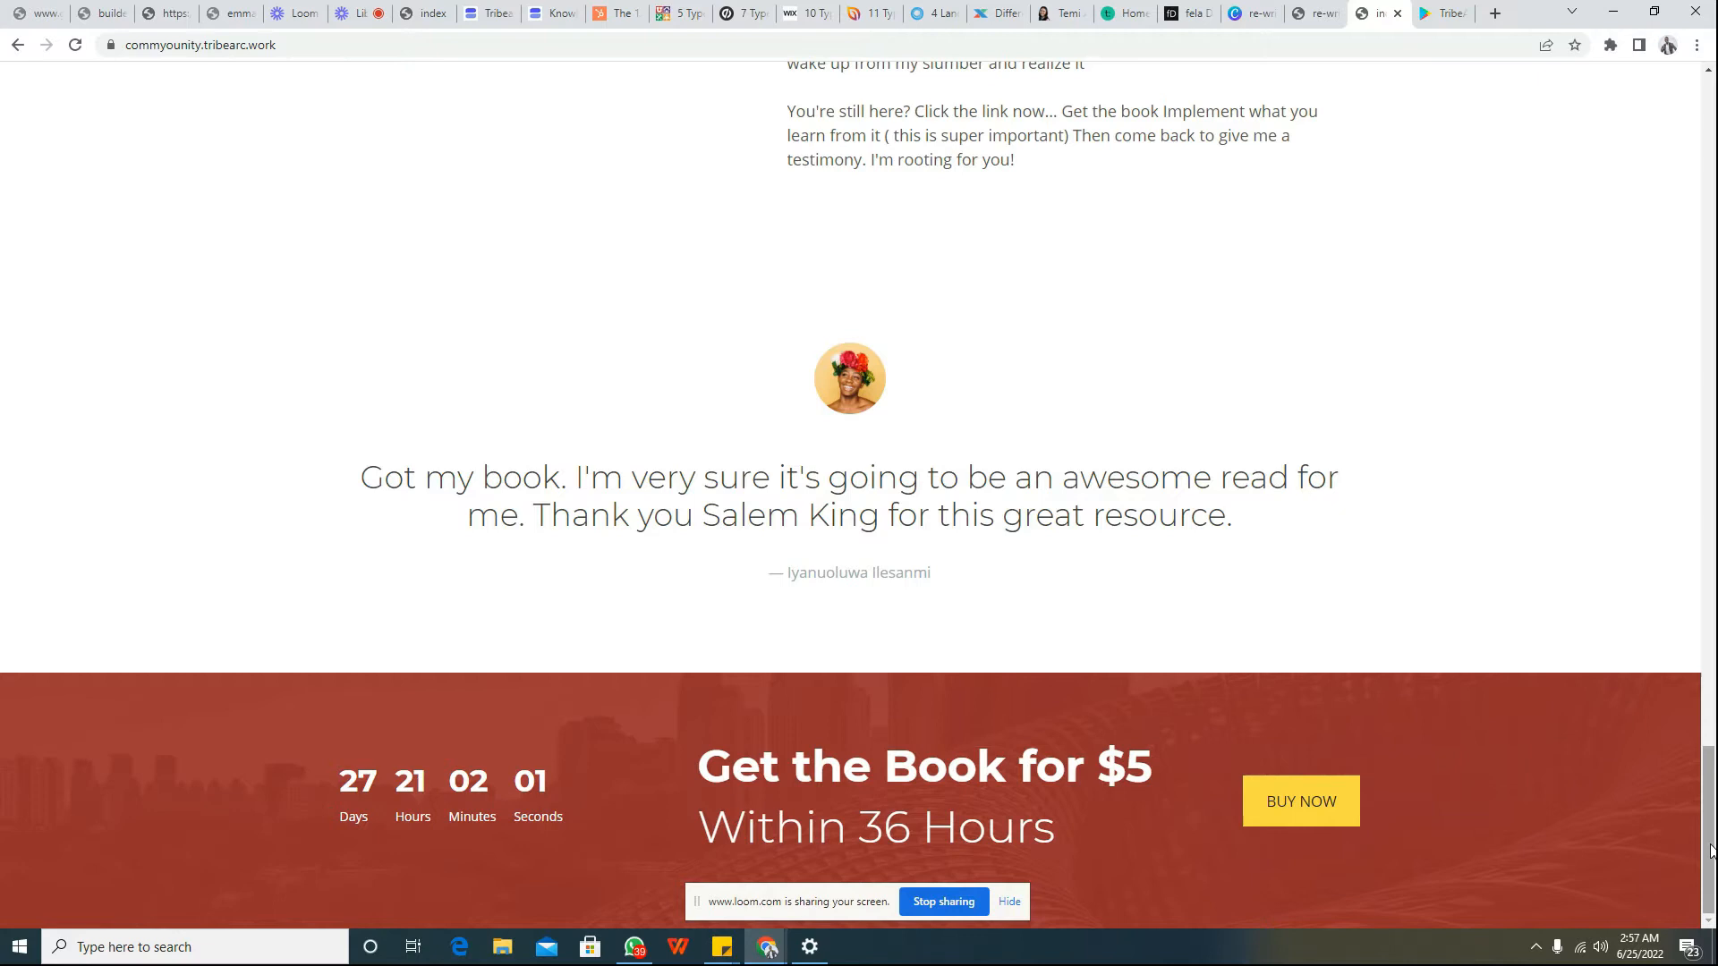
left_click_drag(1712, 851, 1710, 178)
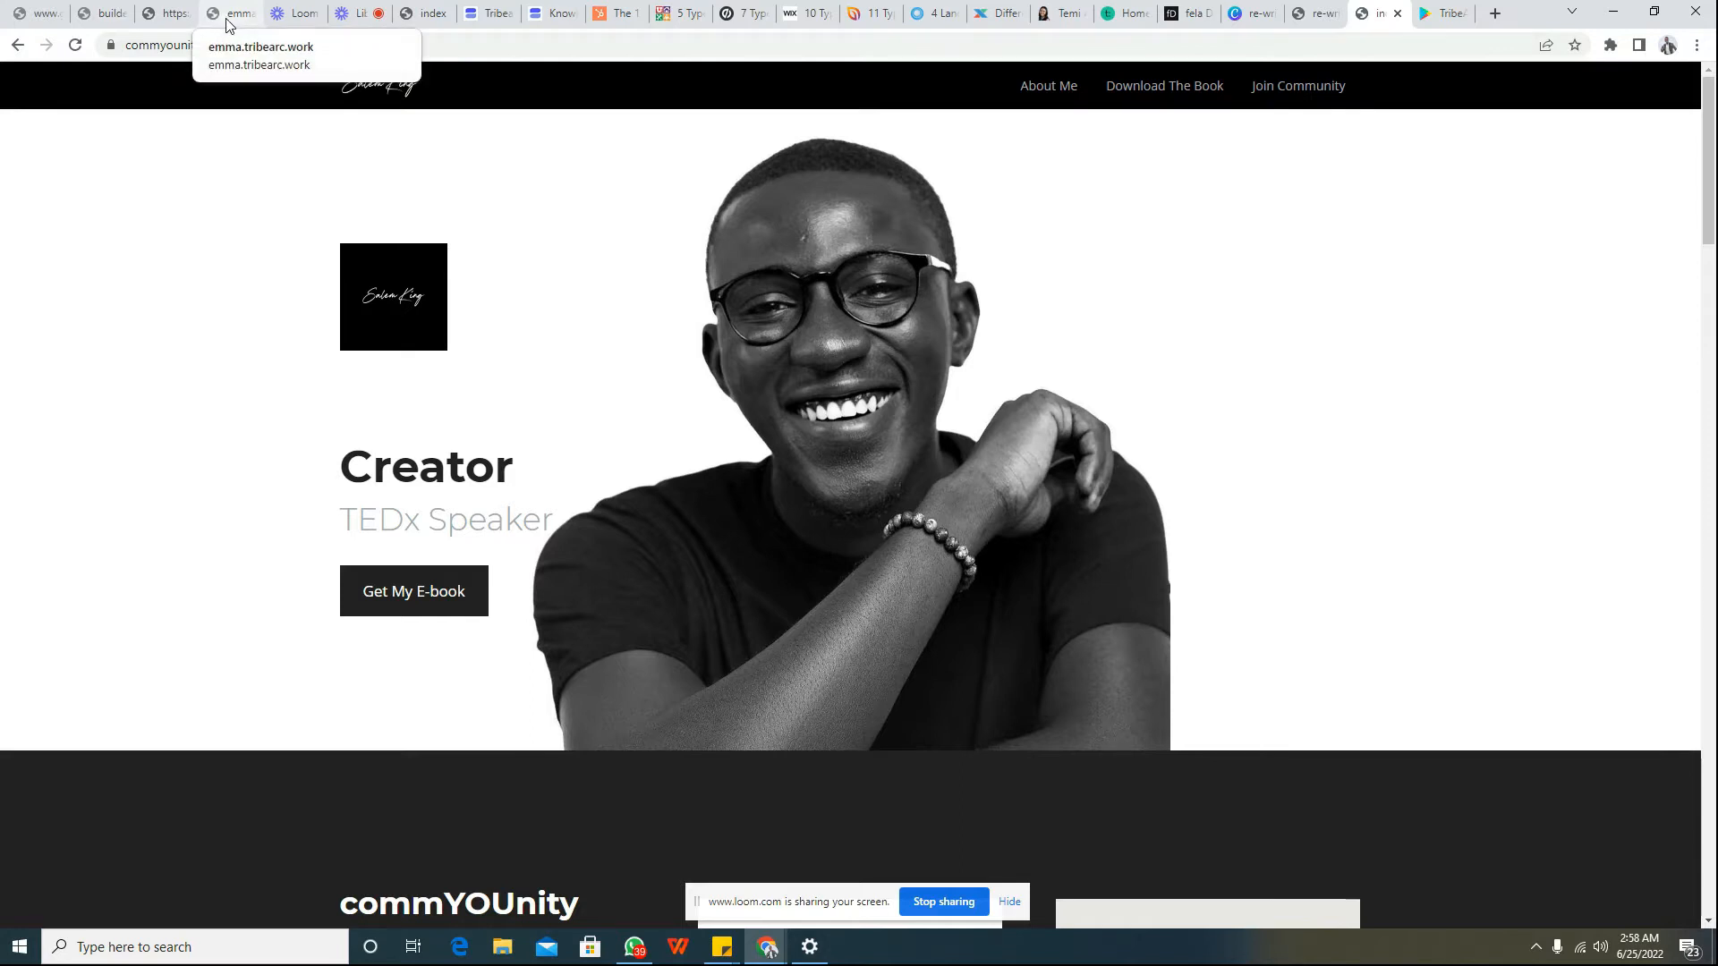
Step: Switch to the builder project with the Agency template and look through its sections
left_click(417, 20)
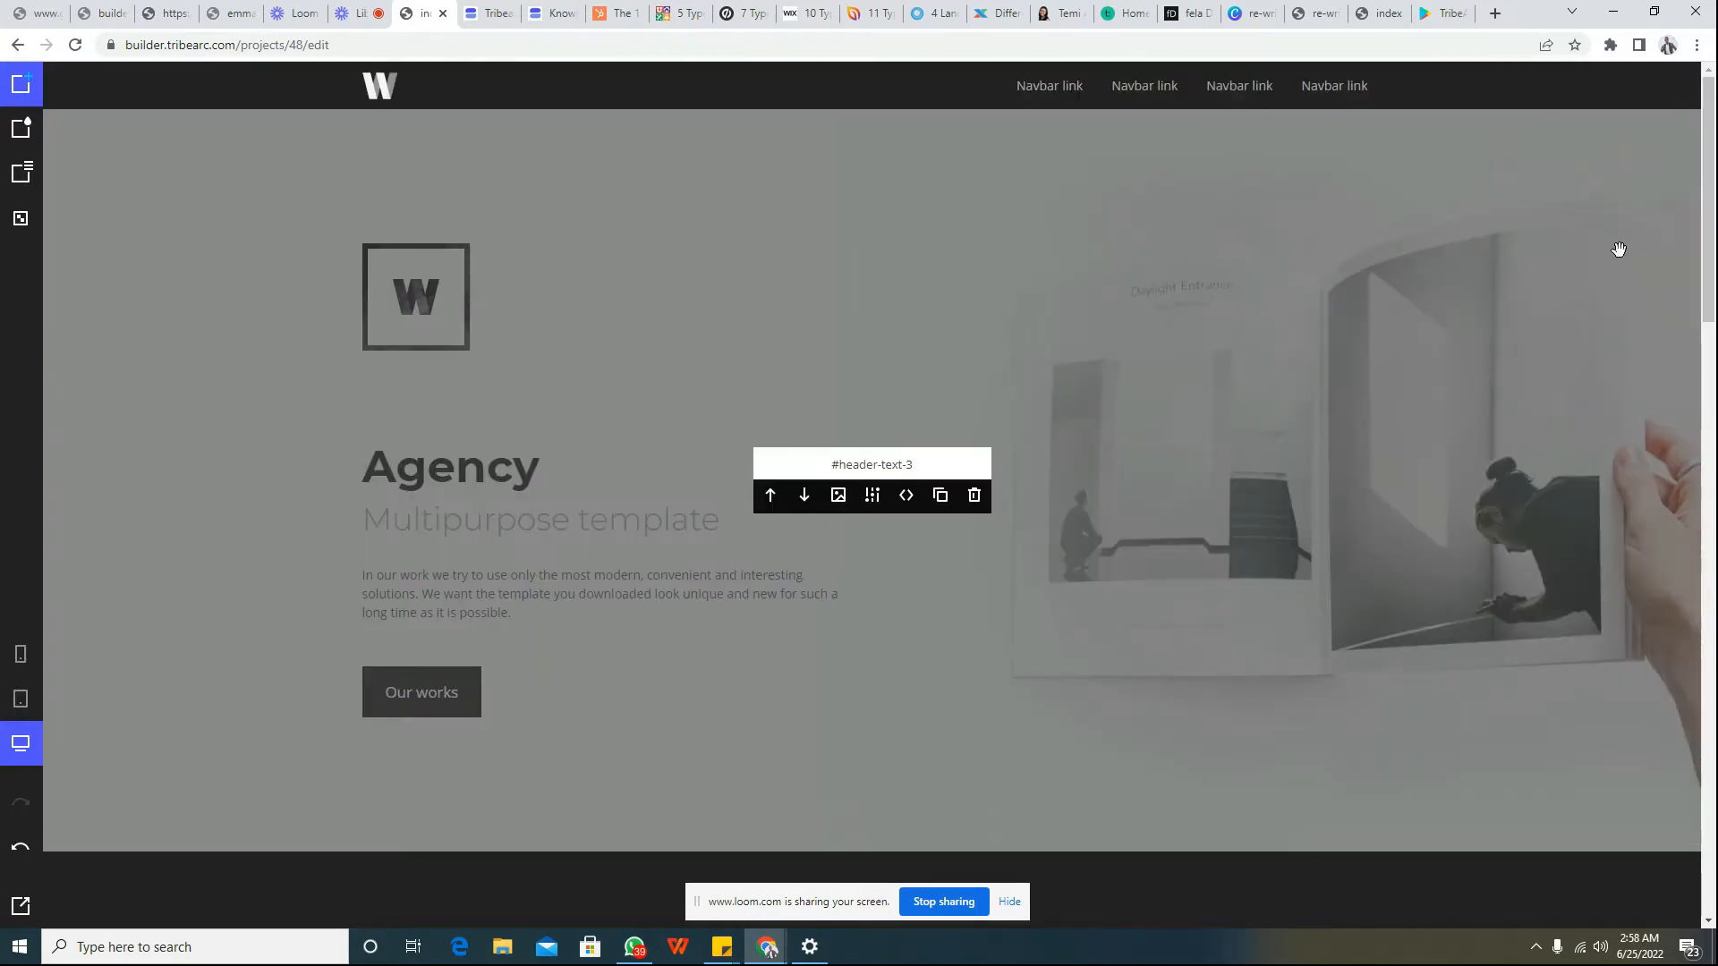
scroll(1619, 249, "down", 15)
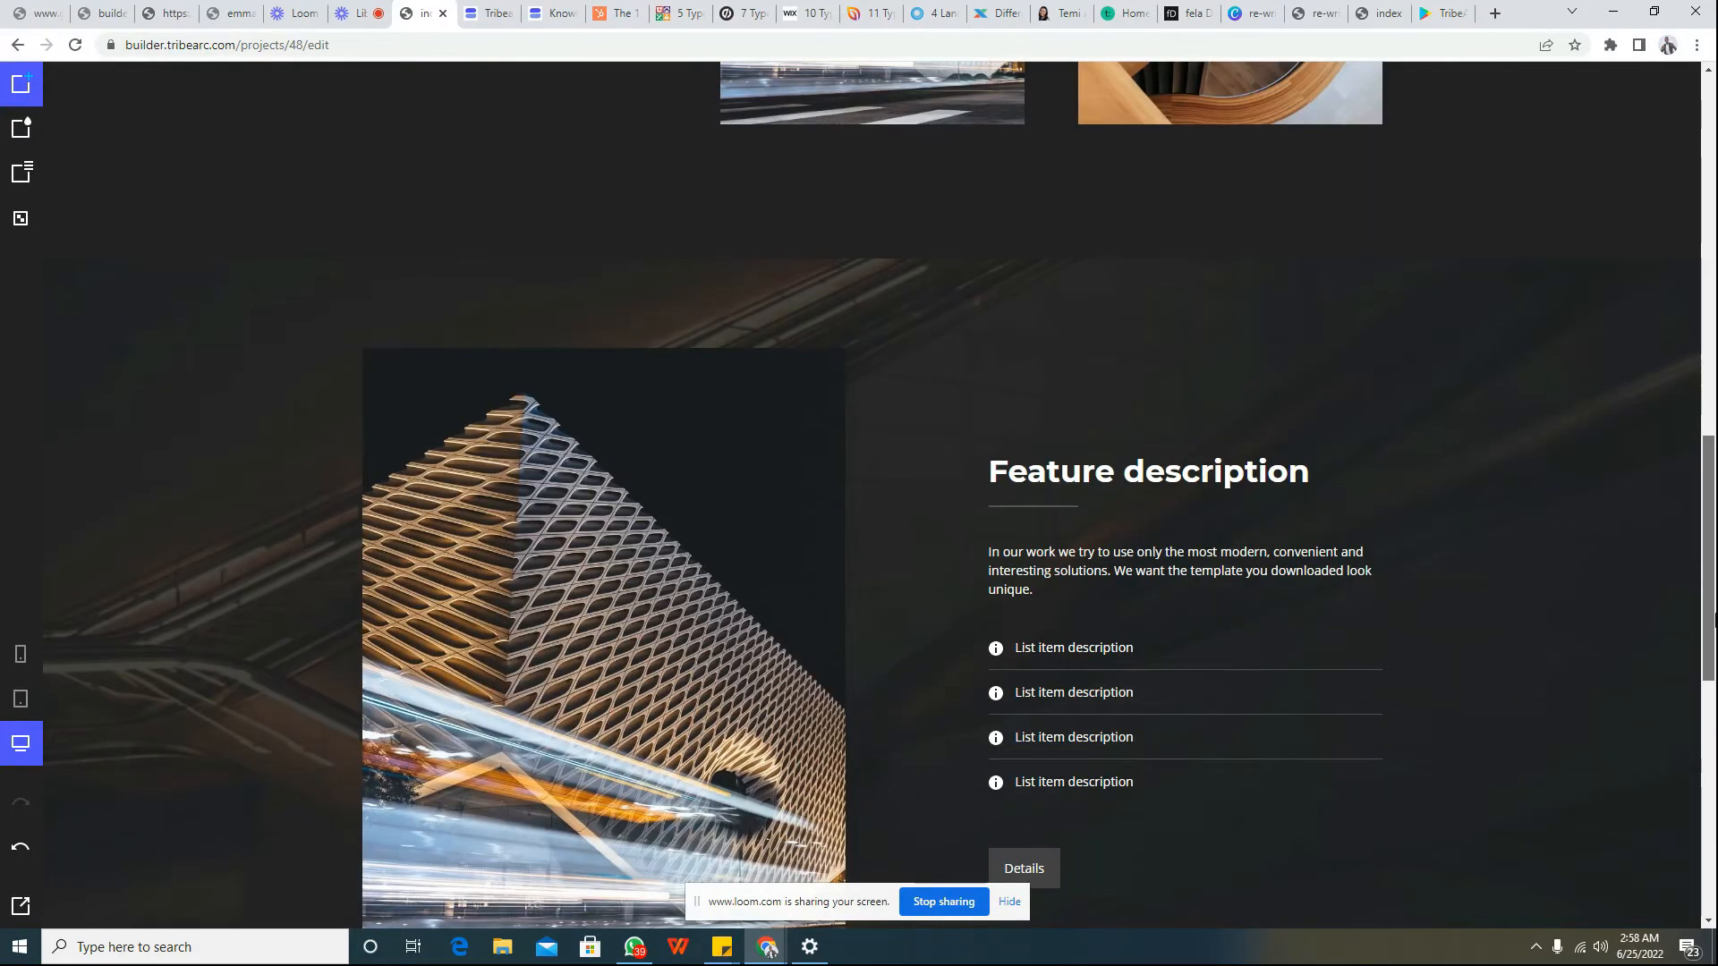
left_click_drag(1715, 620, 1711, 255)
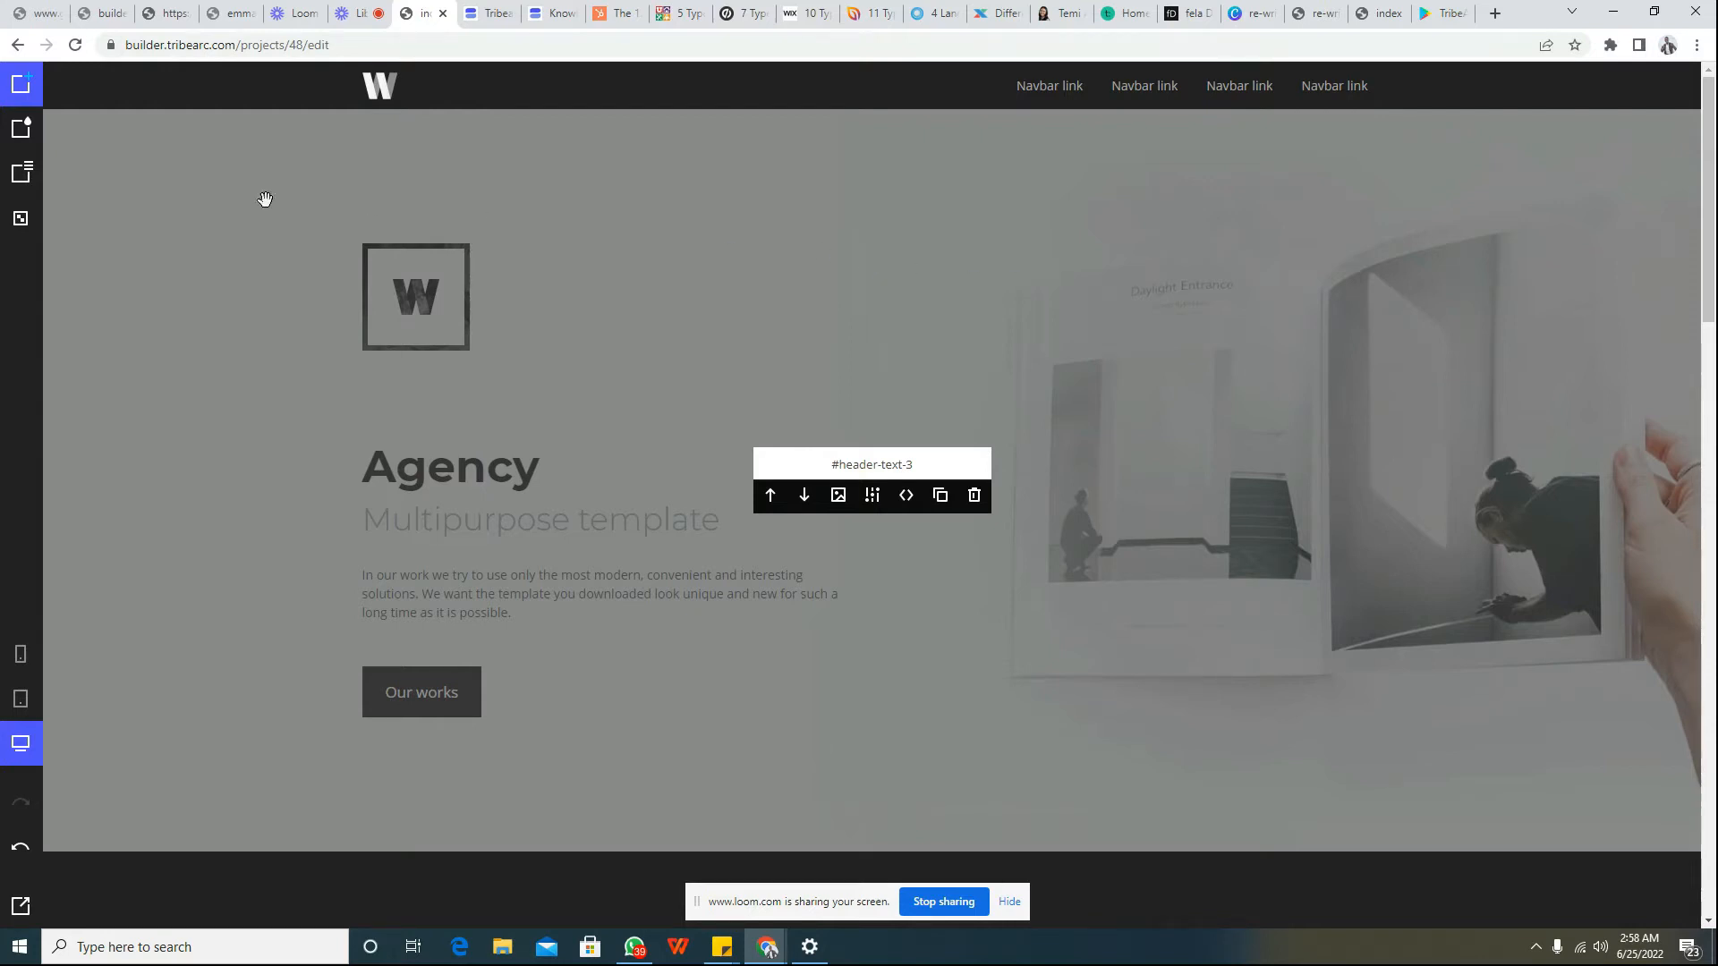
Step: Browse the Sections library and view the available Media section layouts
left_click(25, 128)
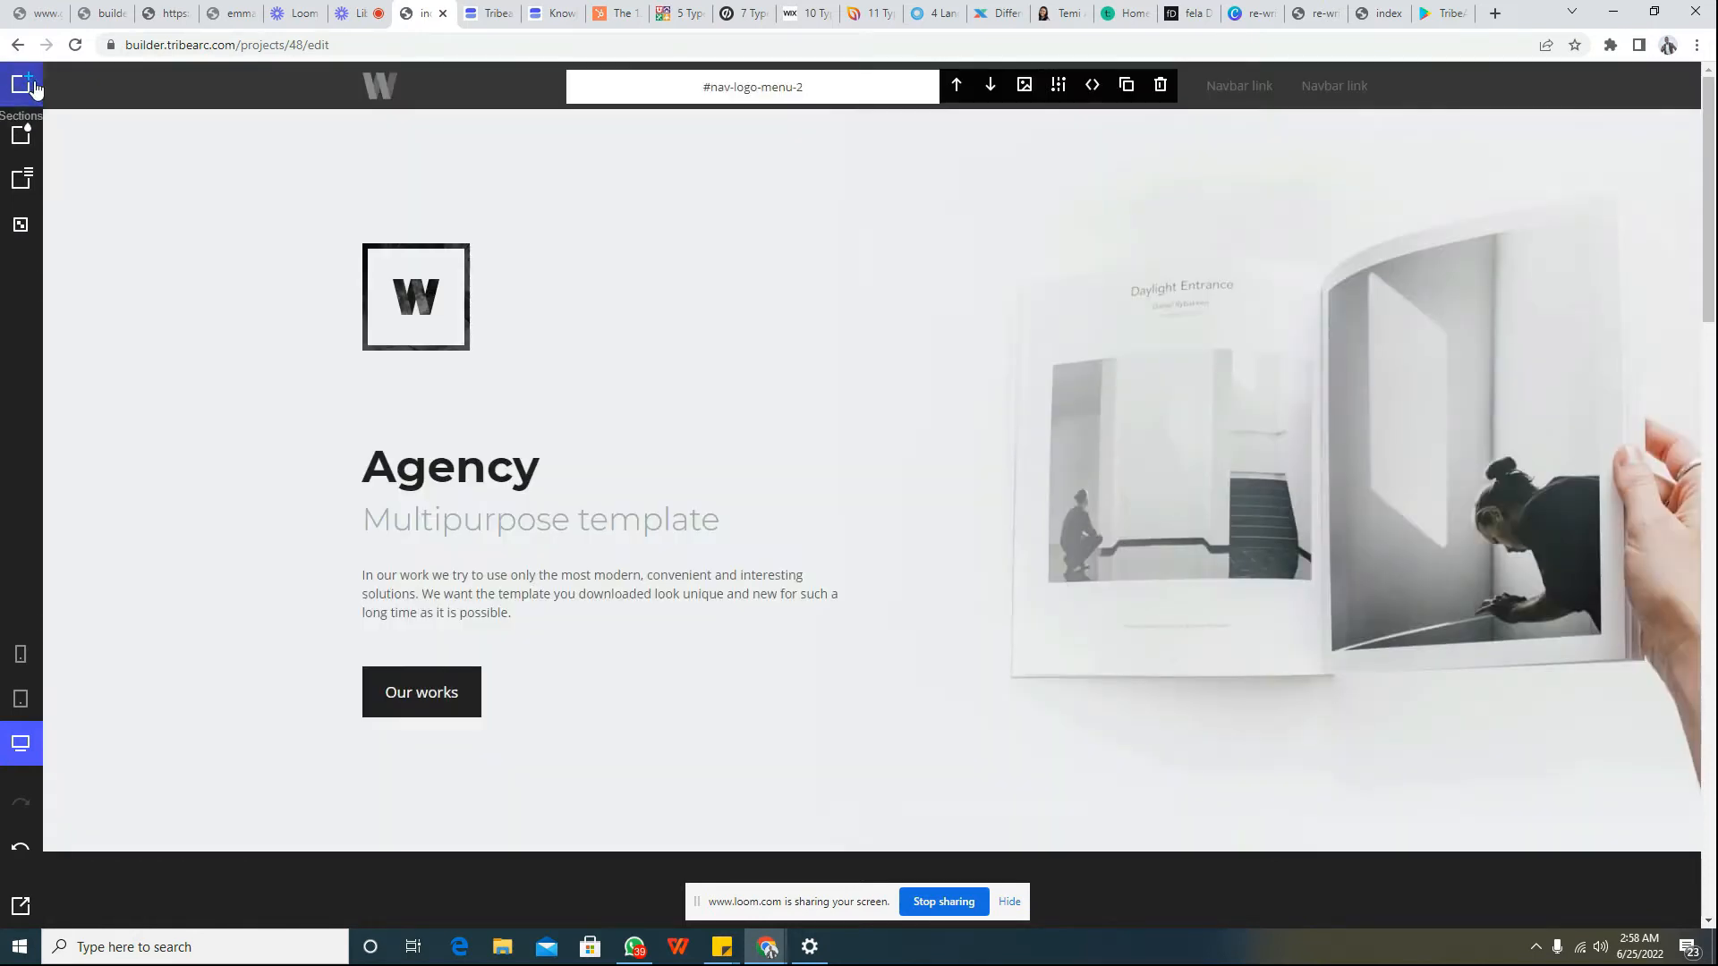
mouse_move(34, 90)
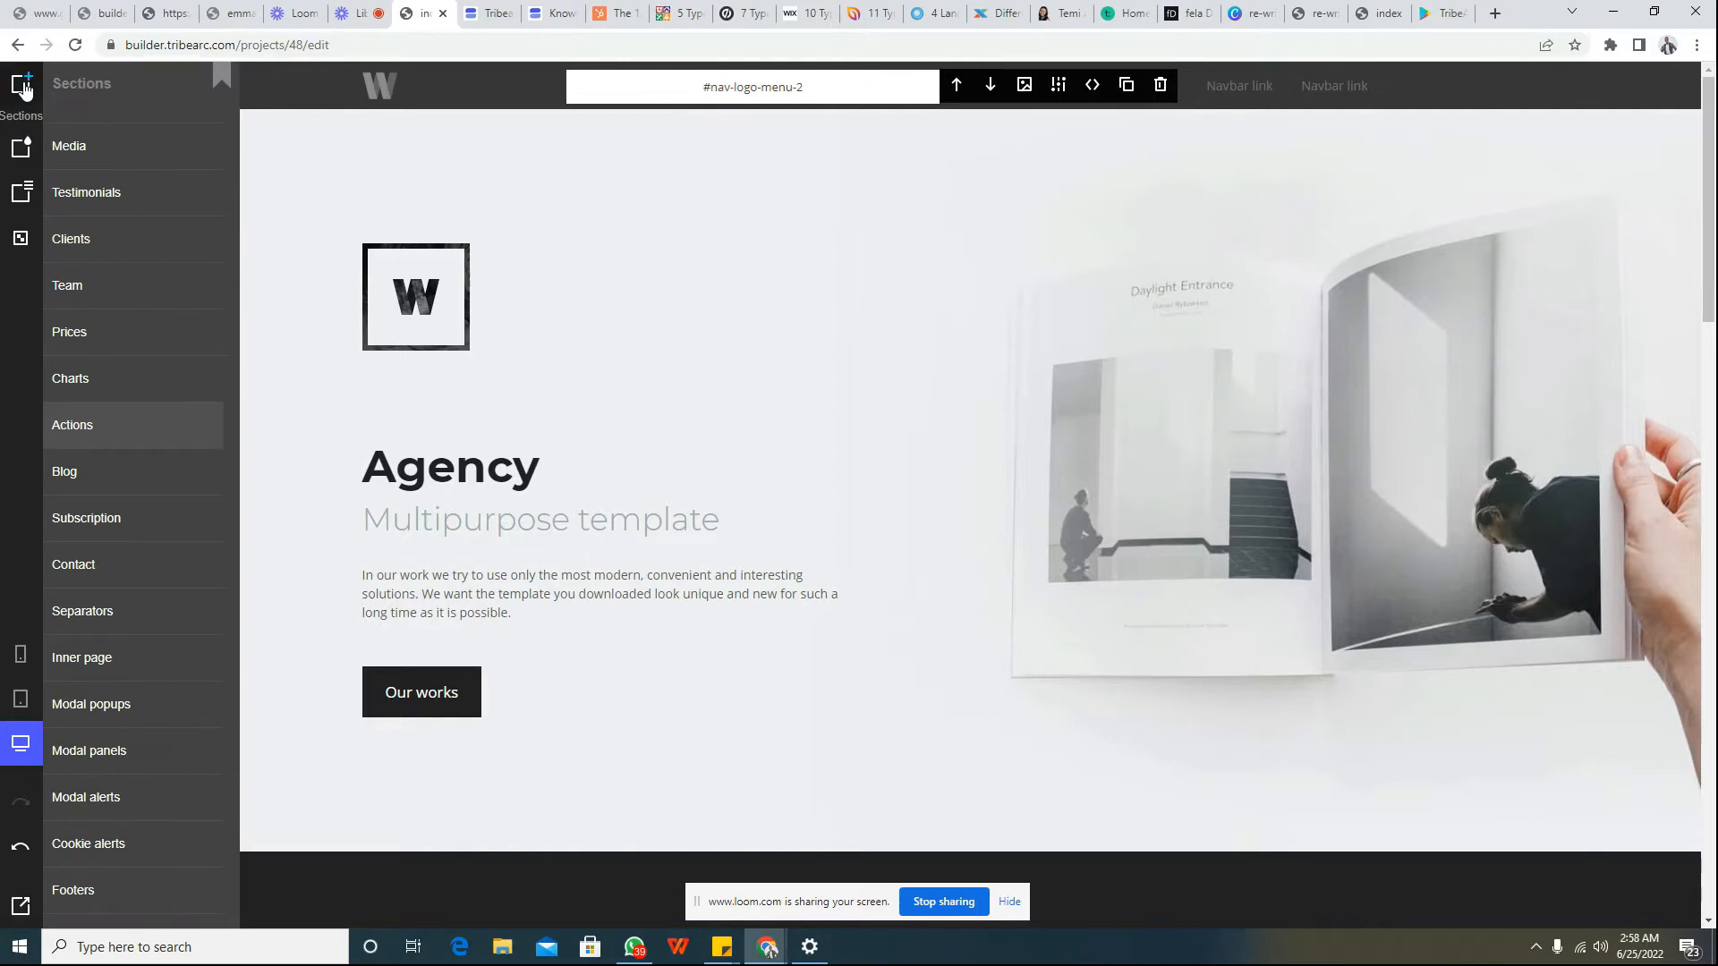
left_click(102, 150)
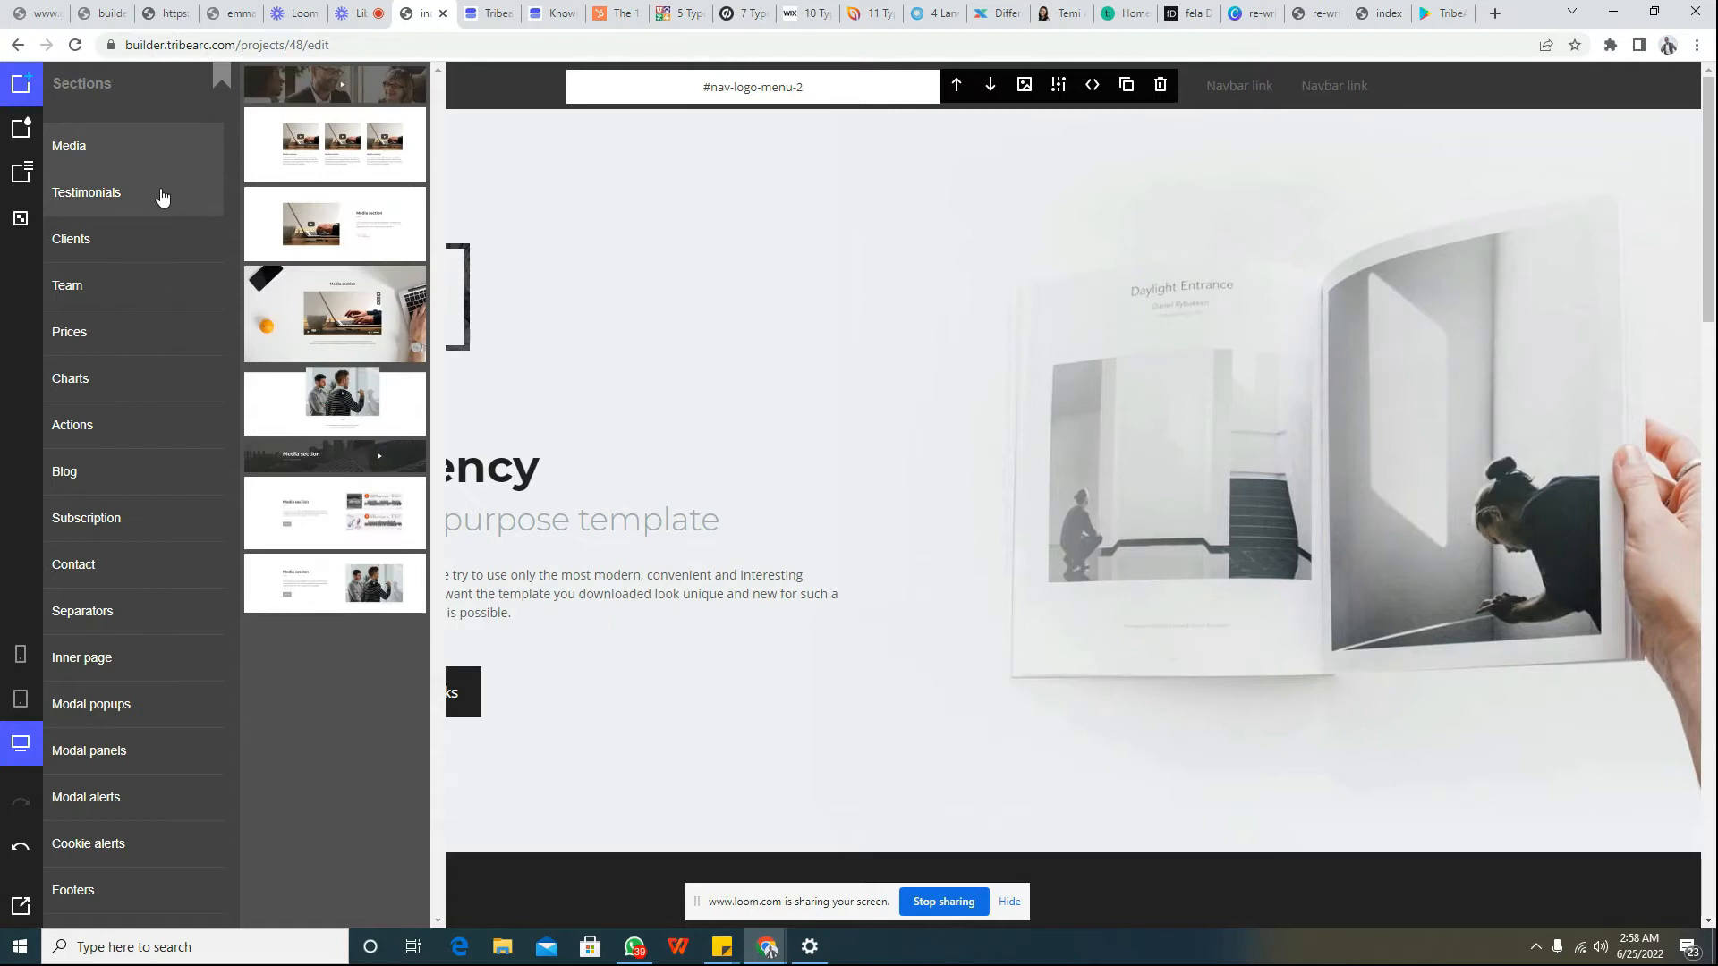
Step: Enter Styles mode and inspect the editing options of the header's logo, headings, paragraph and button, and of the navbar links
left_click(25, 128)
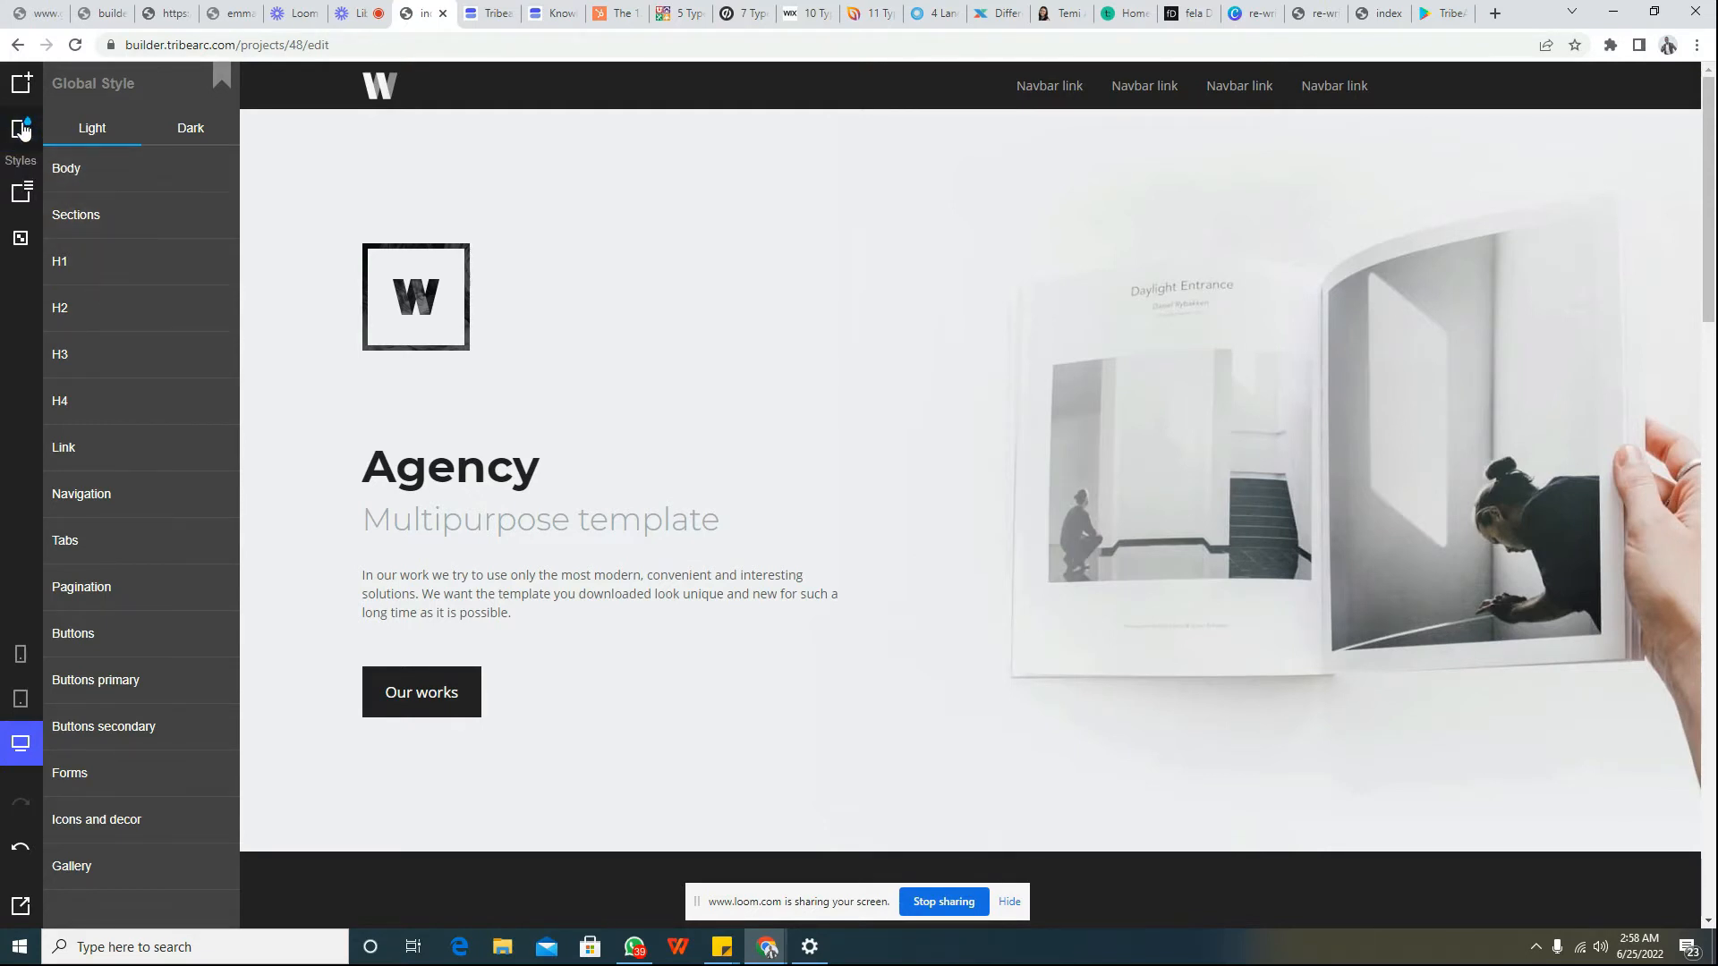
left_click(428, 292)
left_click(458, 458)
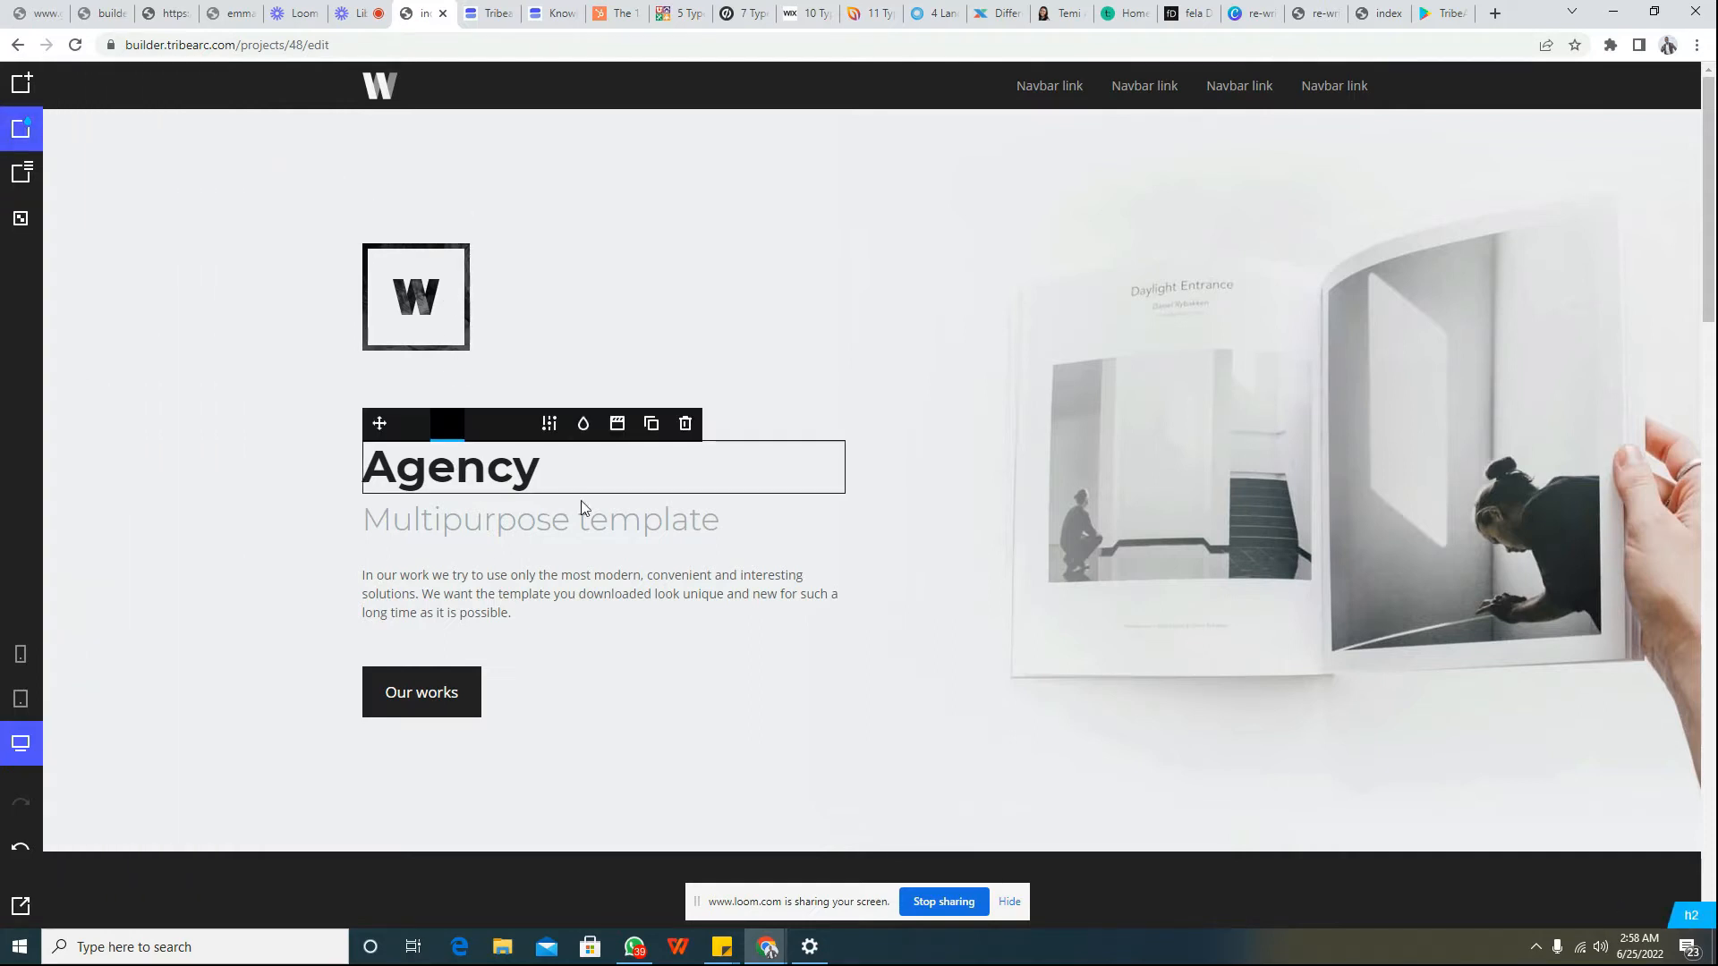
left_click(586, 515)
left_click(667, 595)
left_click(441, 689)
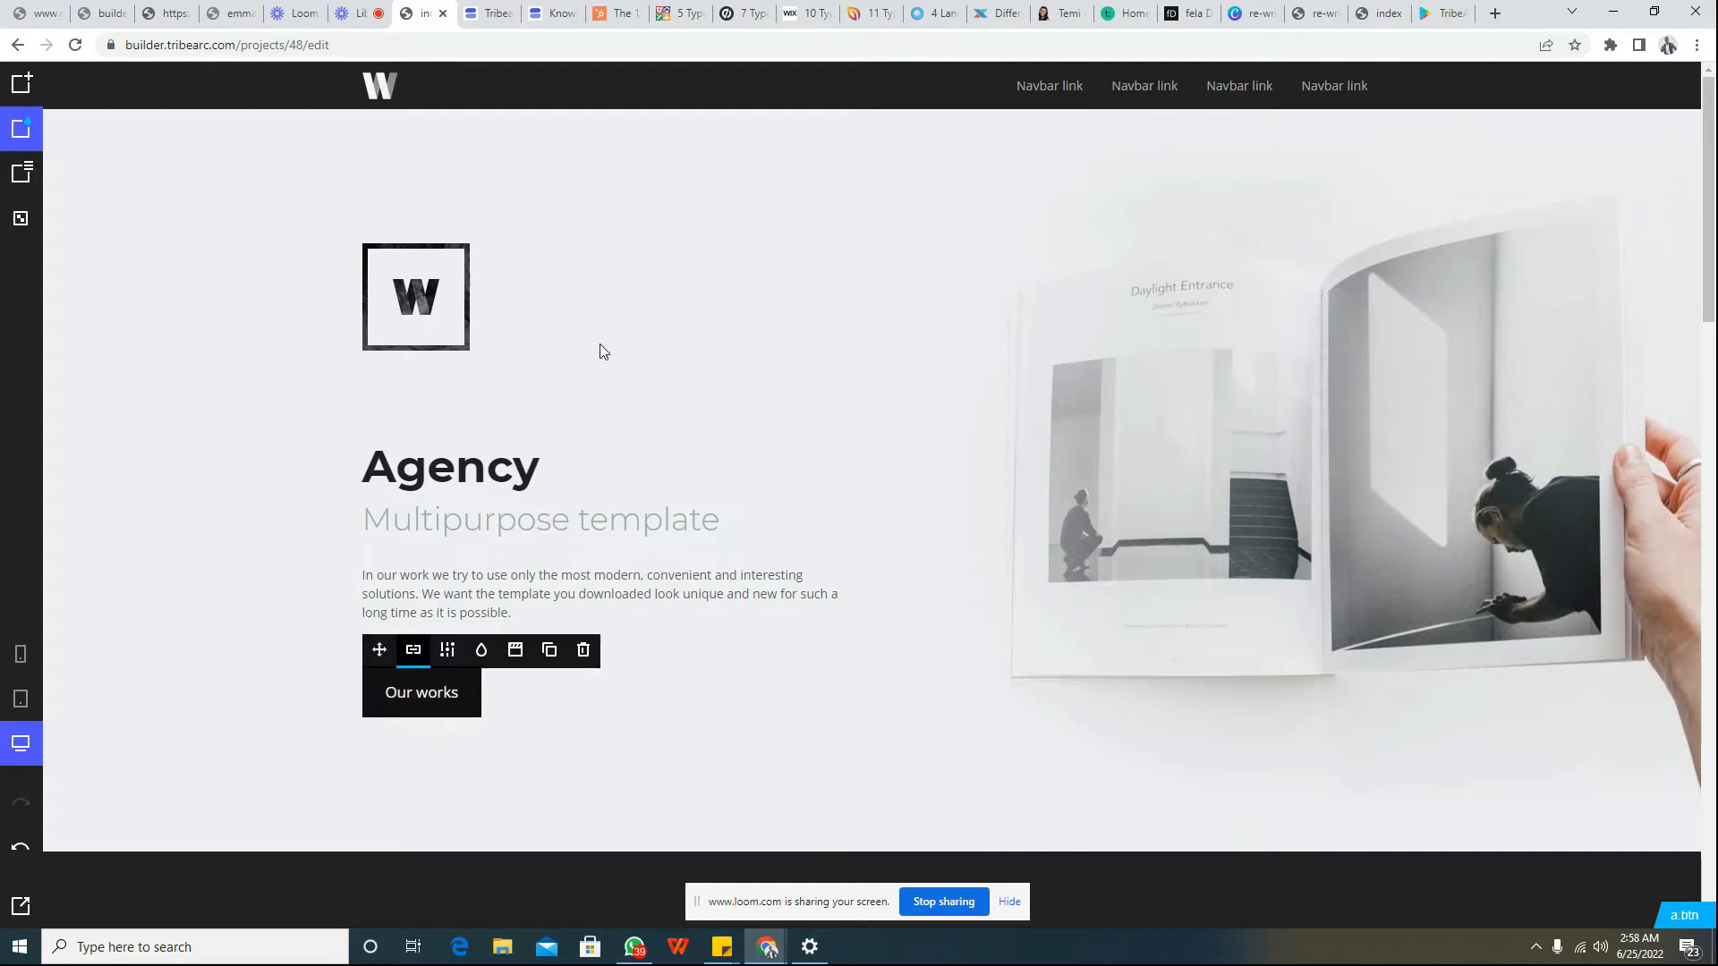
left_click(1030, 85)
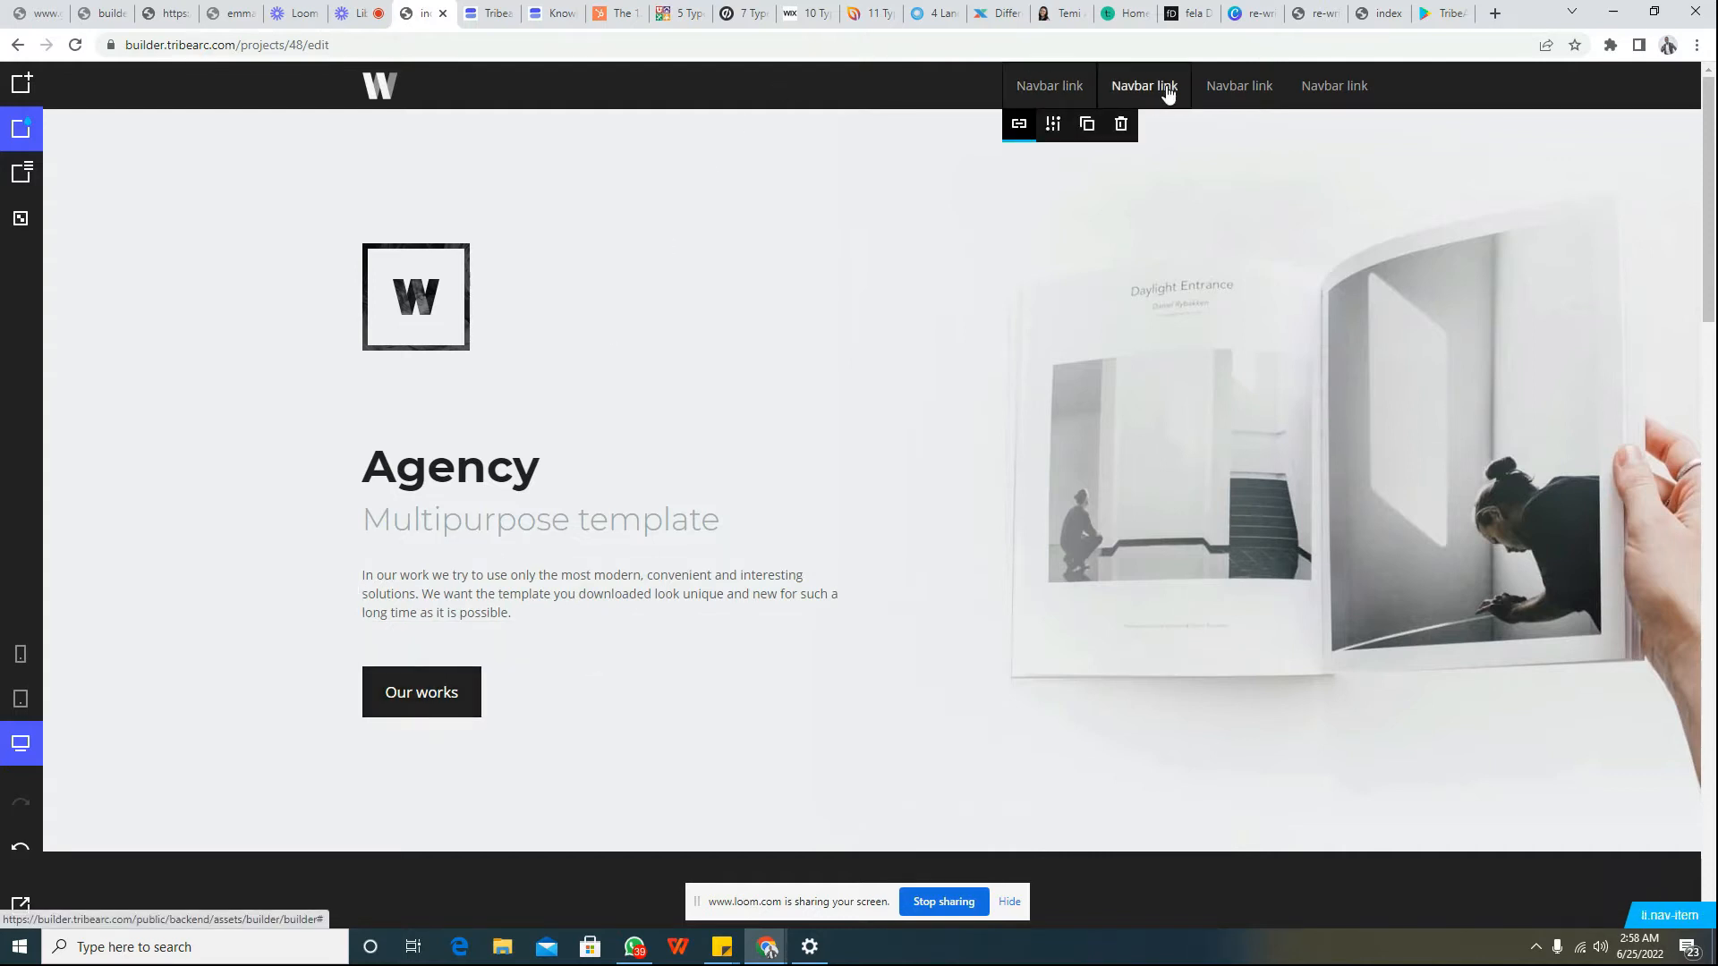
left_click(1167, 89)
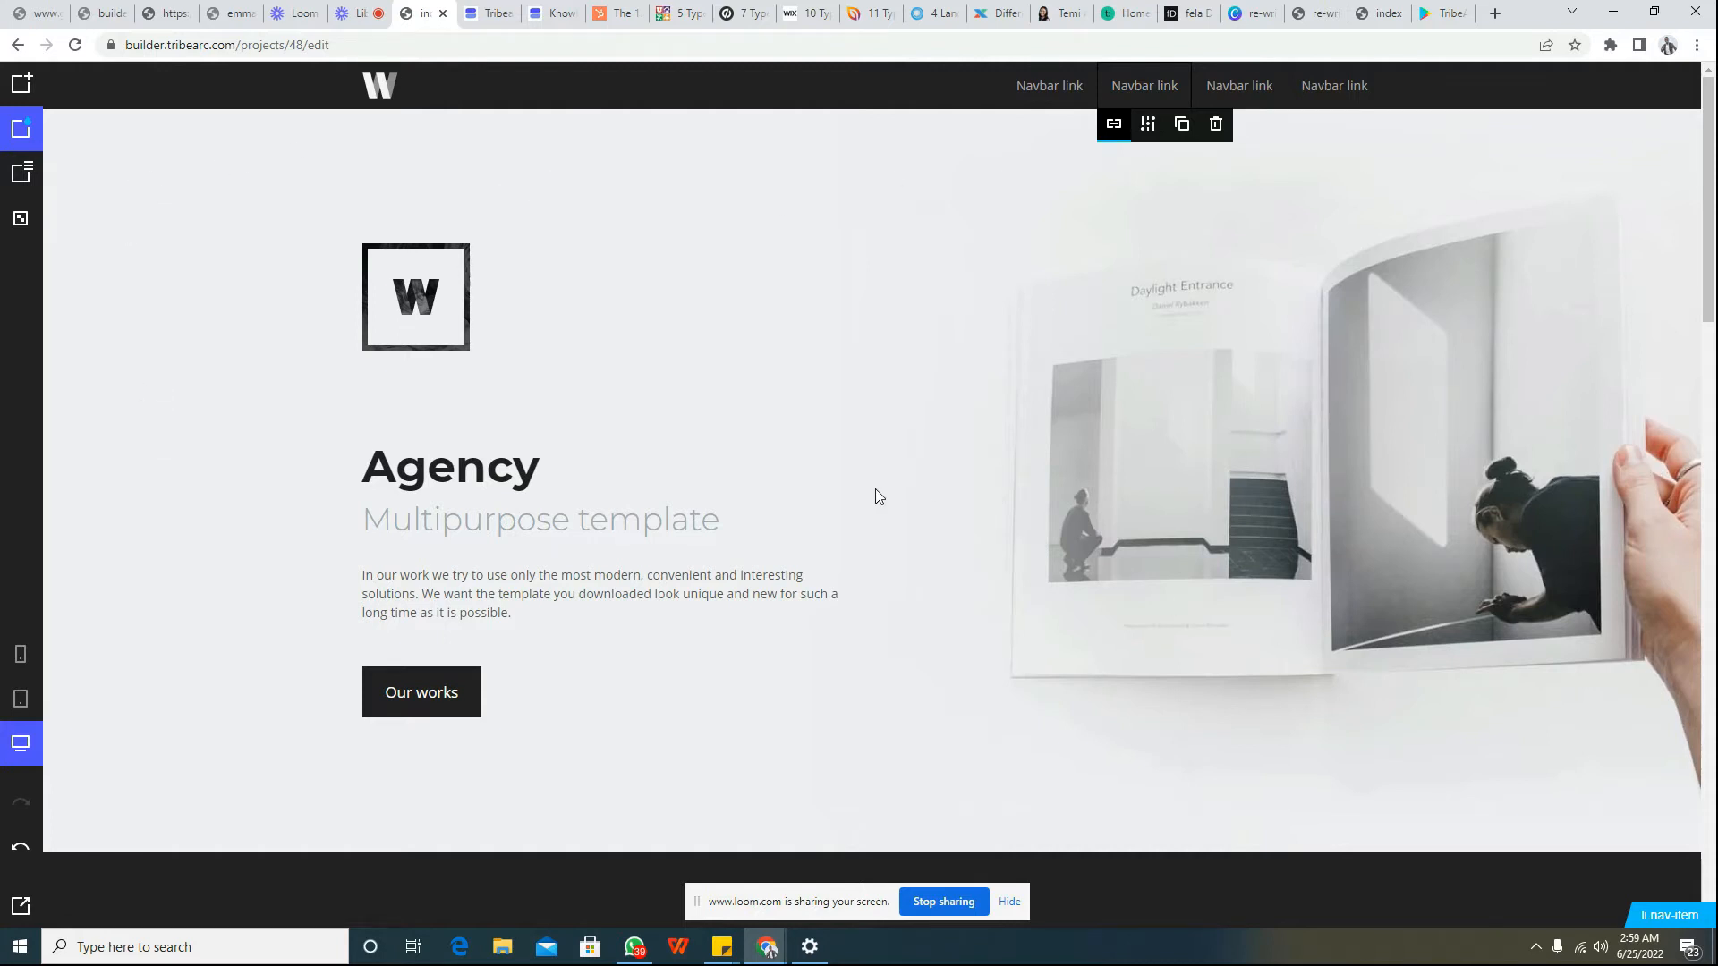
left_click(501, 468)
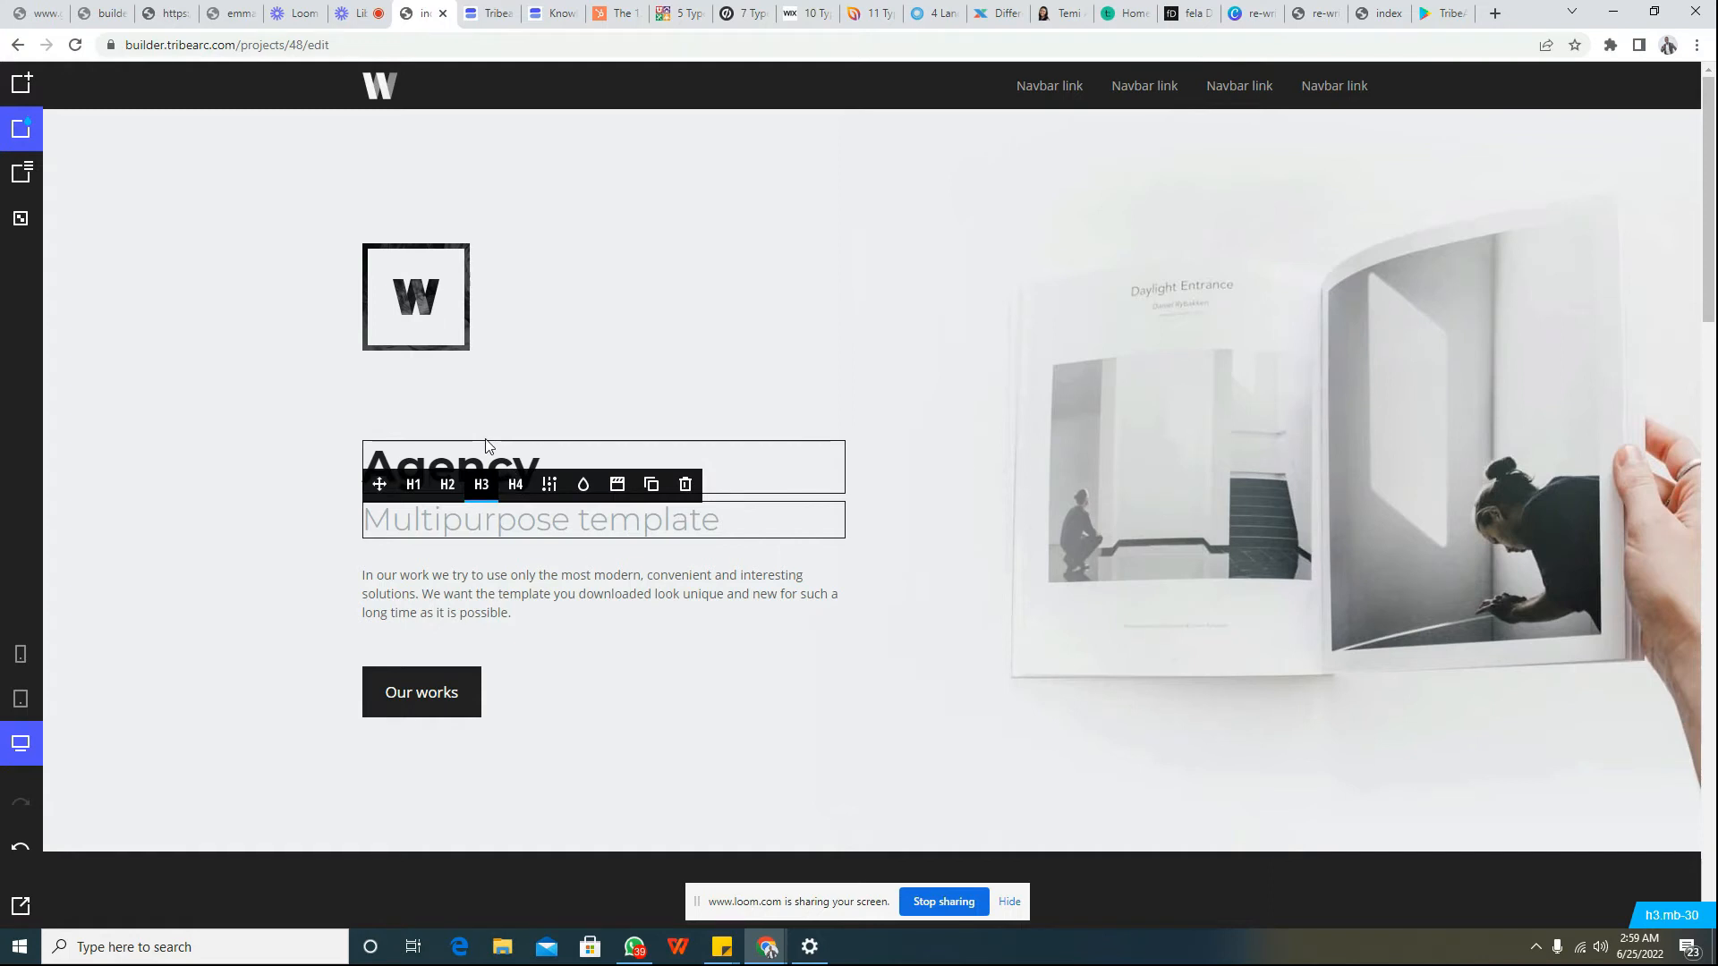
left_click(427, 291)
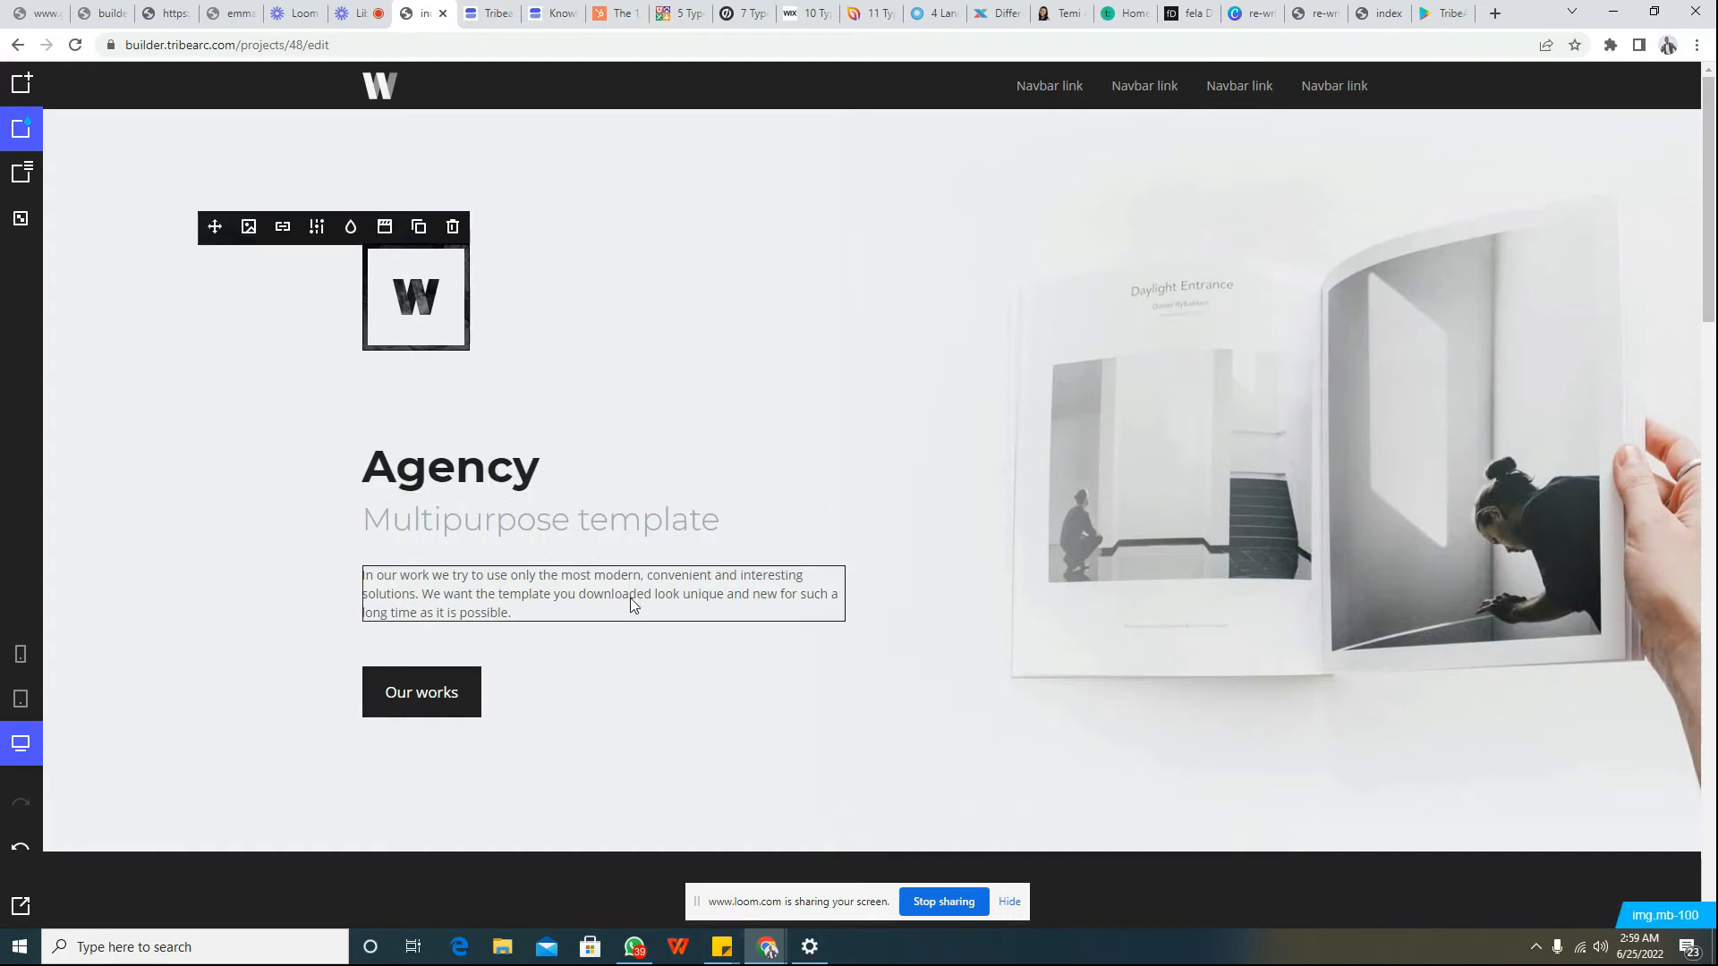
left_click(501, 589)
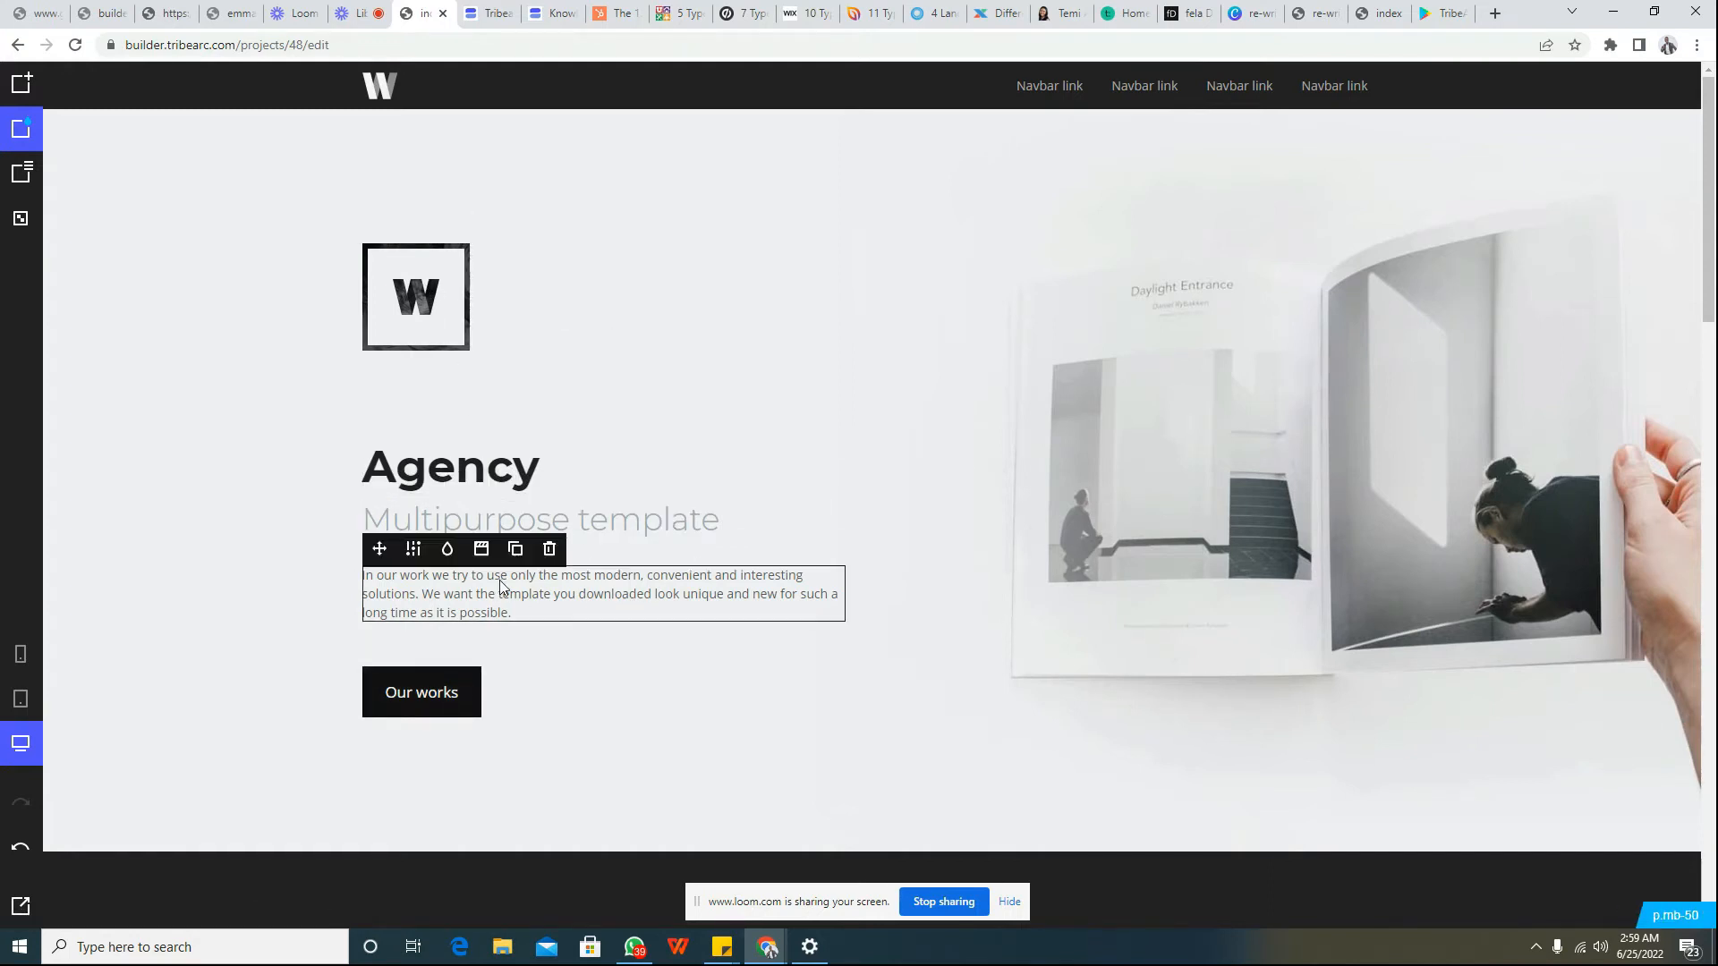
Step: Compare the Sections and Styles editing modes on the header, finishing in Sections mode
left_click(20, 173)
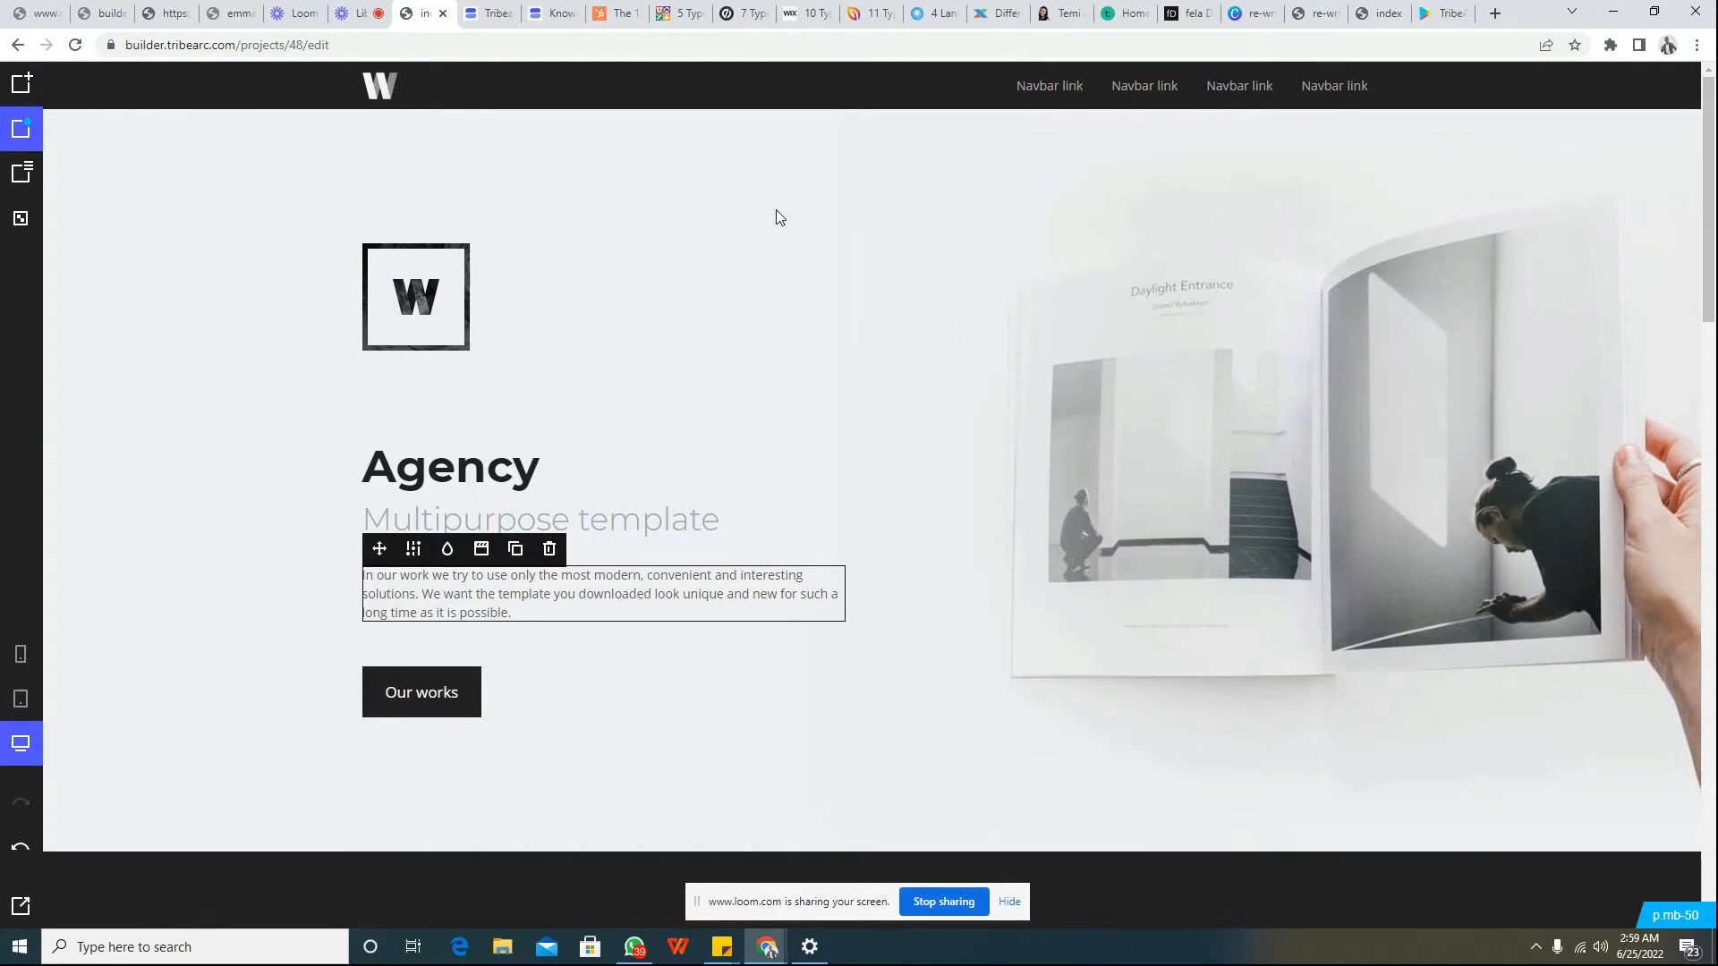
left_click(25, 87)
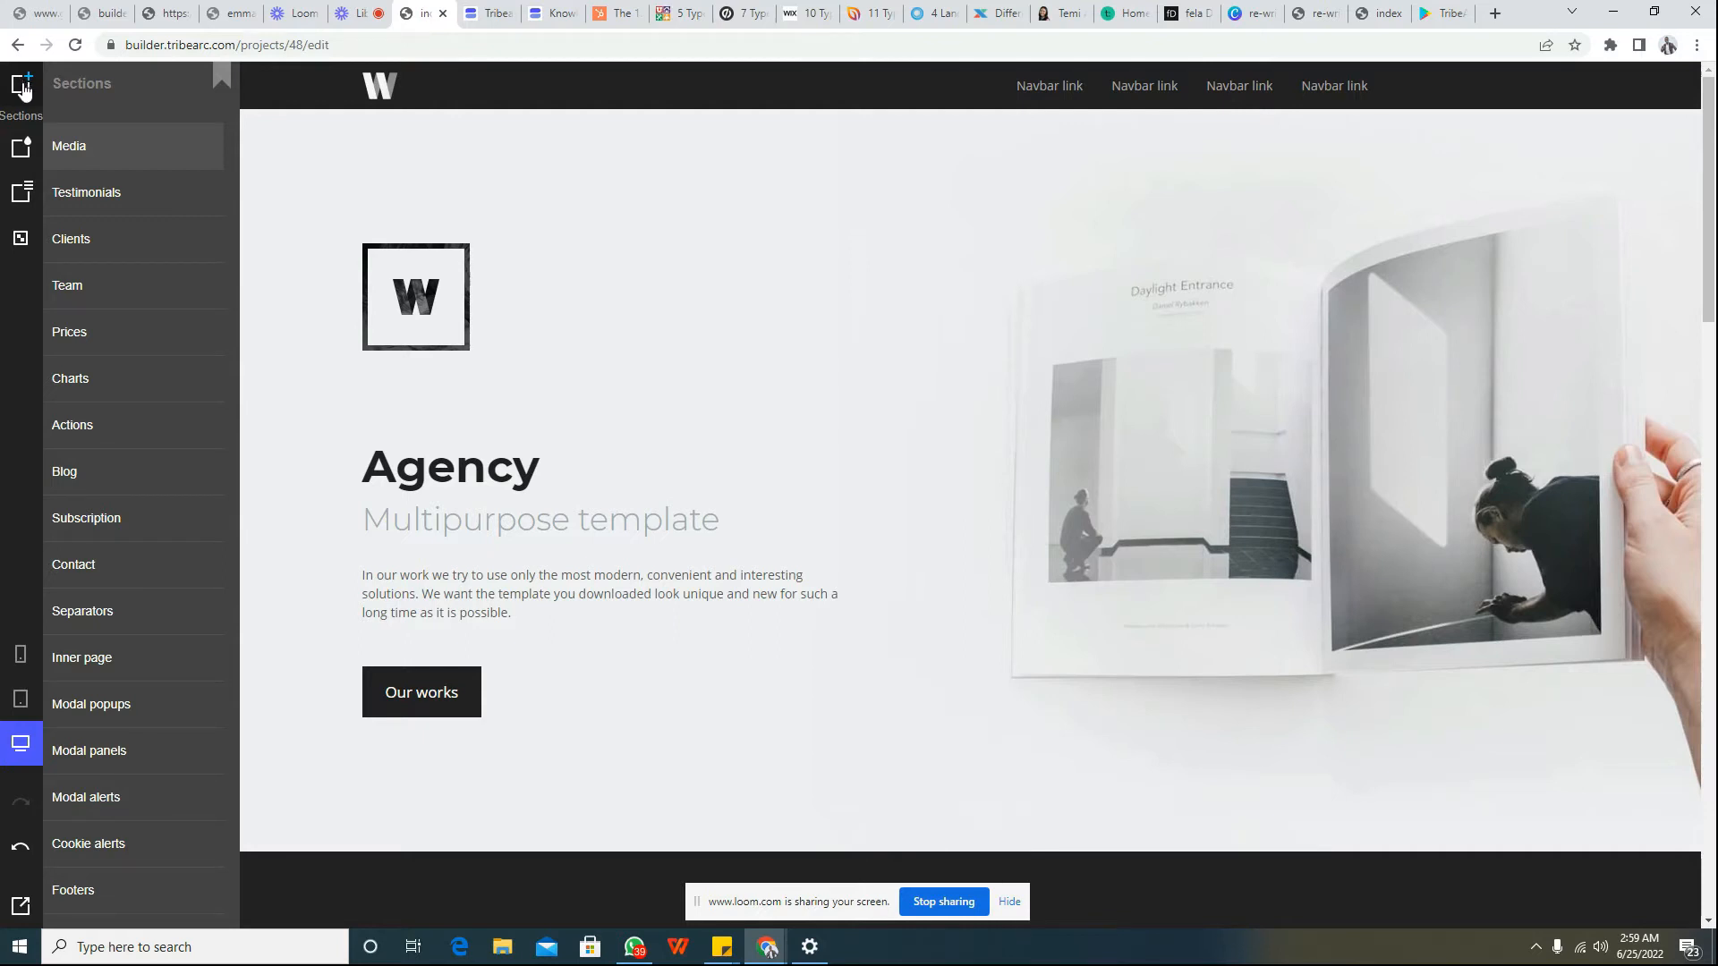
left_click(25, 90)
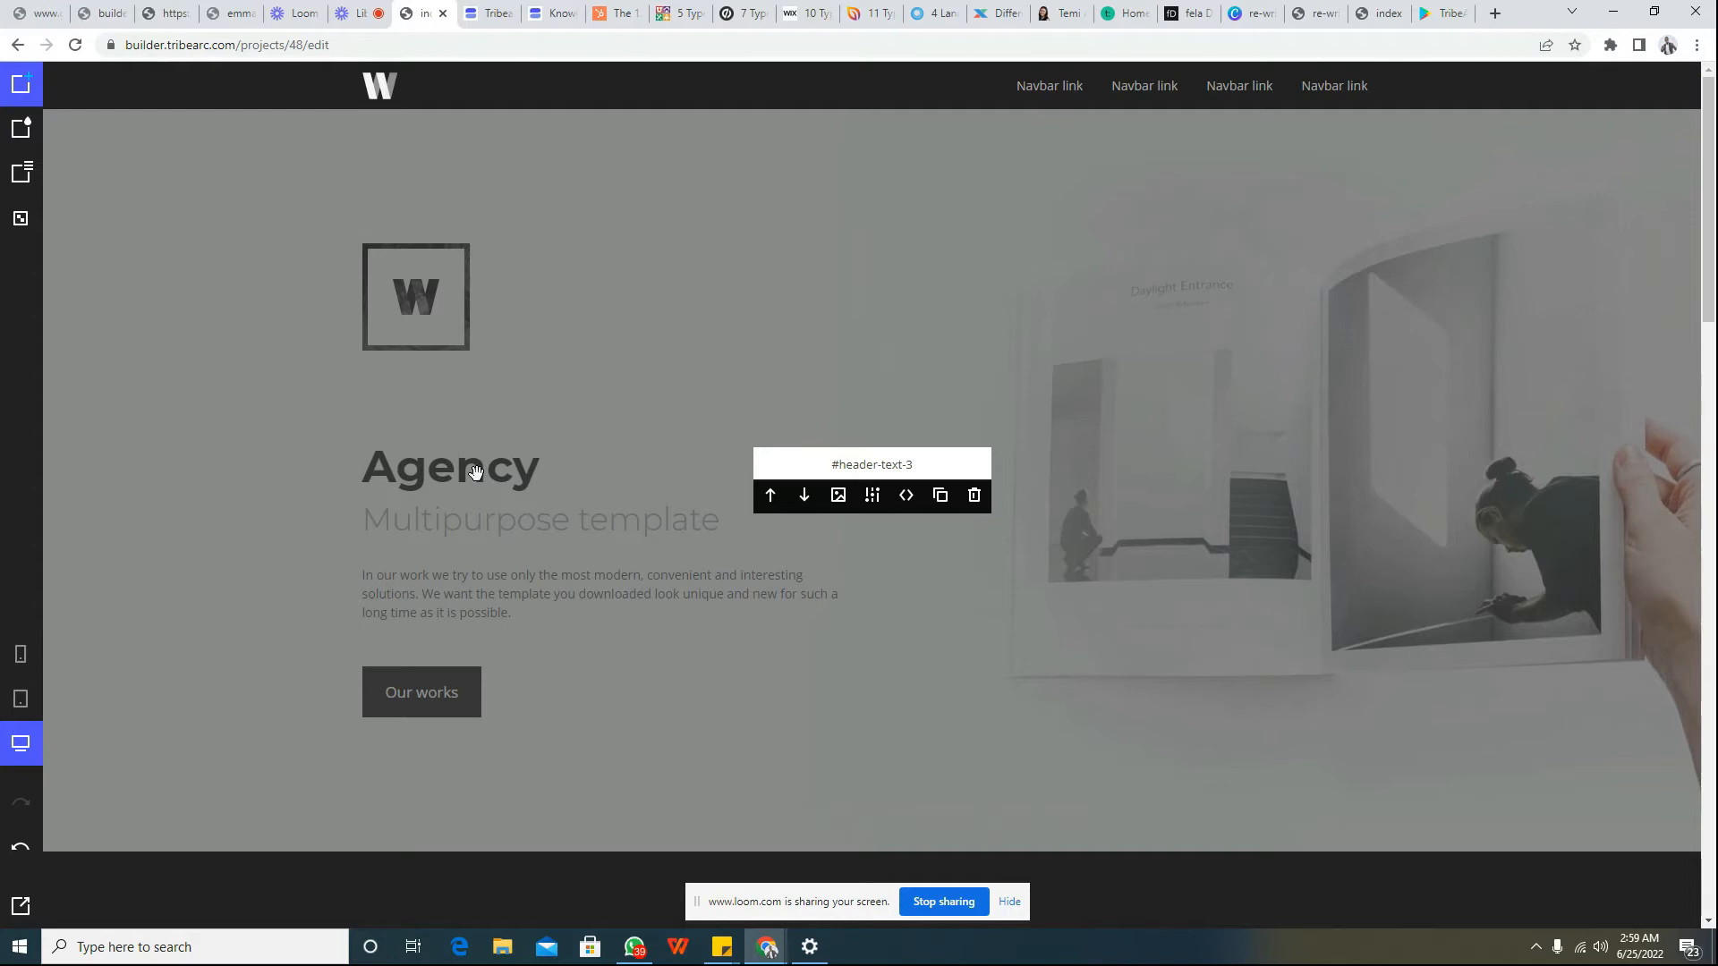
left_click(25, 135)
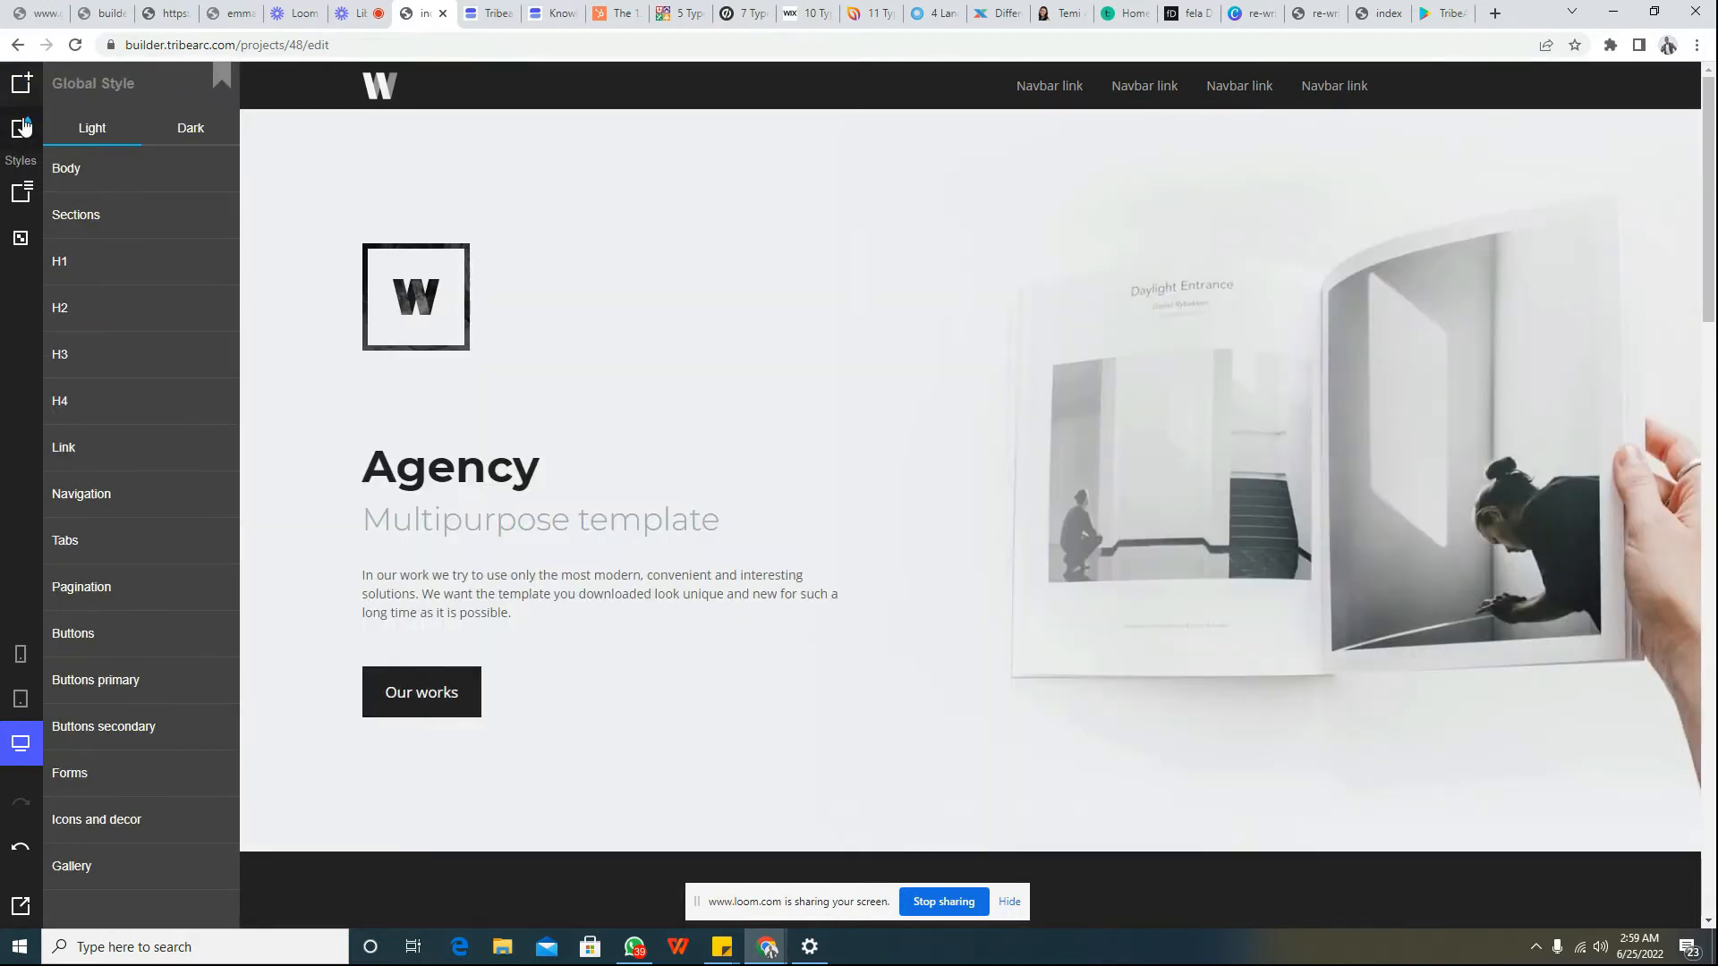
left_click(23, 85)
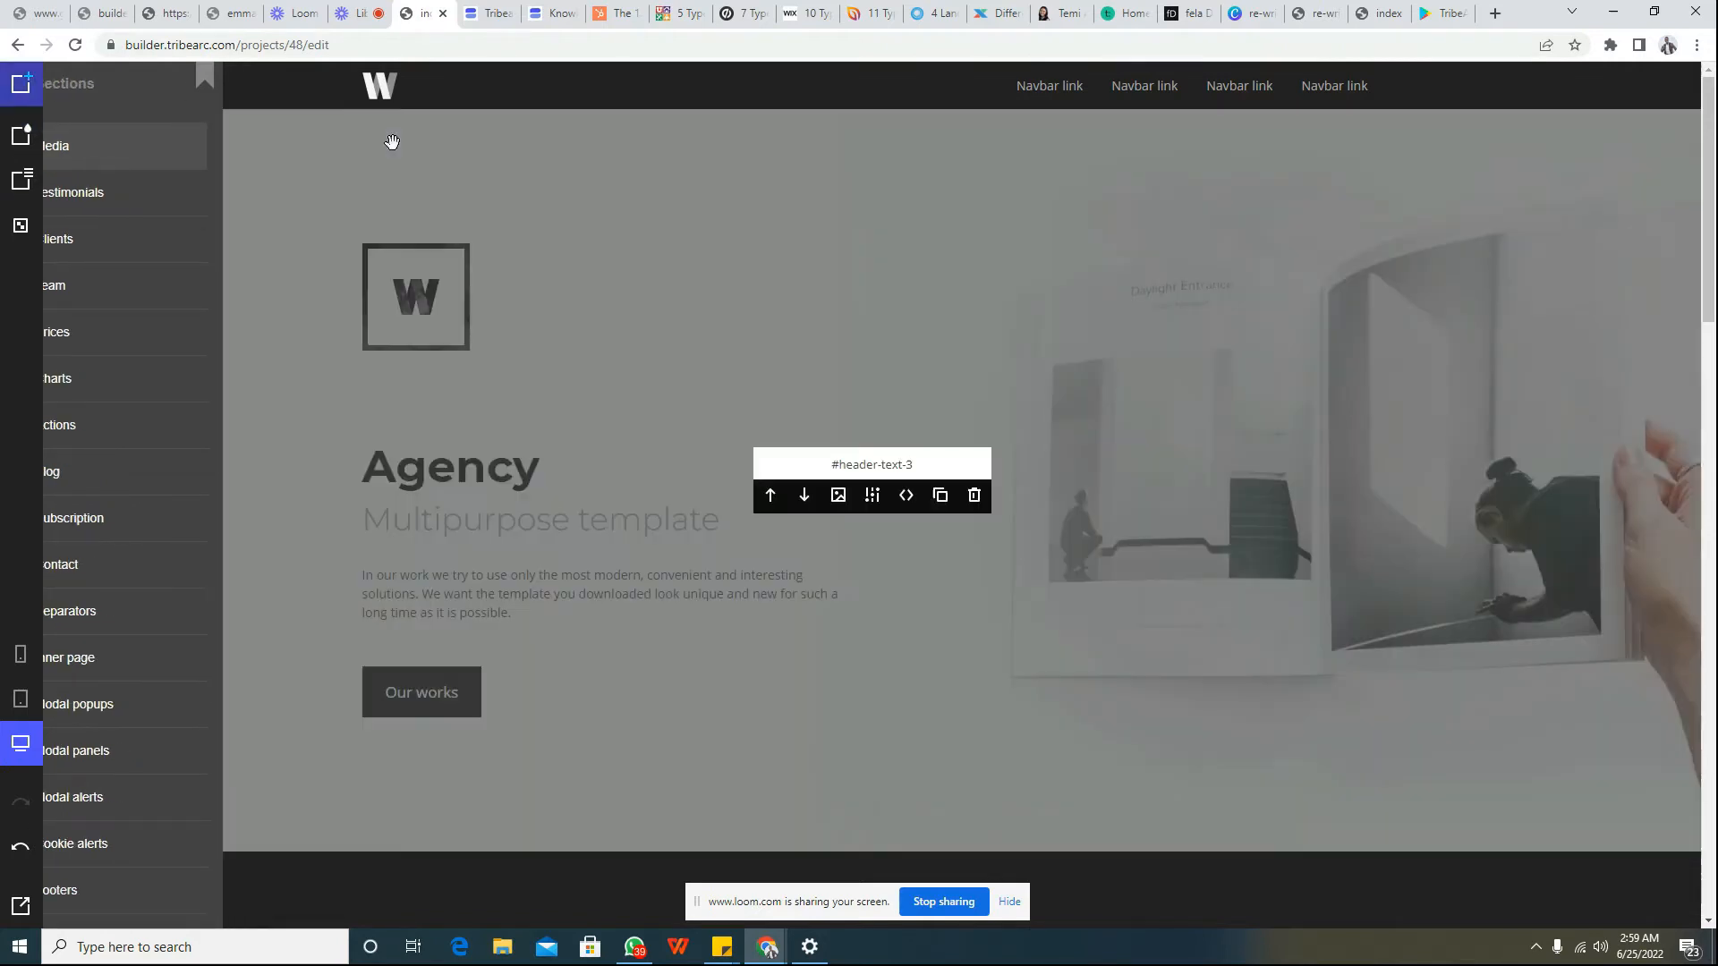
Step: Move the navigation bar section below the Agency header section, and return it above the header
mouse_move(700, 64)
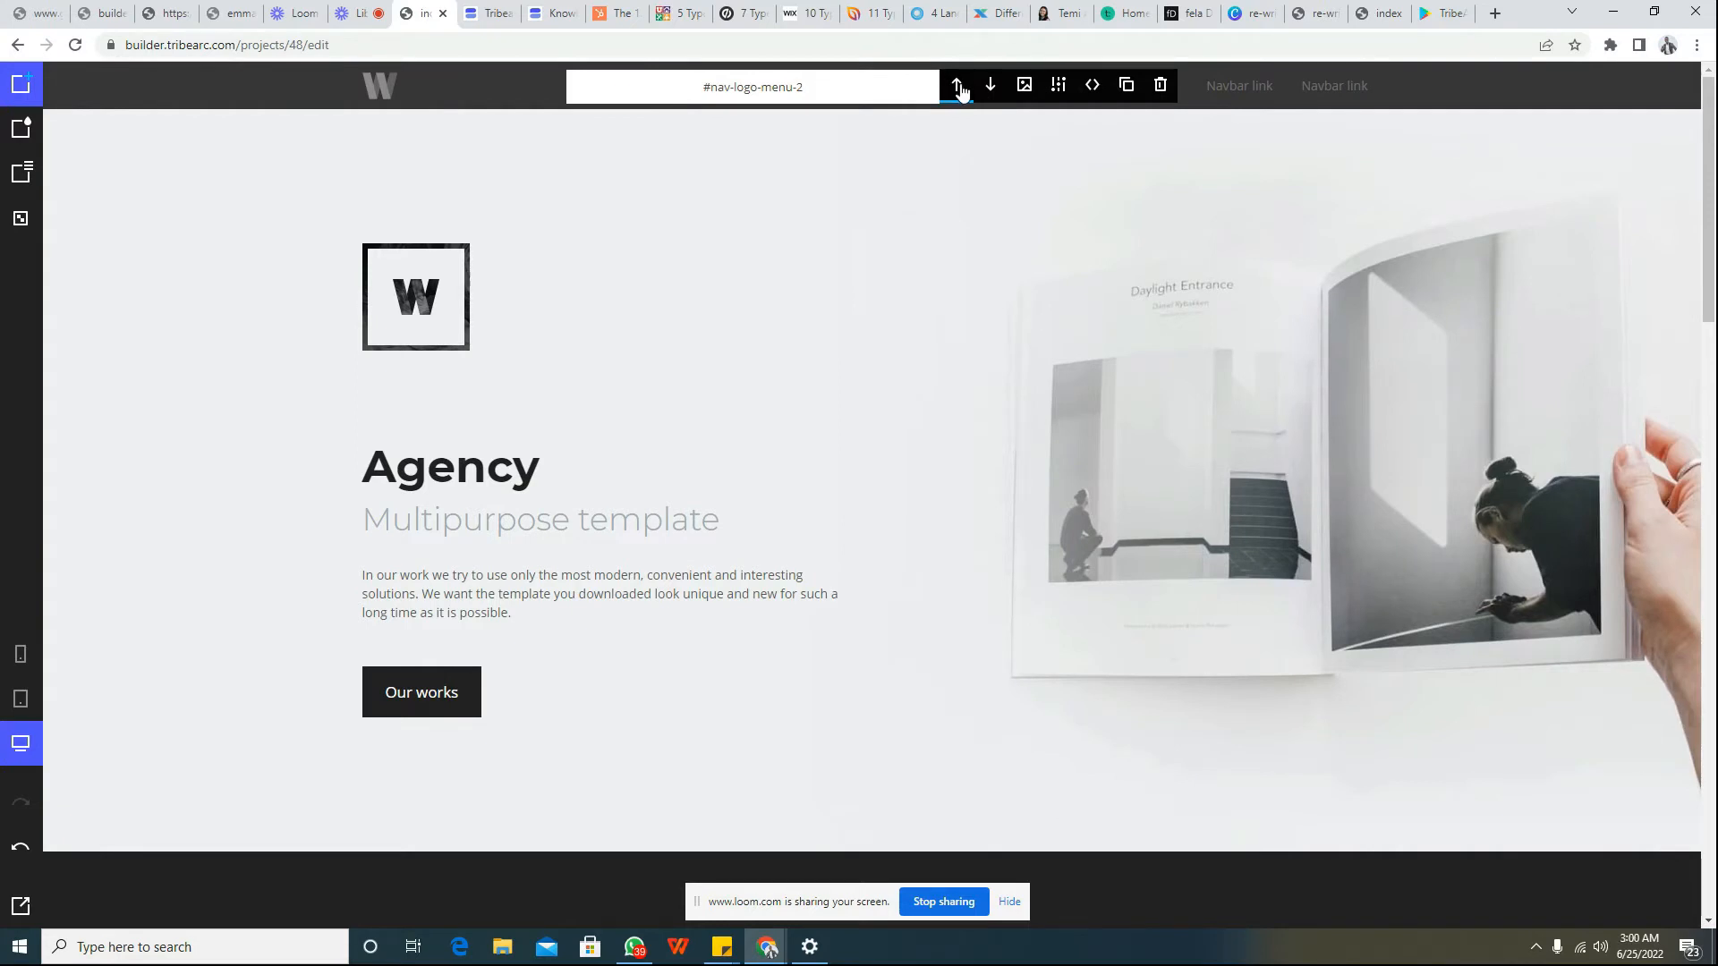
left_click(990, 85)
mouse_move(978, 269)
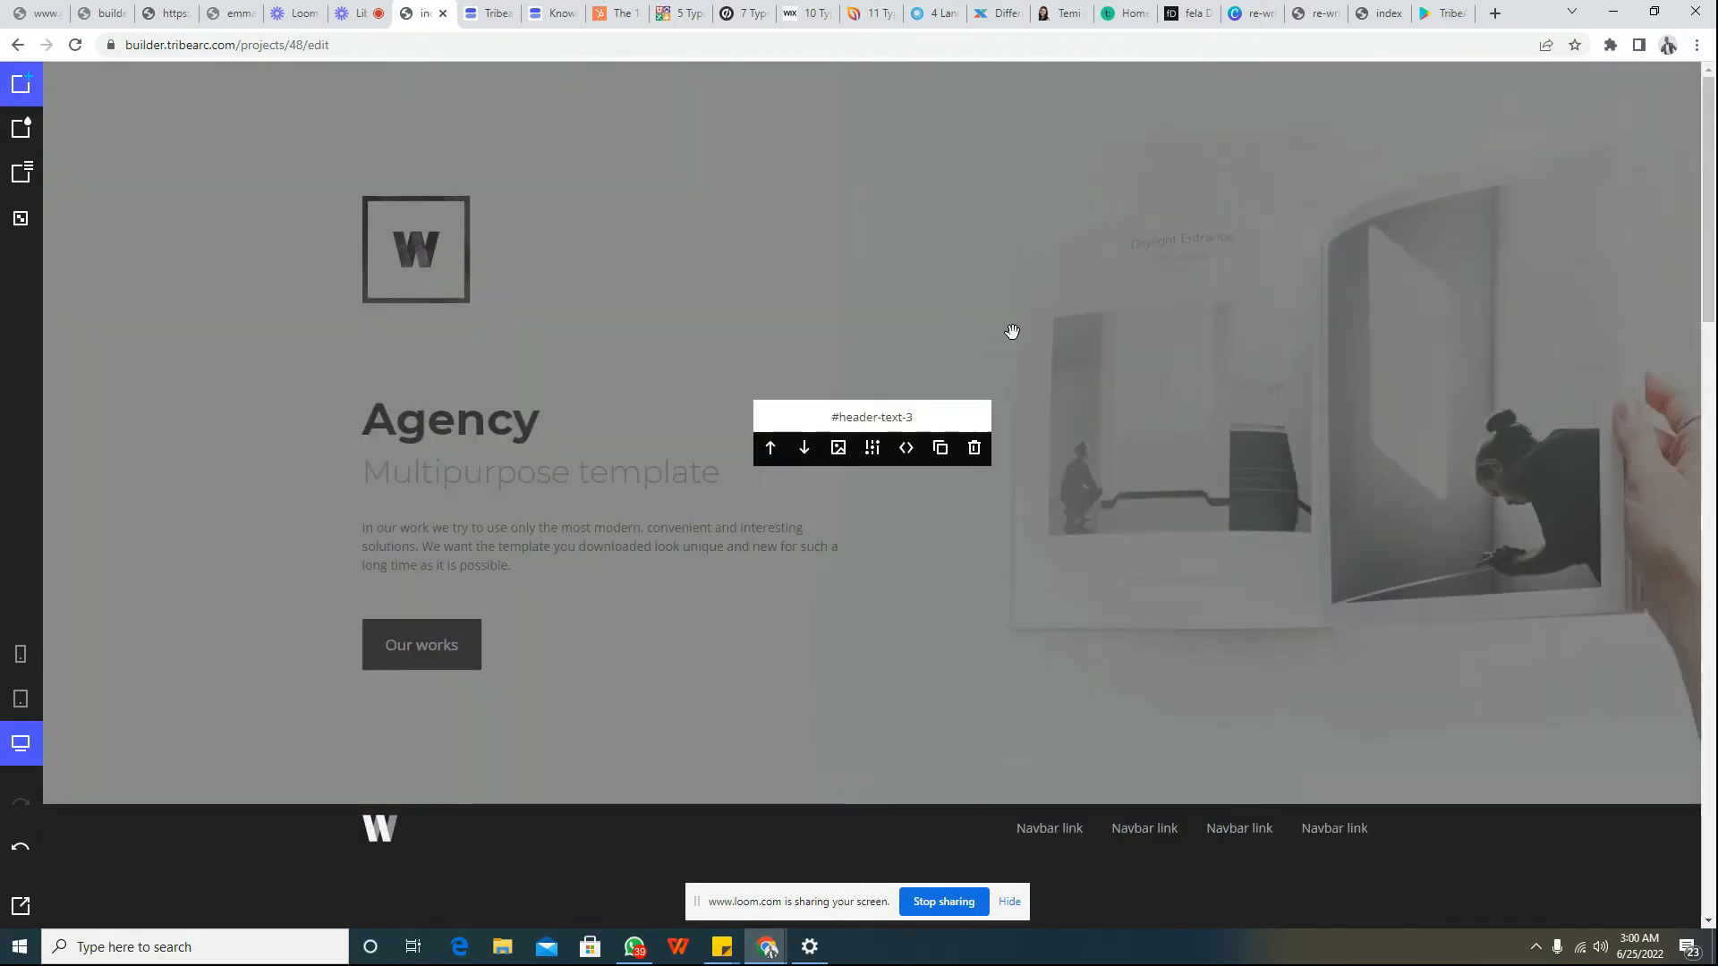
scroll(1010, 332, "down", 5)
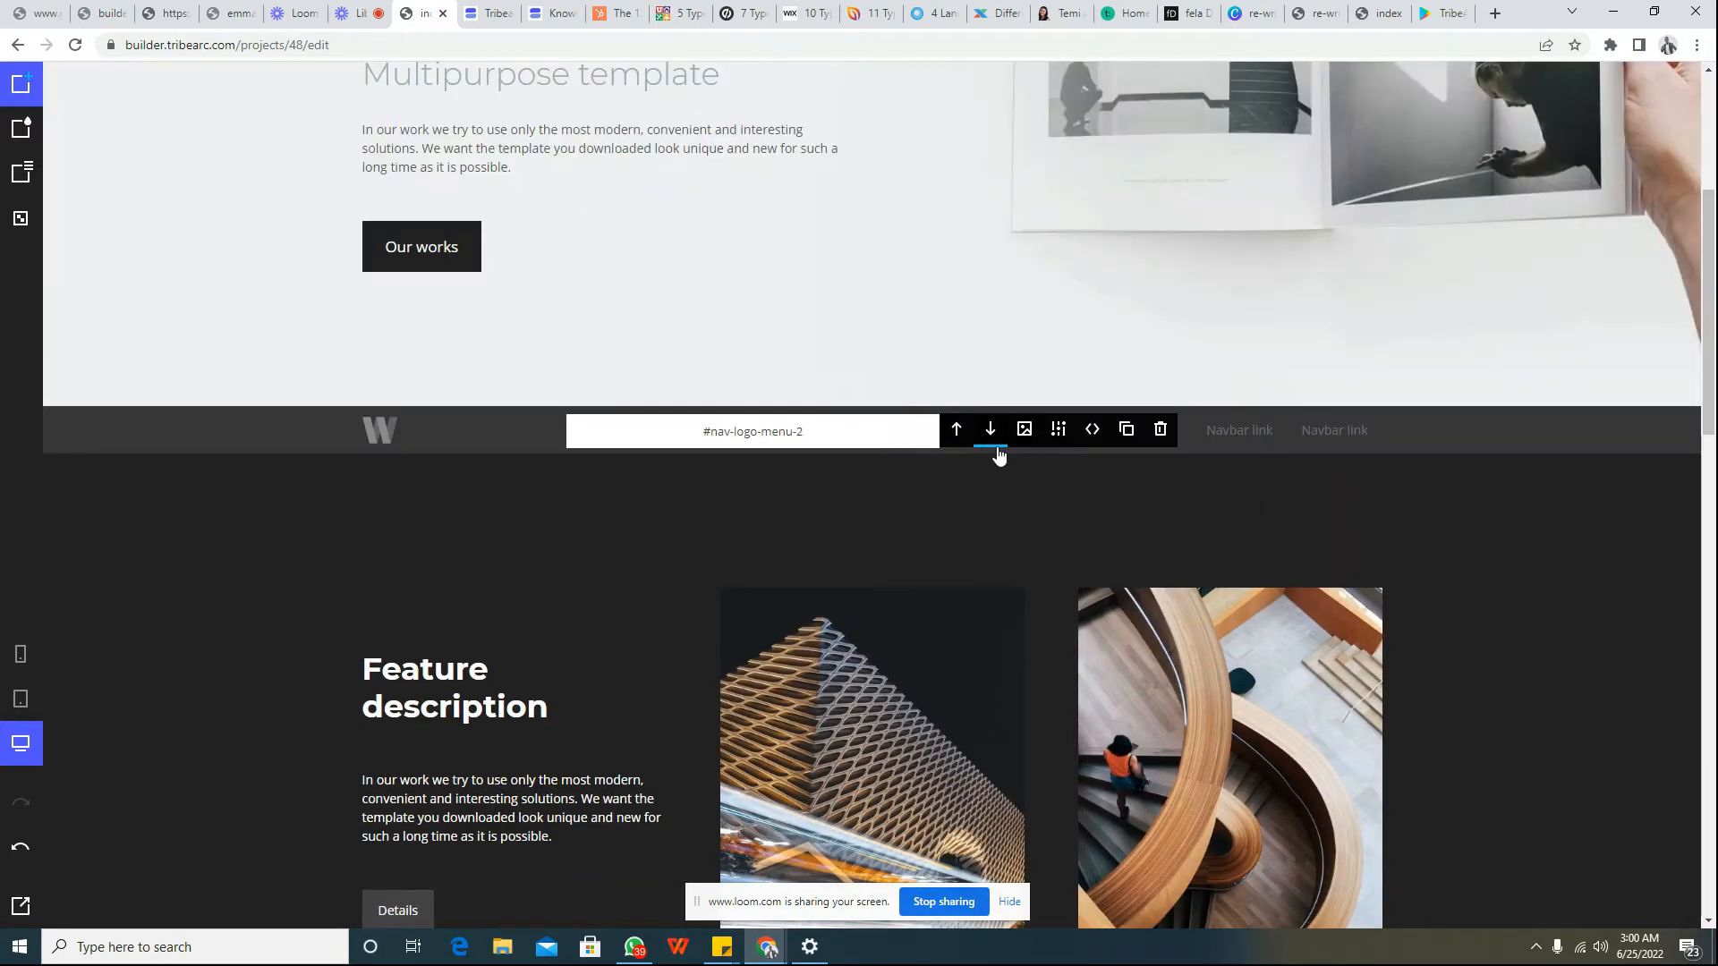
left_click(956, 431)
left_click_drag(1713, 315, 1711, 179)
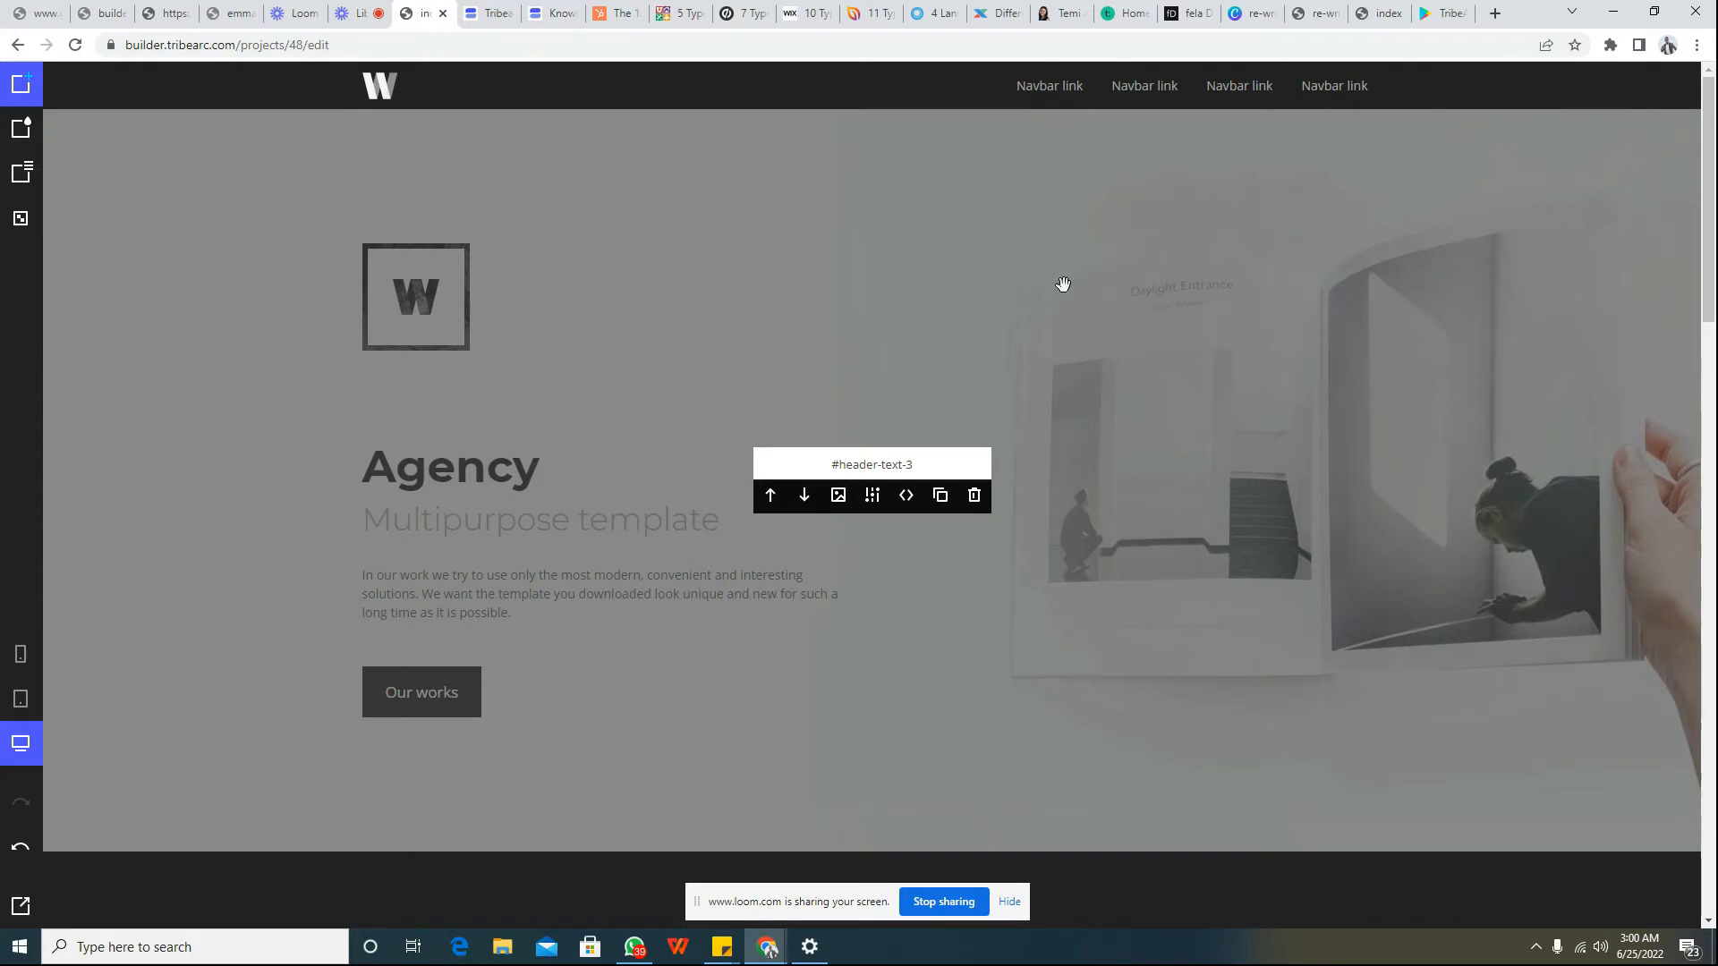
Step: Examine the Agency header's section settings and its HTML in the section code editor, closing both without edits
left_click(872, 497)
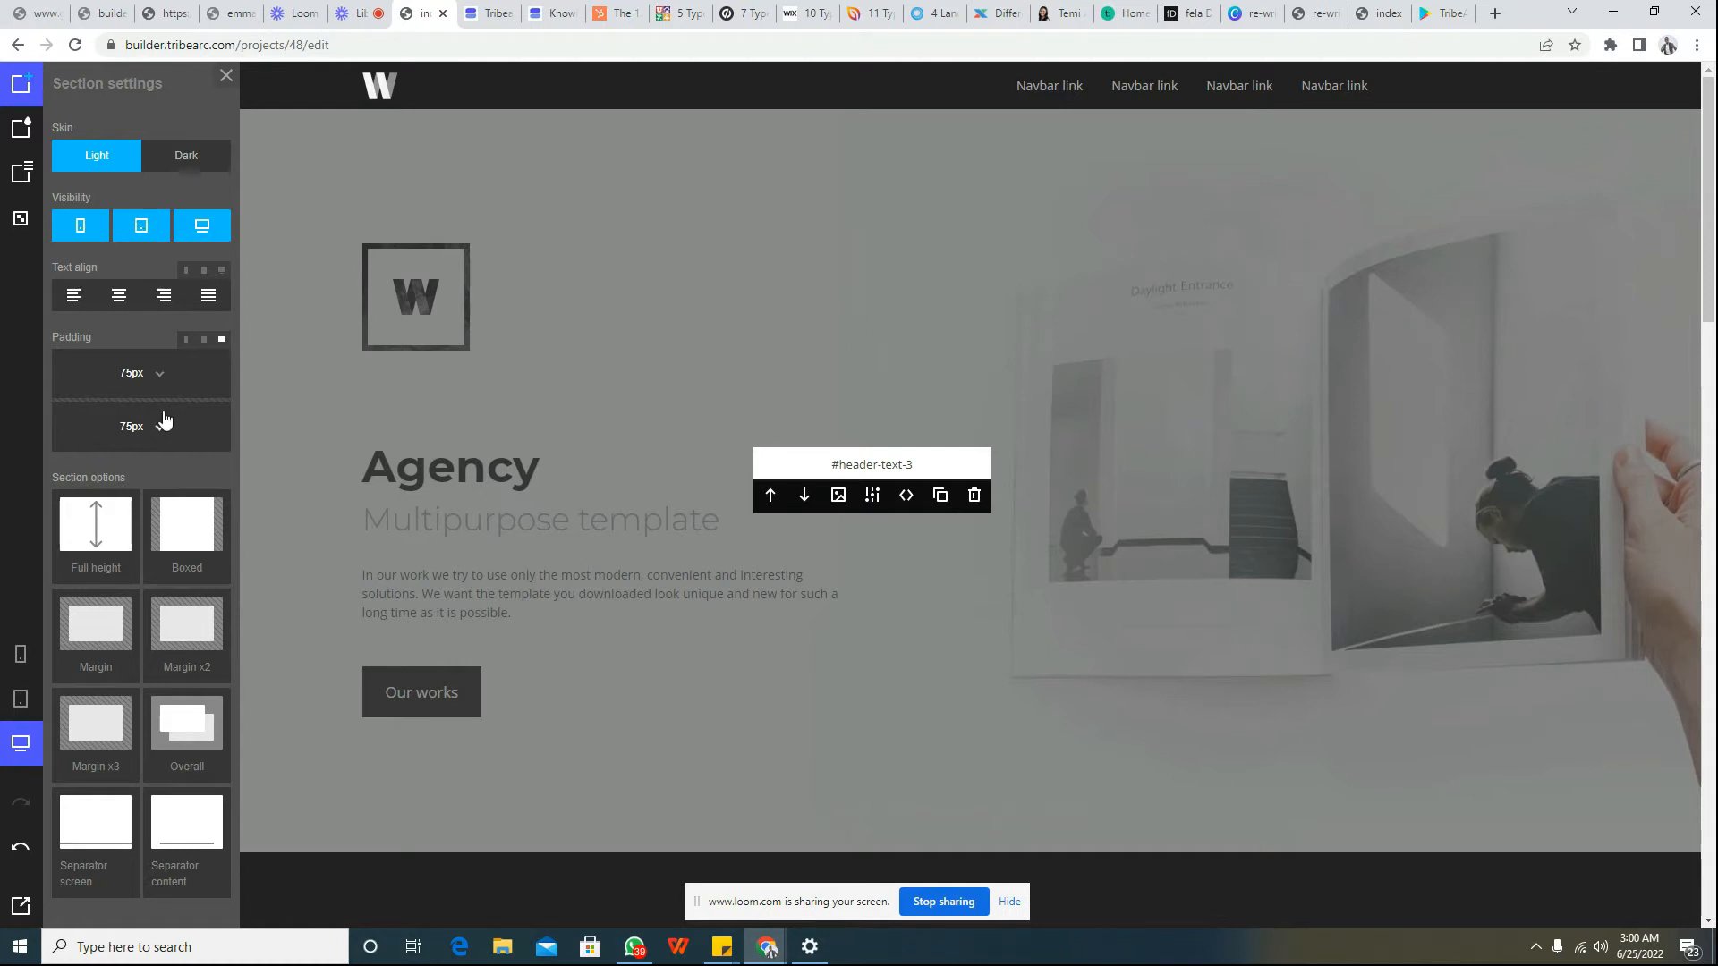
left_click(905, 498)
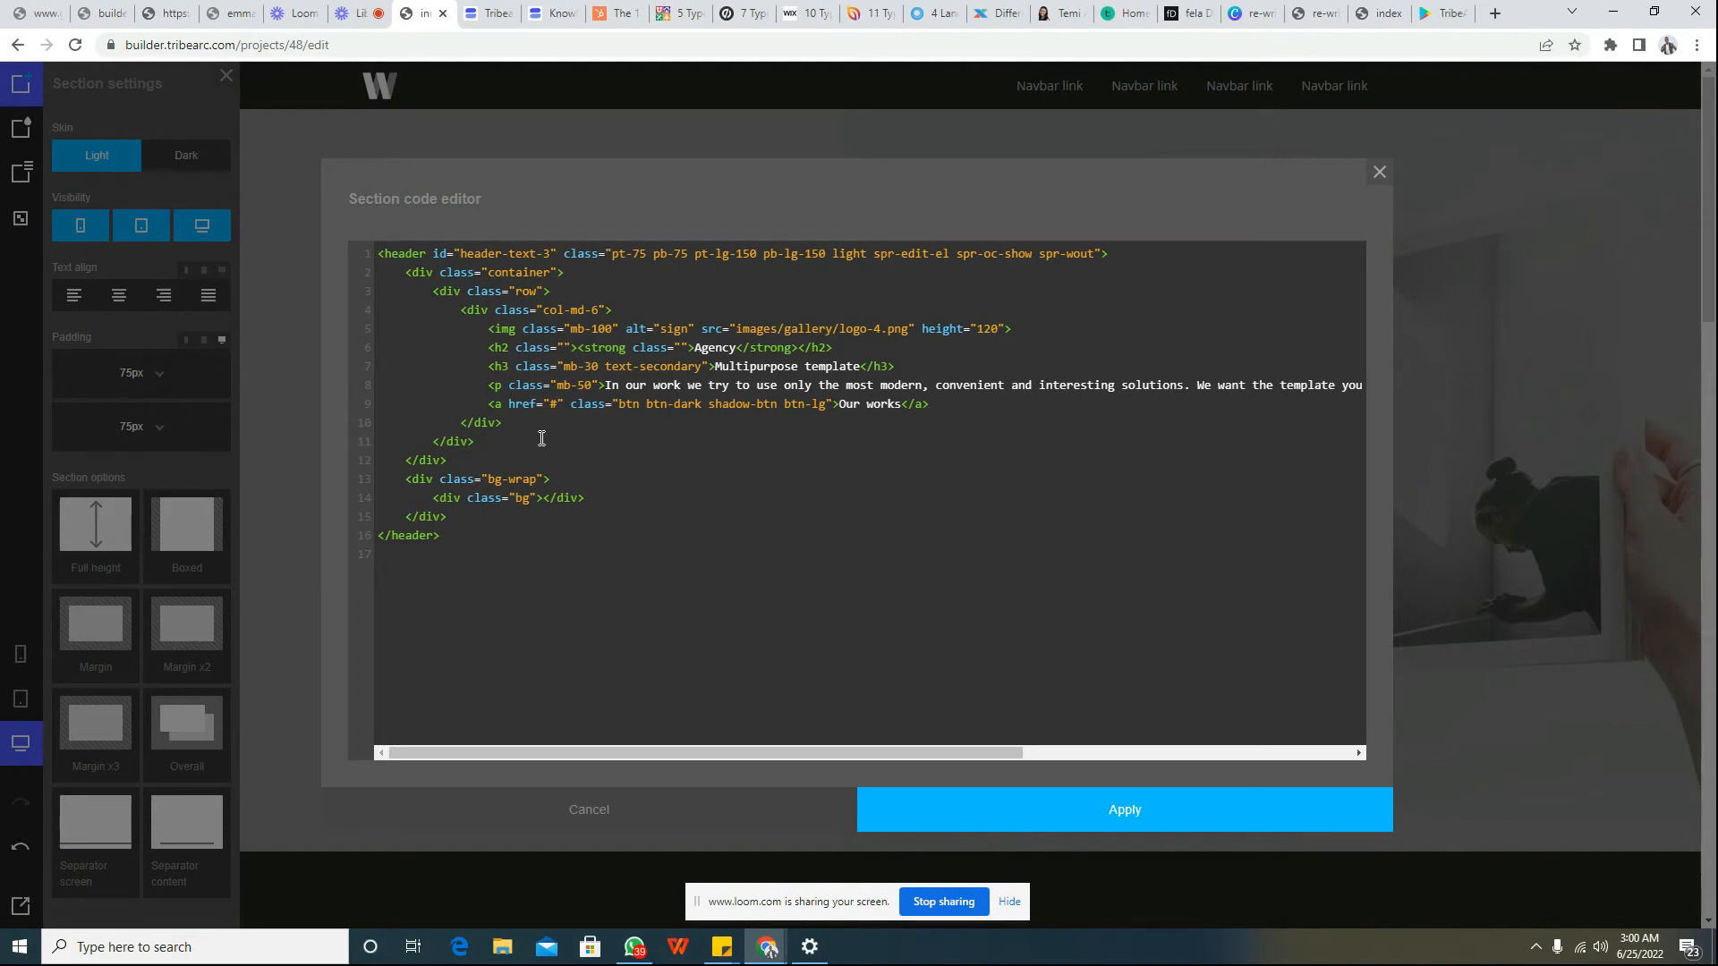
left_click(694, 817)
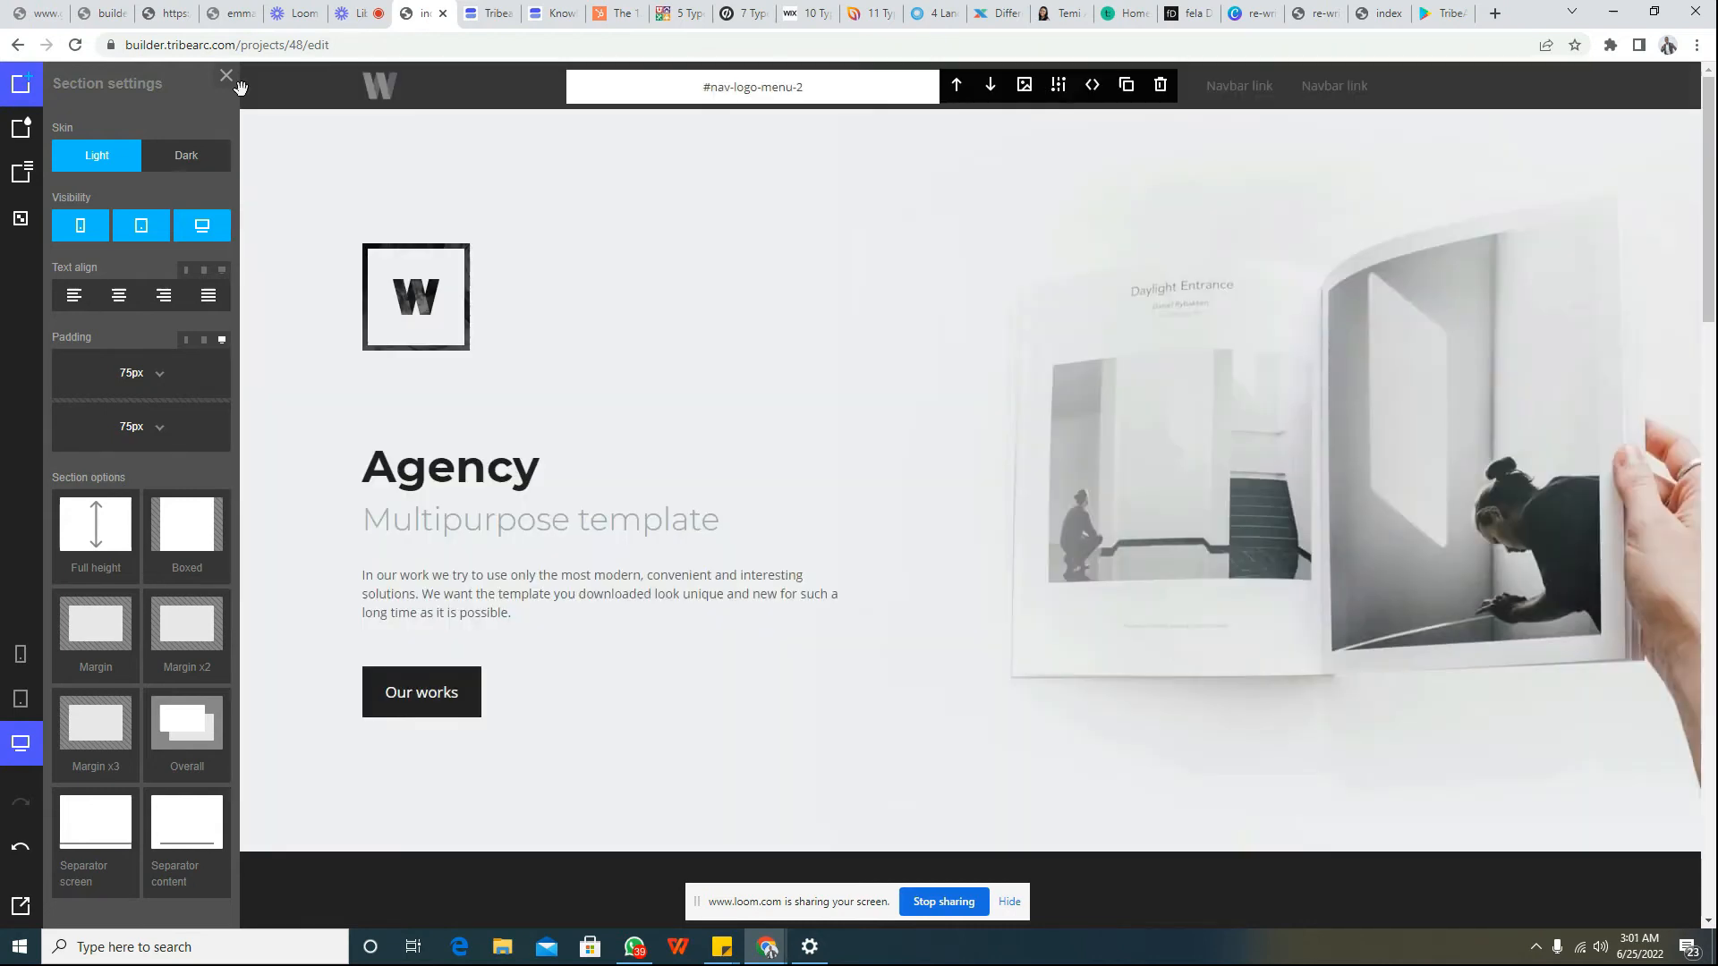
left_click(228, 79)
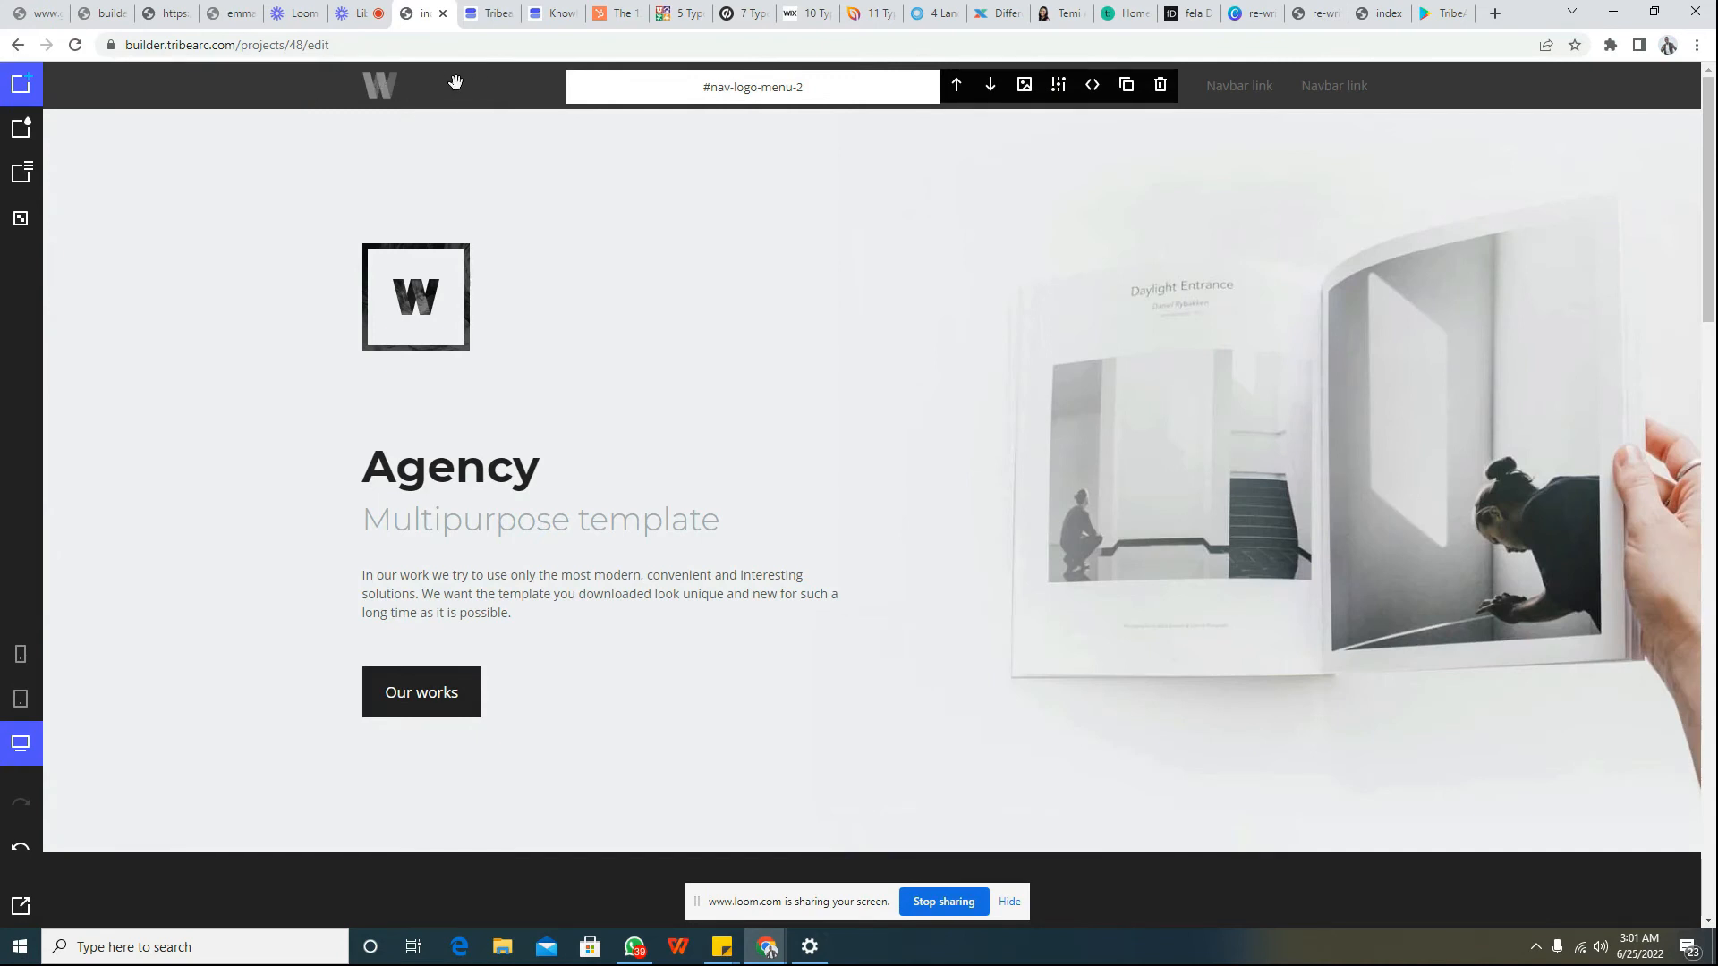
Step: Review the Agency header's image and video background options, and set its background color type to Solid color under None
left_click(1025, 86)
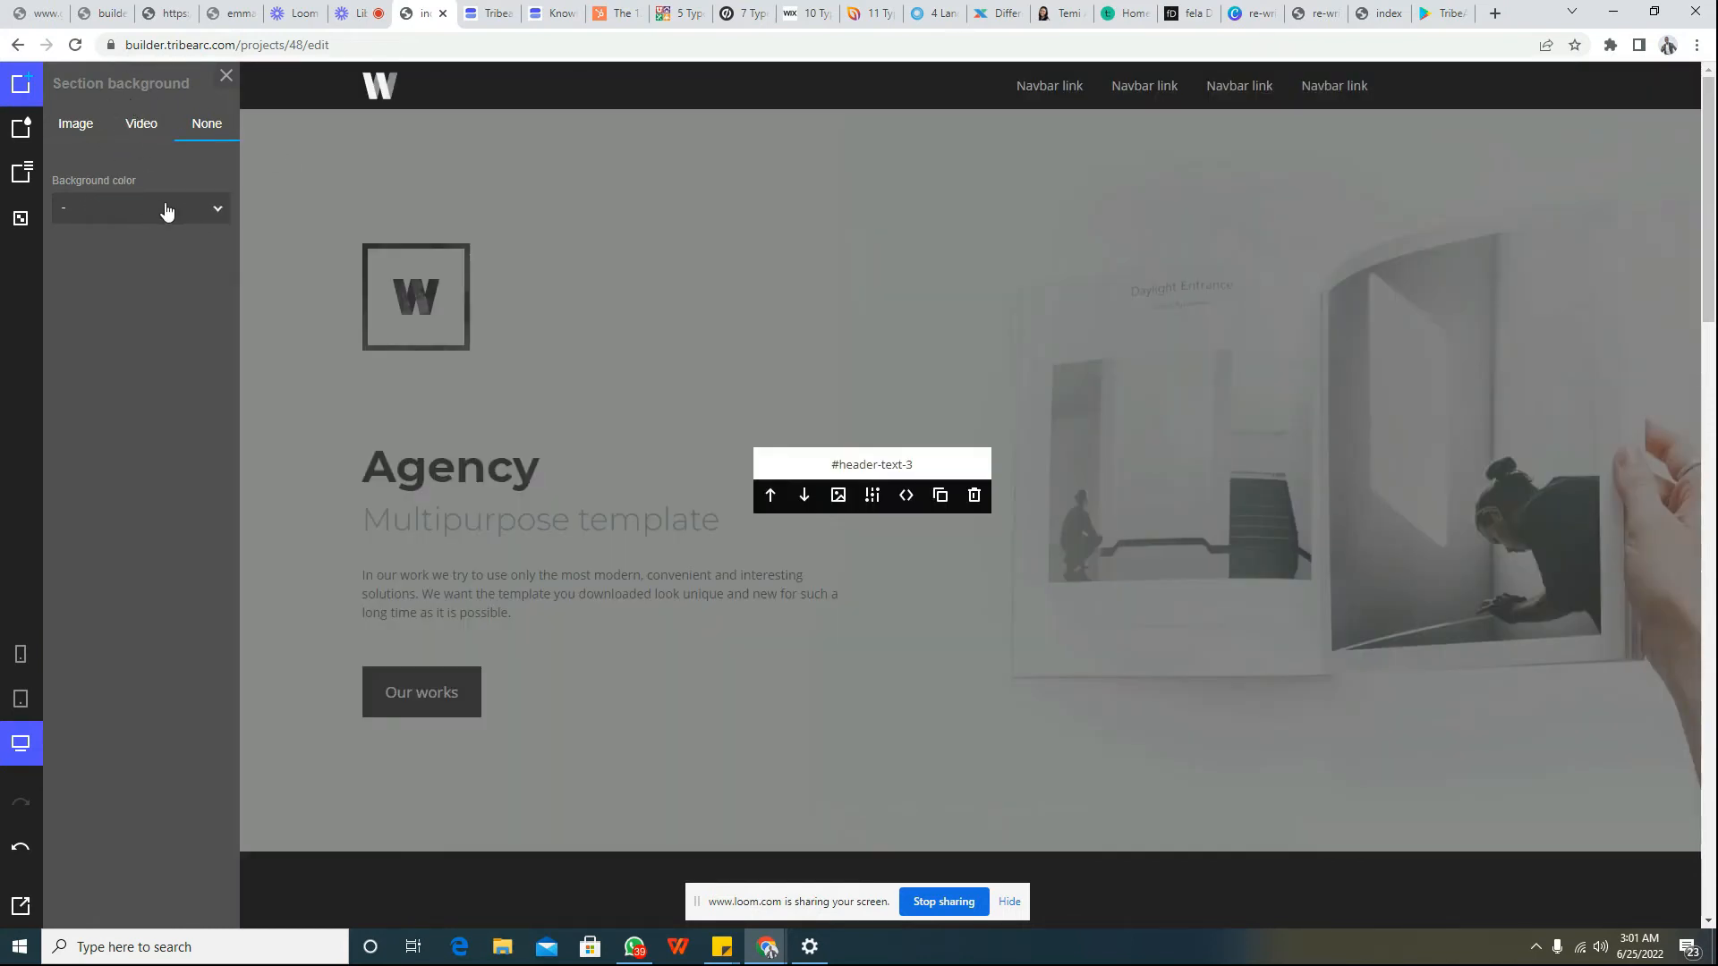
left_click(76, 129)
left_click(121, 128)
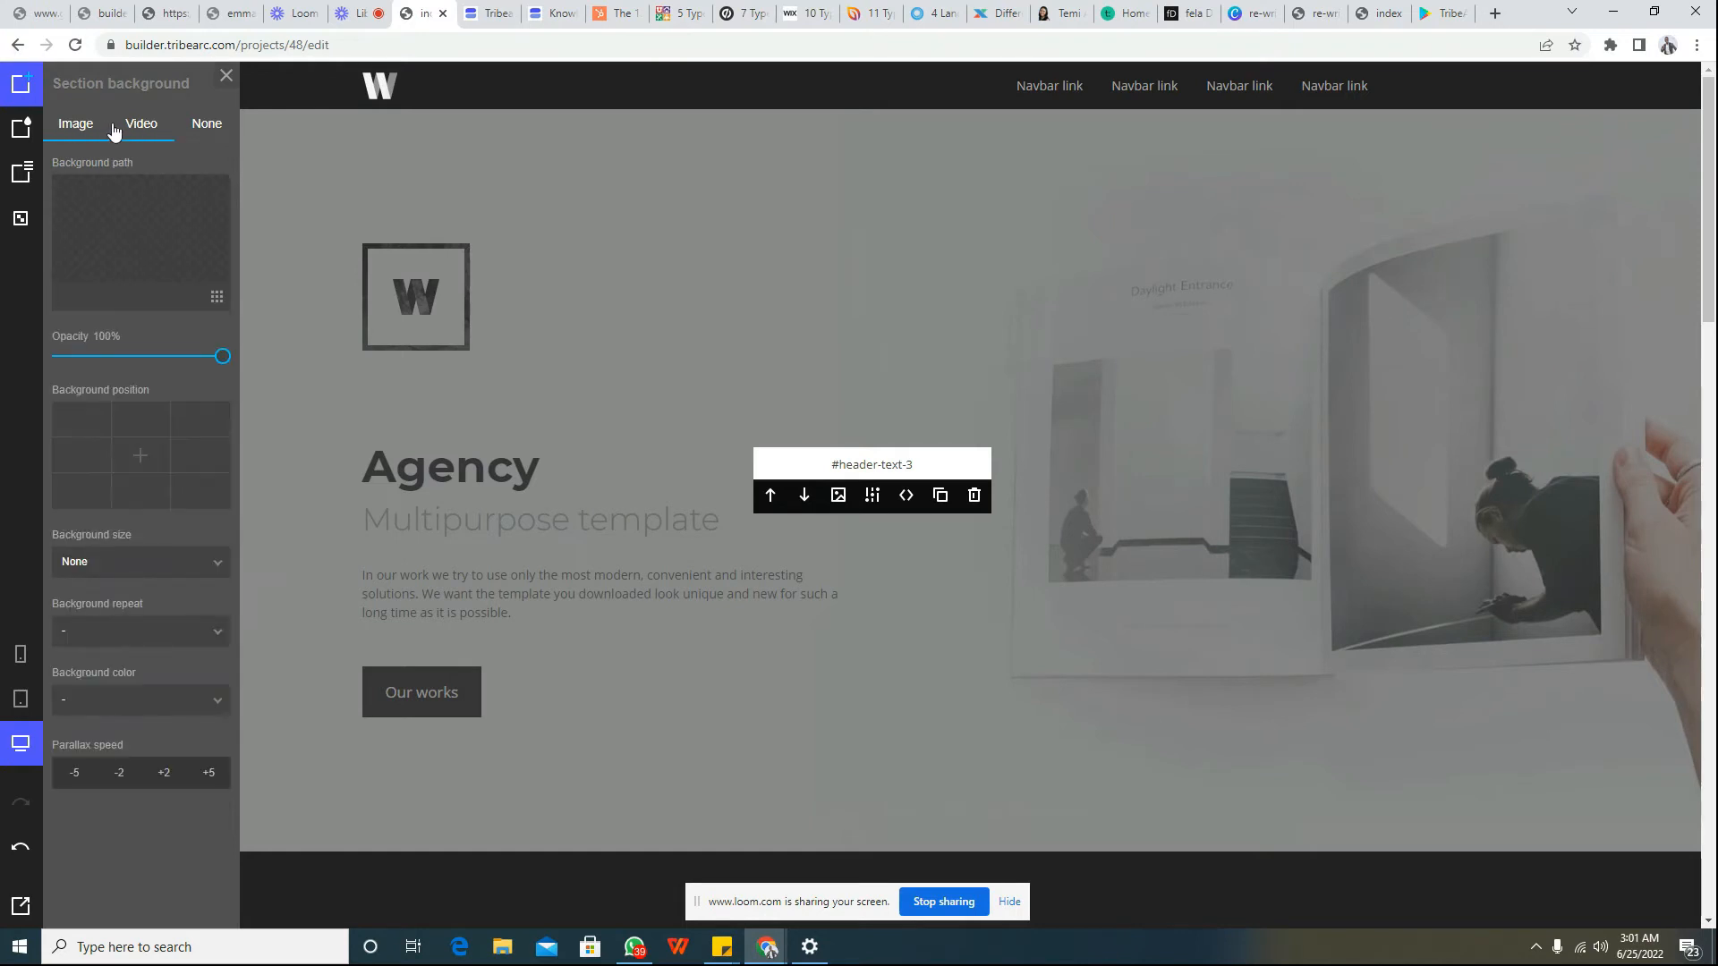
left_click(207, 129)
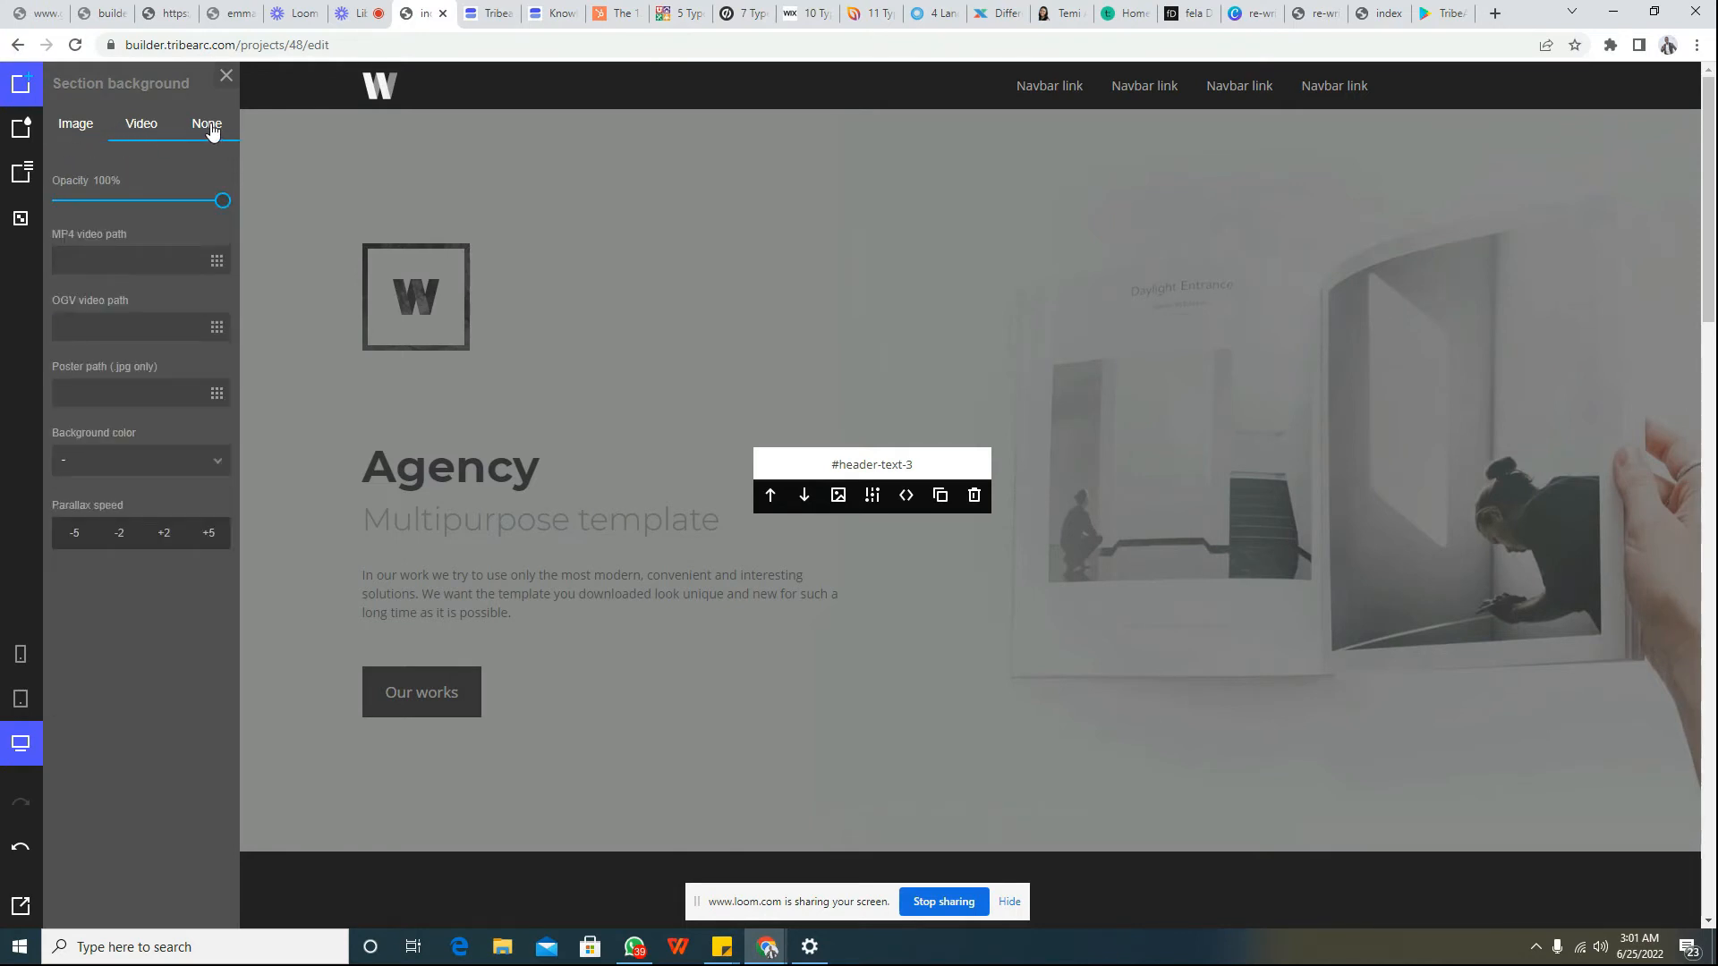
left_click(158, 220)
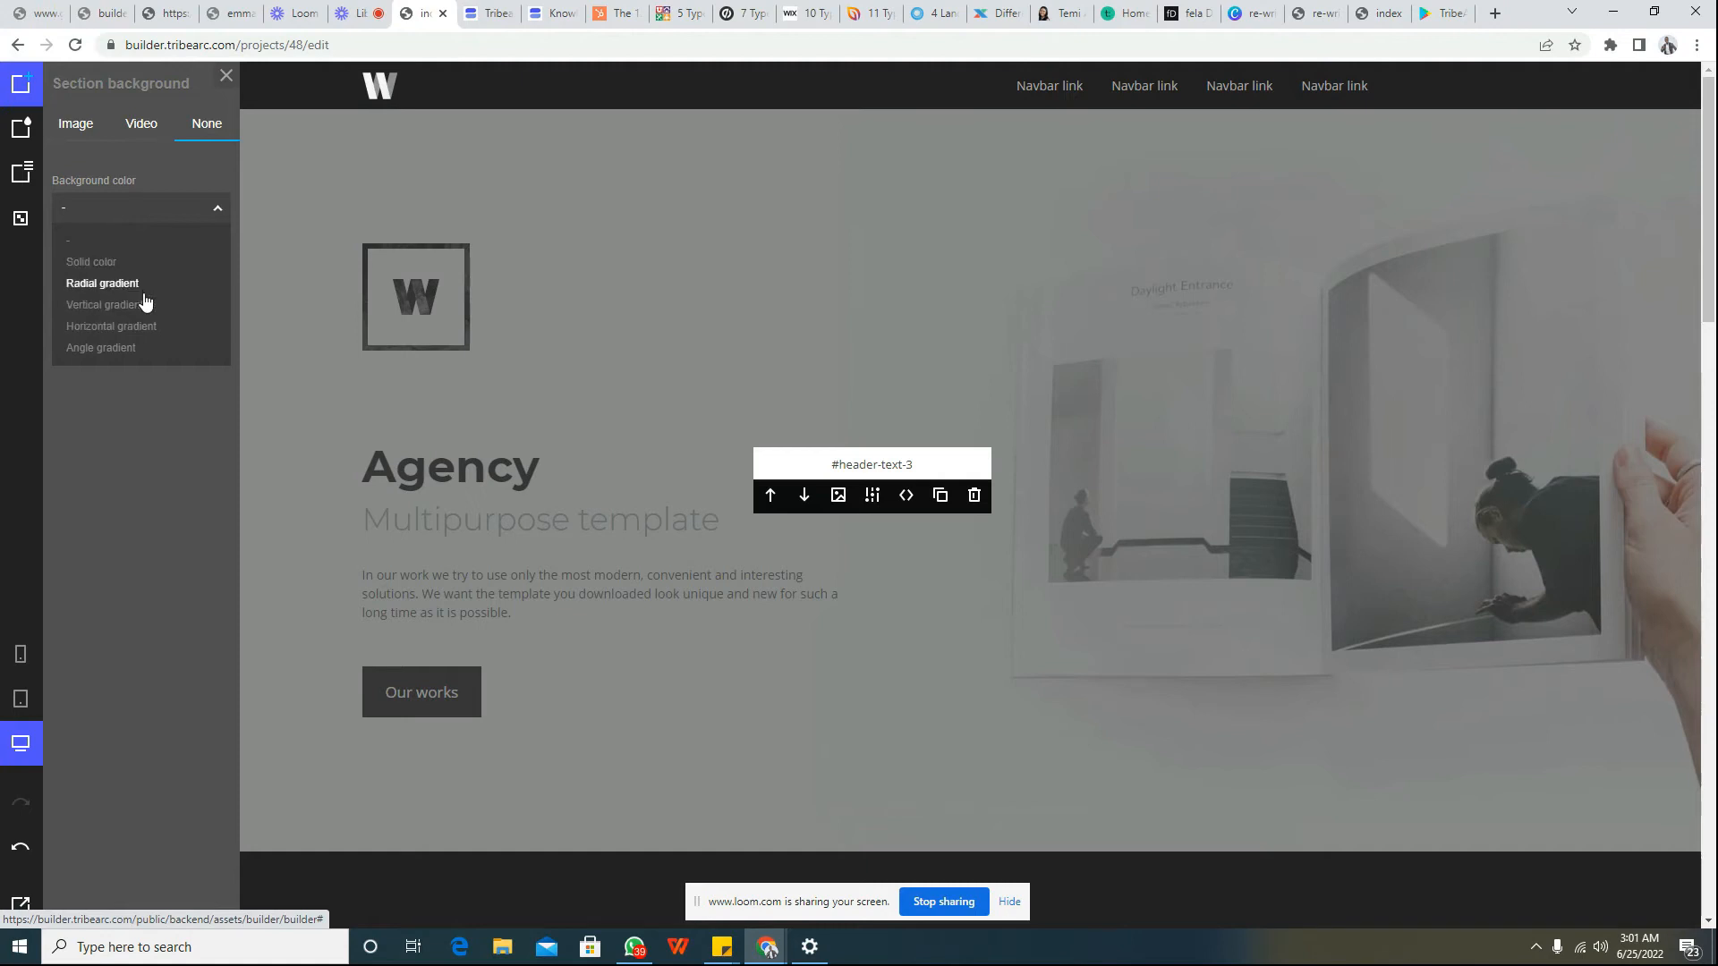
left_click(123, 263)
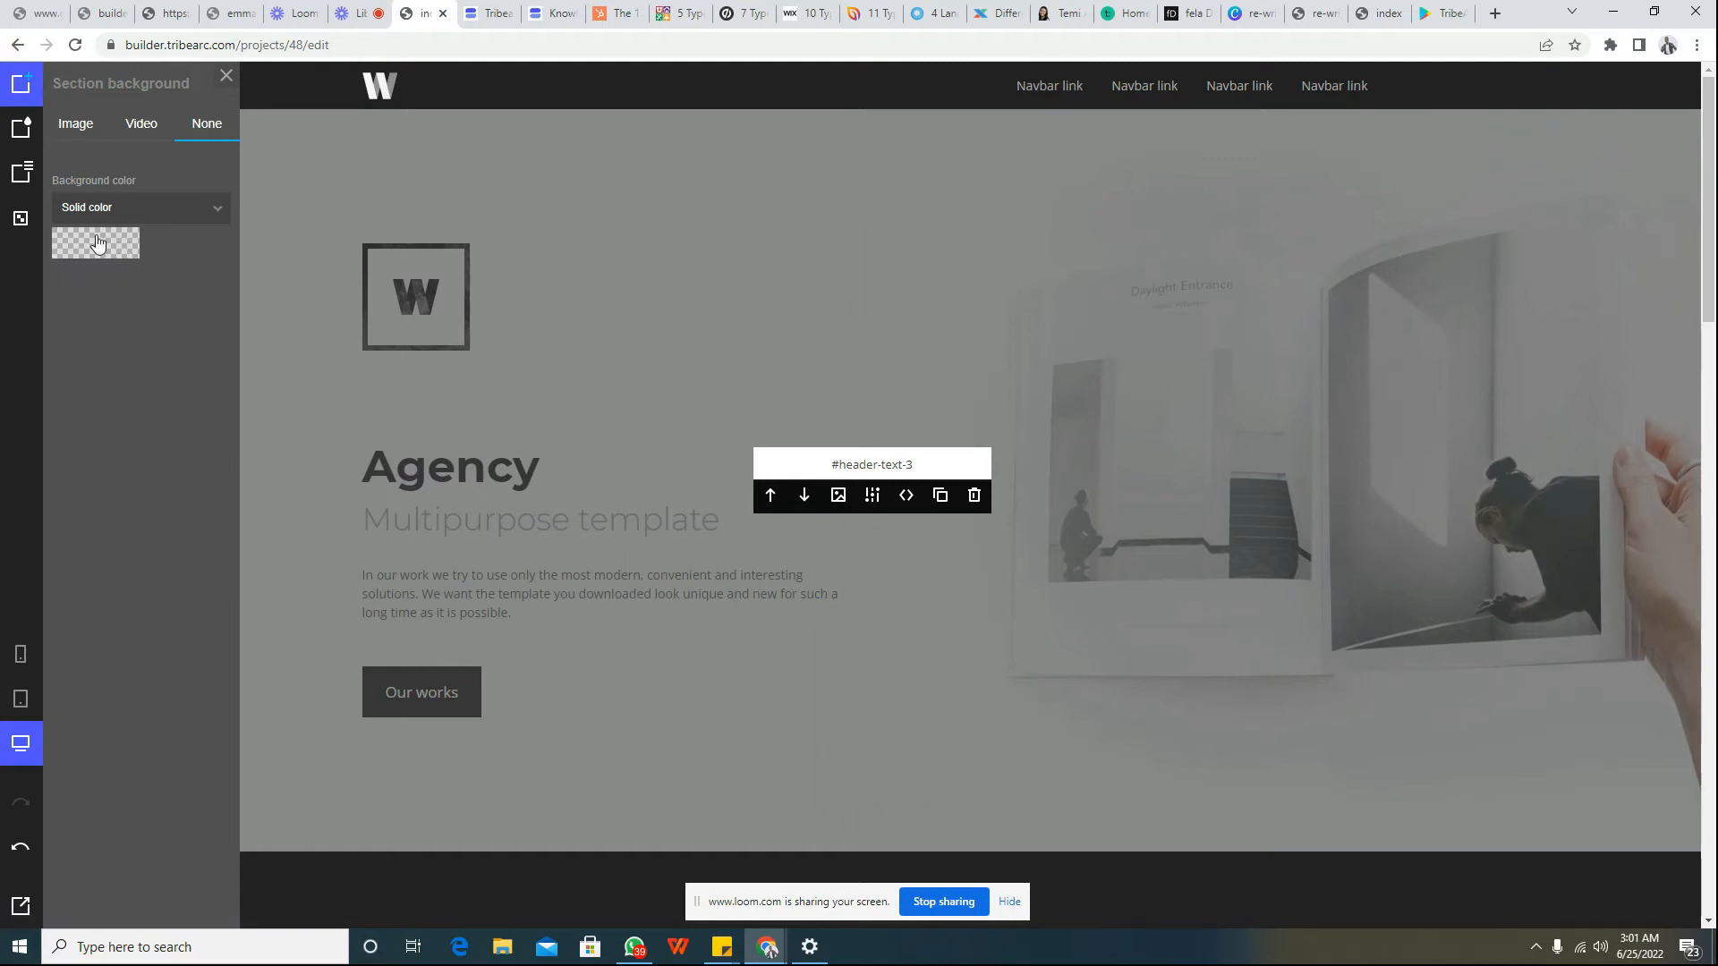
Step: Try pink #ff2c76, green #9bfa00, orange #ffac00, white and black swatches as the navigation bar's solid background color
left_click(99, 250)
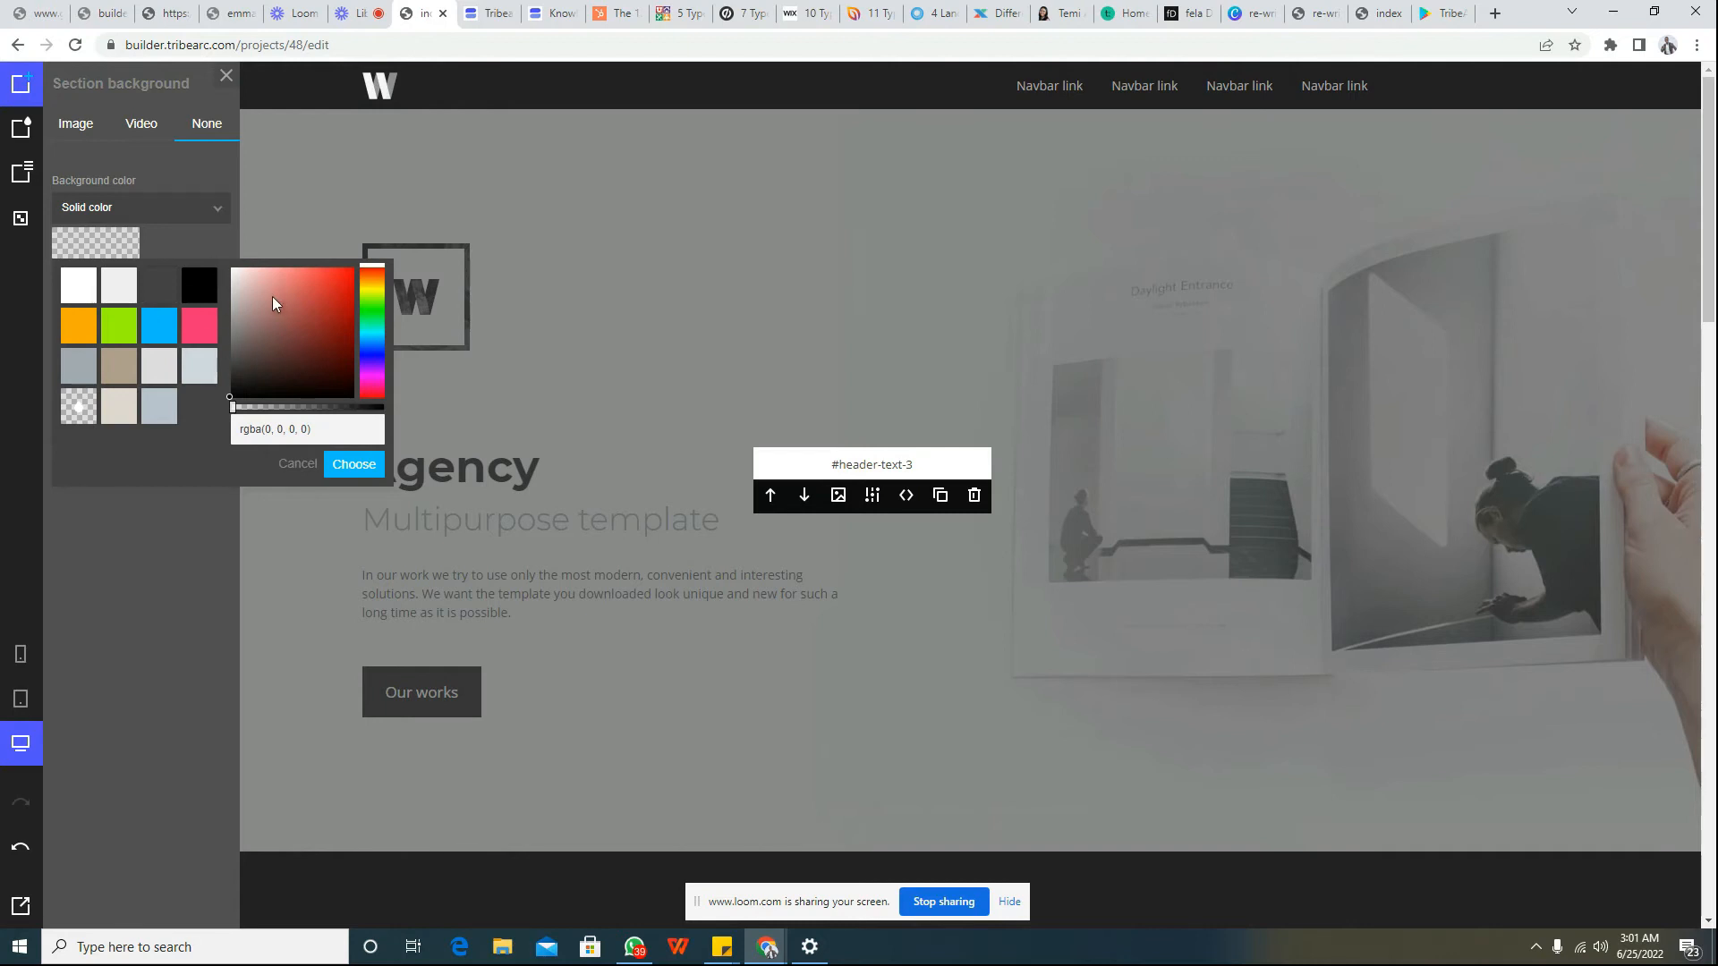
left_click(200, 328)
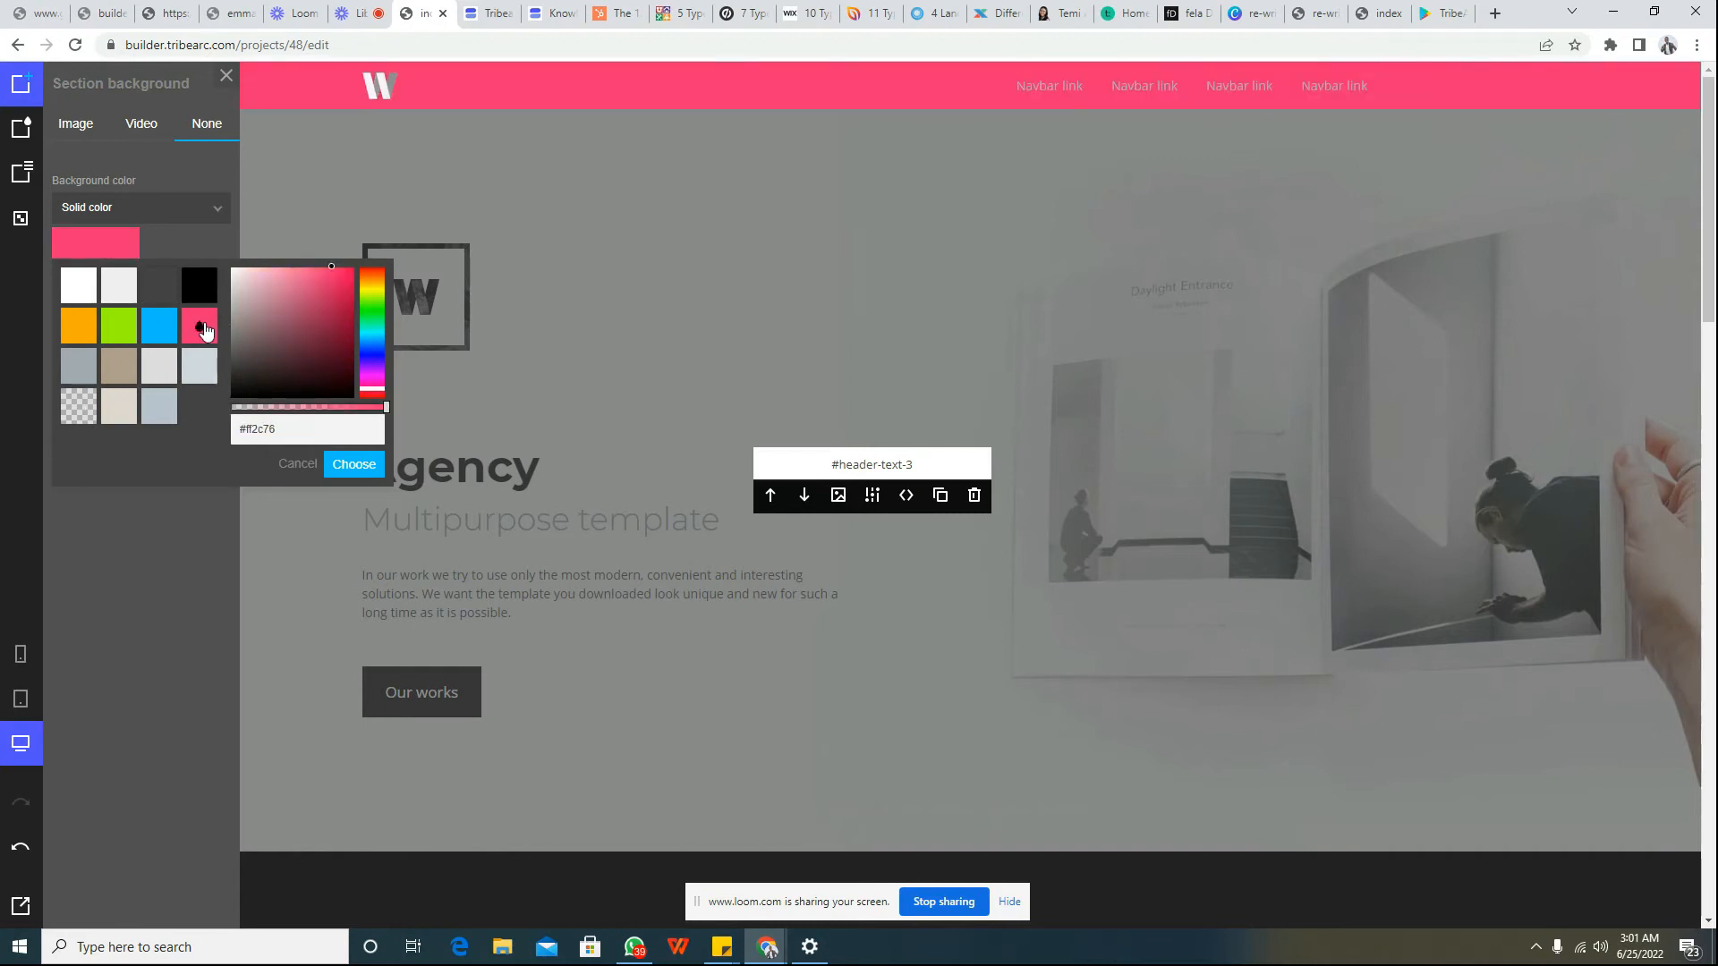
left_click(122, 329)
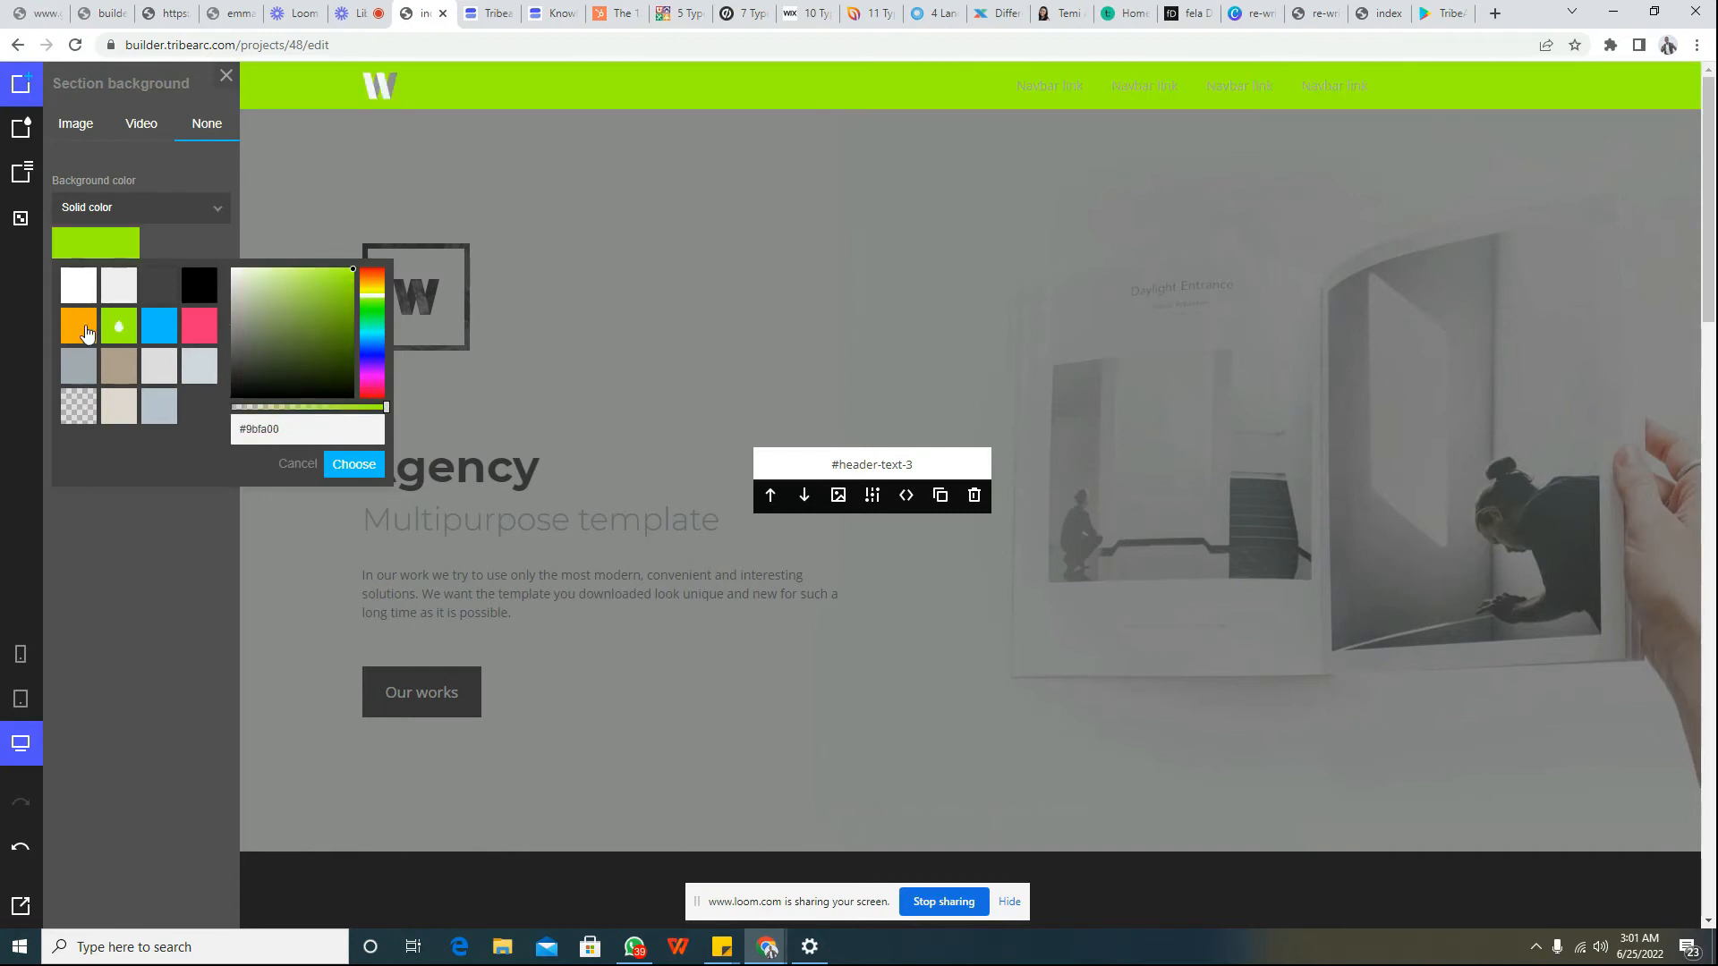
left_click(86, 331)
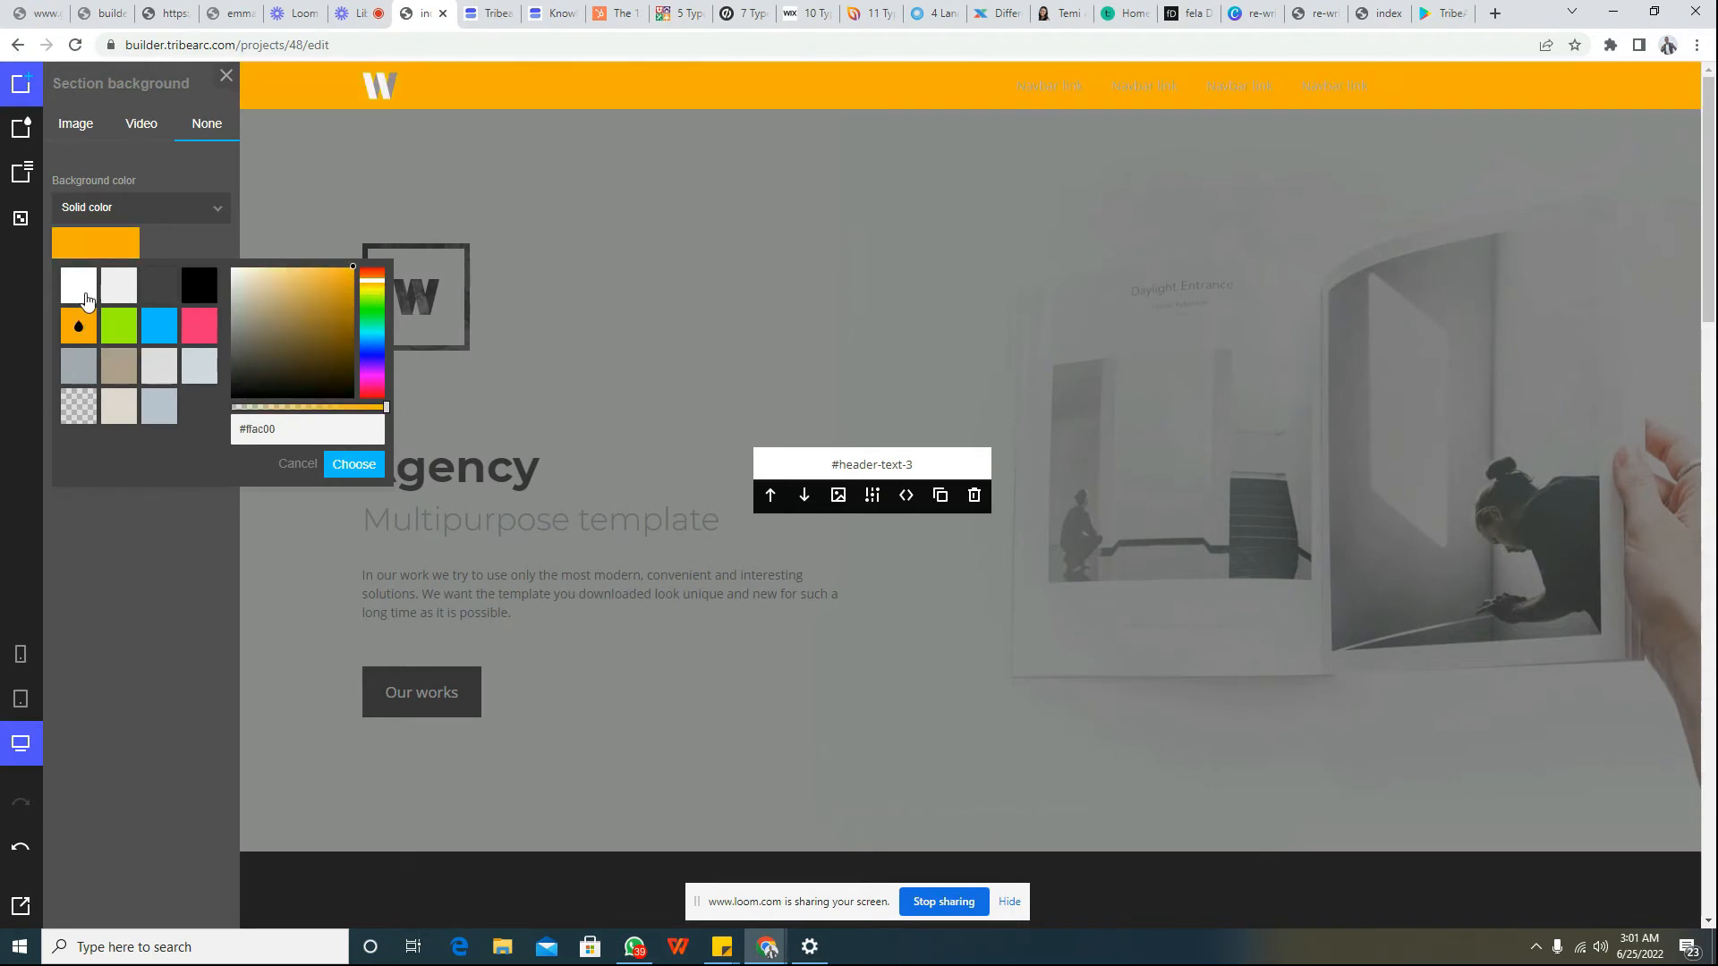
left_click(86, 298)
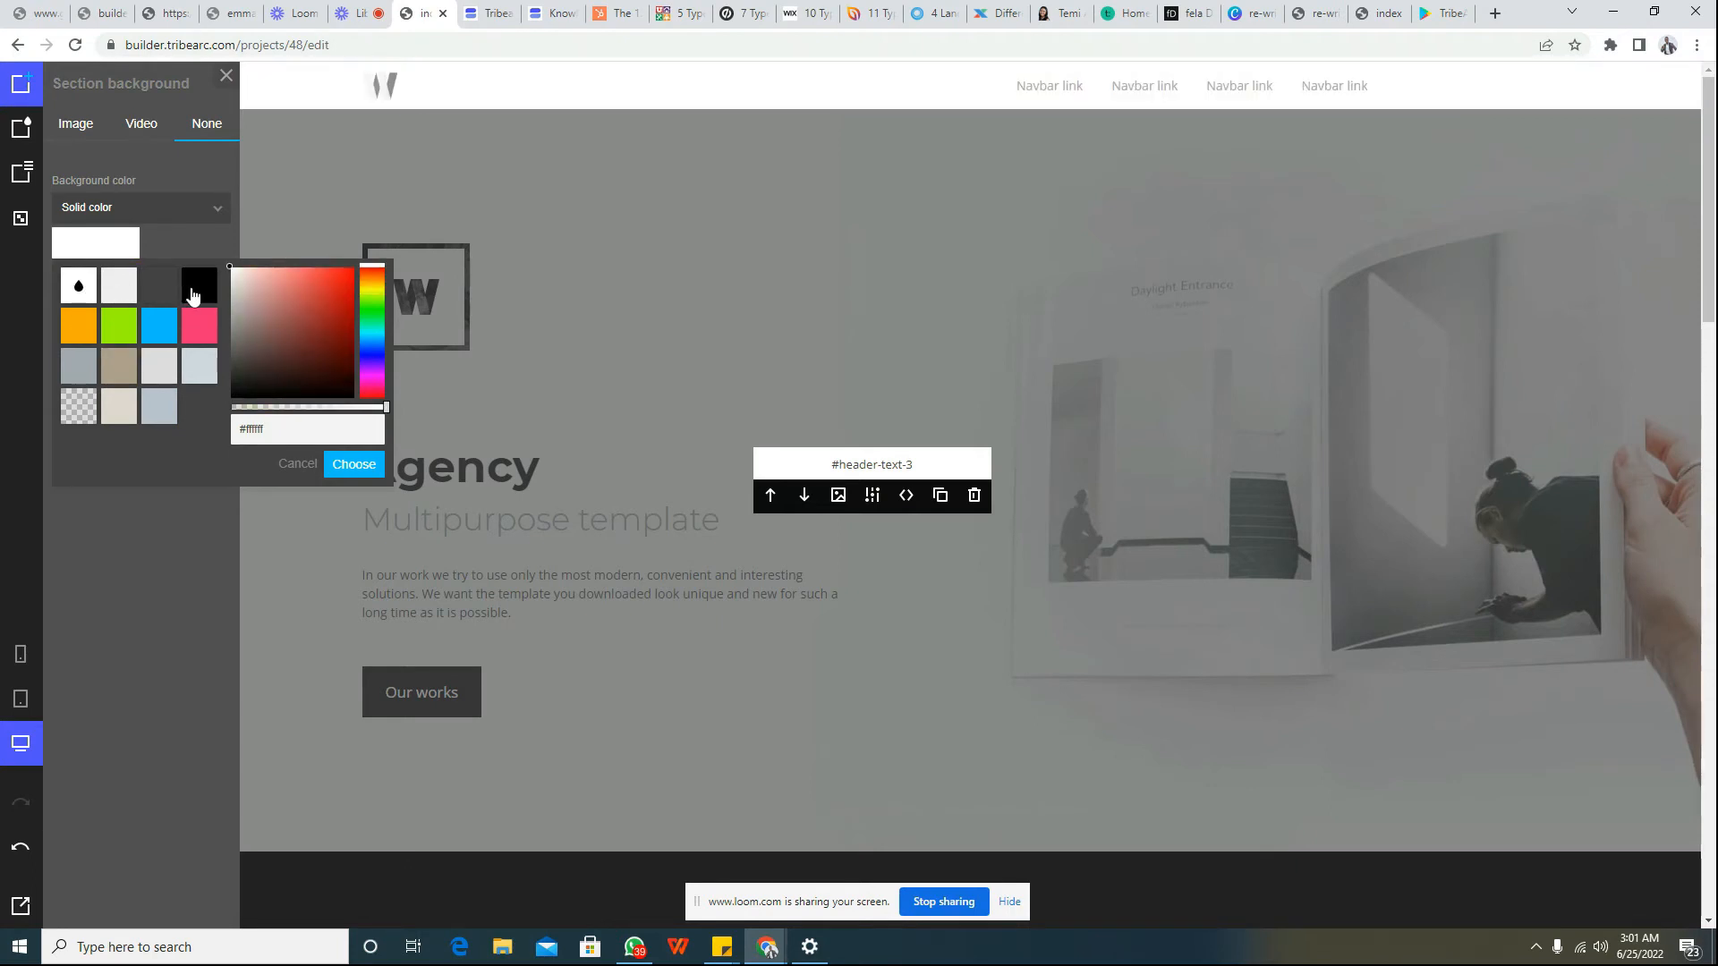
left_click(193, 296)
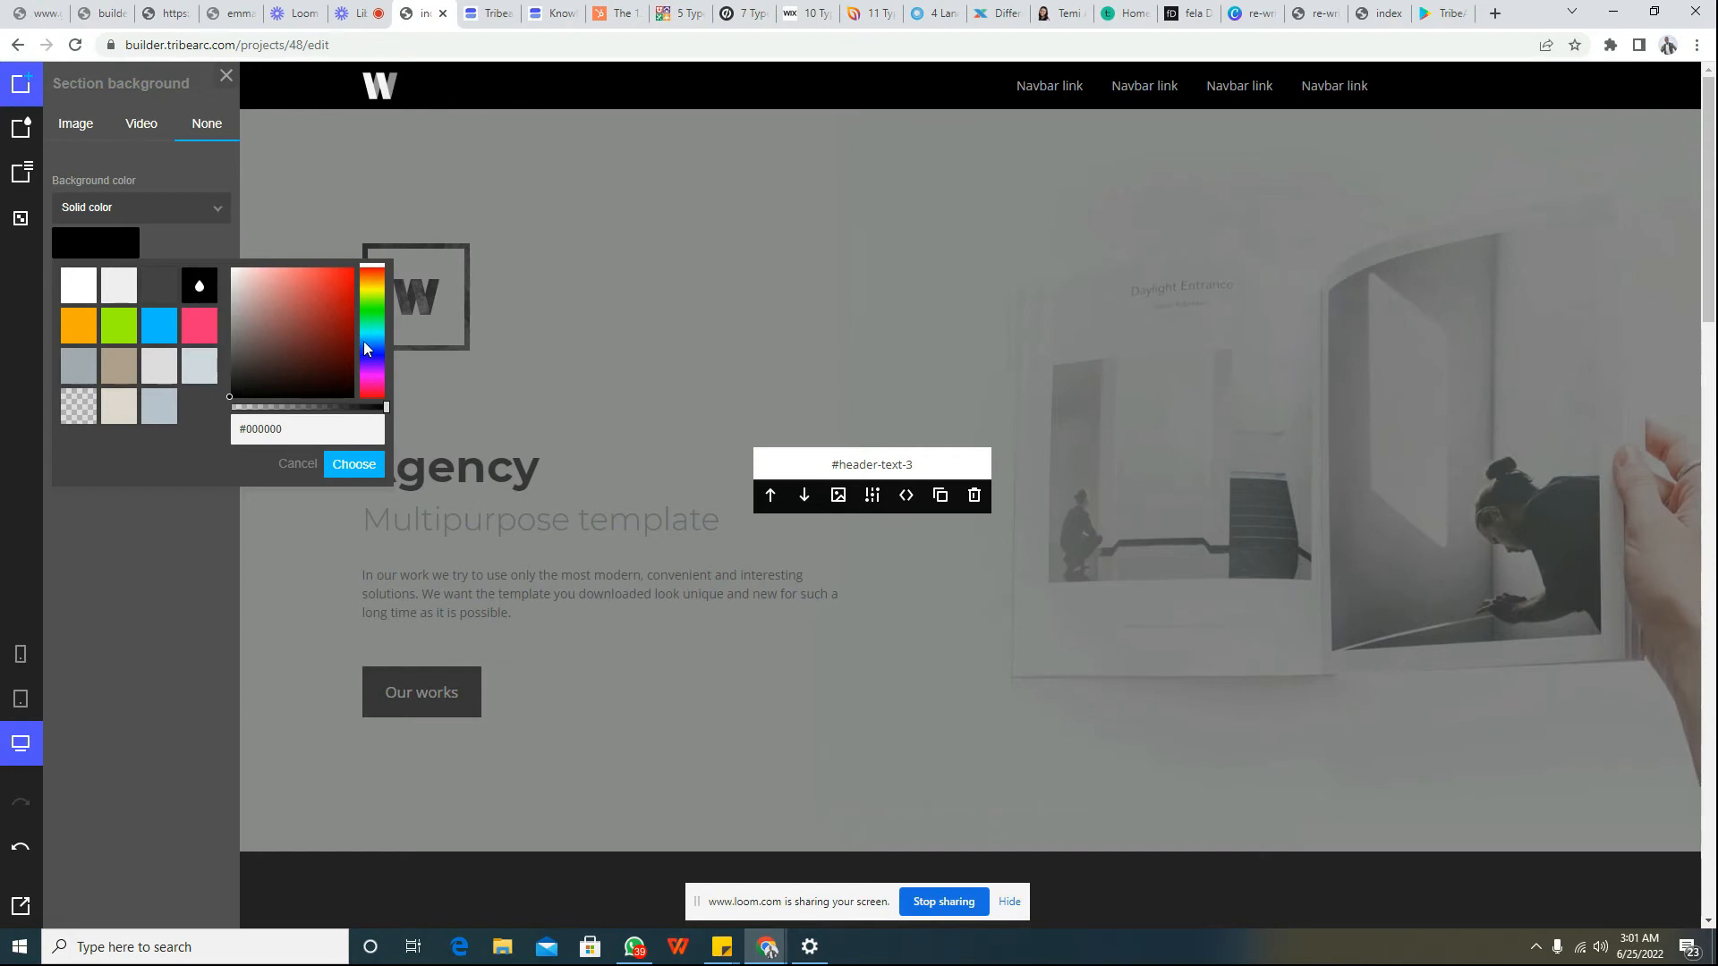
Step: Try the custom dark red #741c1c for the navigation bar's background, and replace its hex code with #cccccc
left_click(317, 310)
left_click_drag(308, 333, 324, 340)
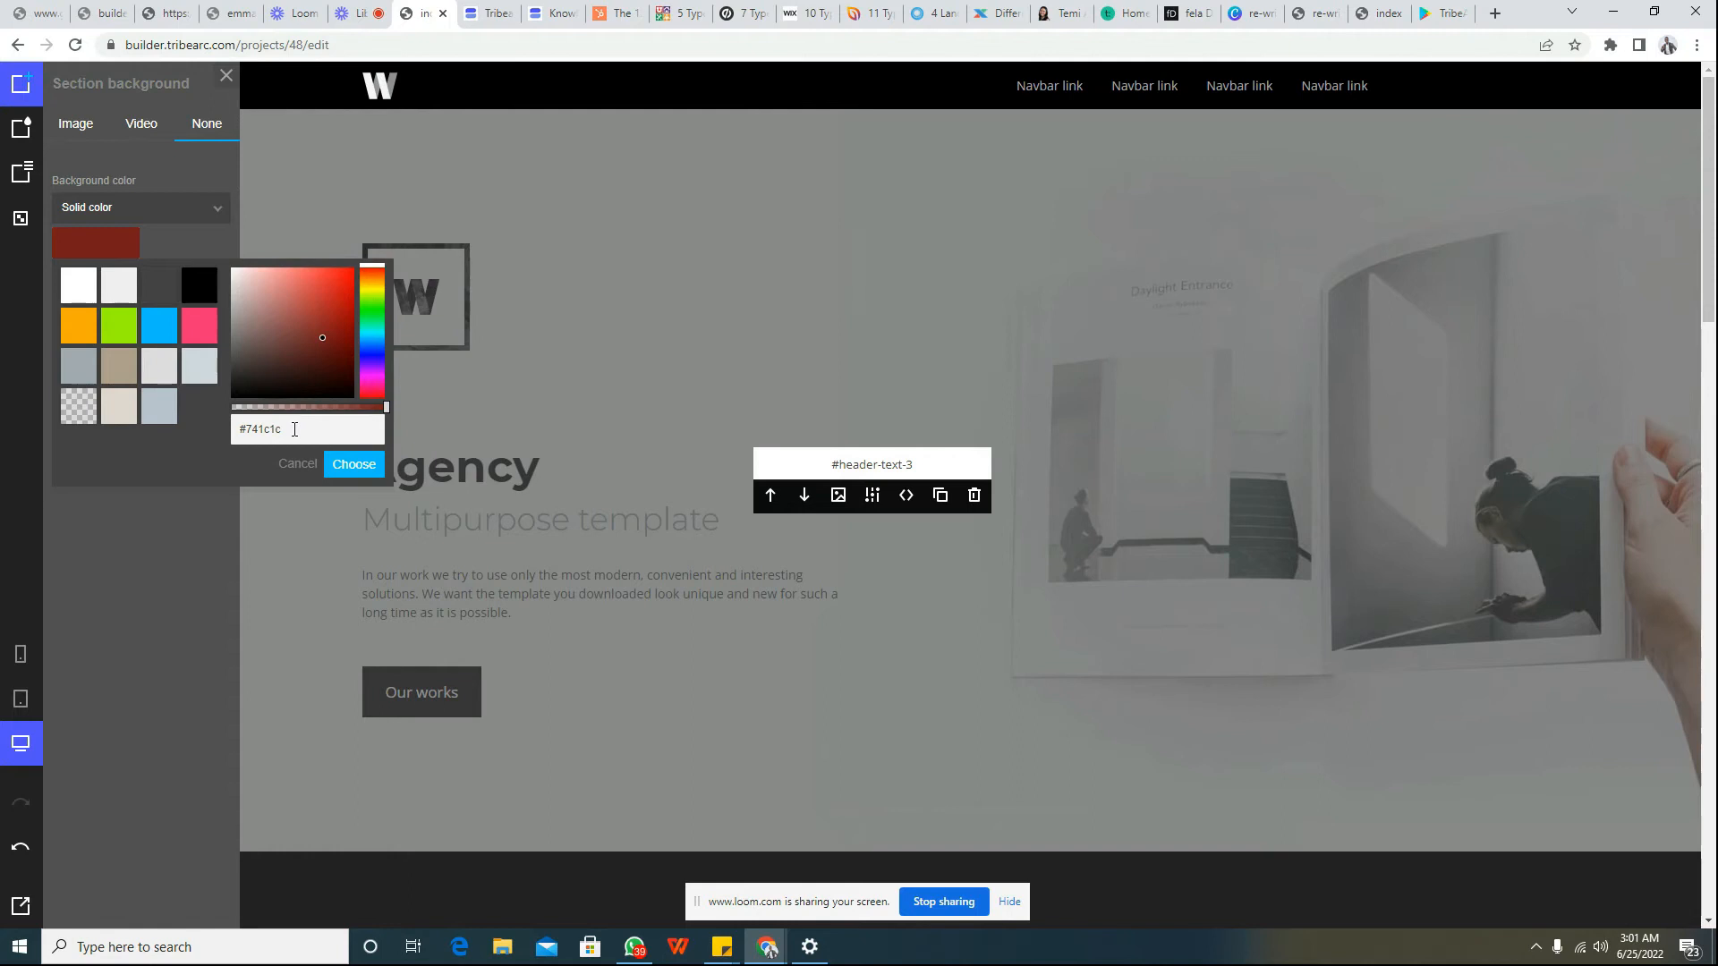
left_click_drag(294, 429, 233, 430)
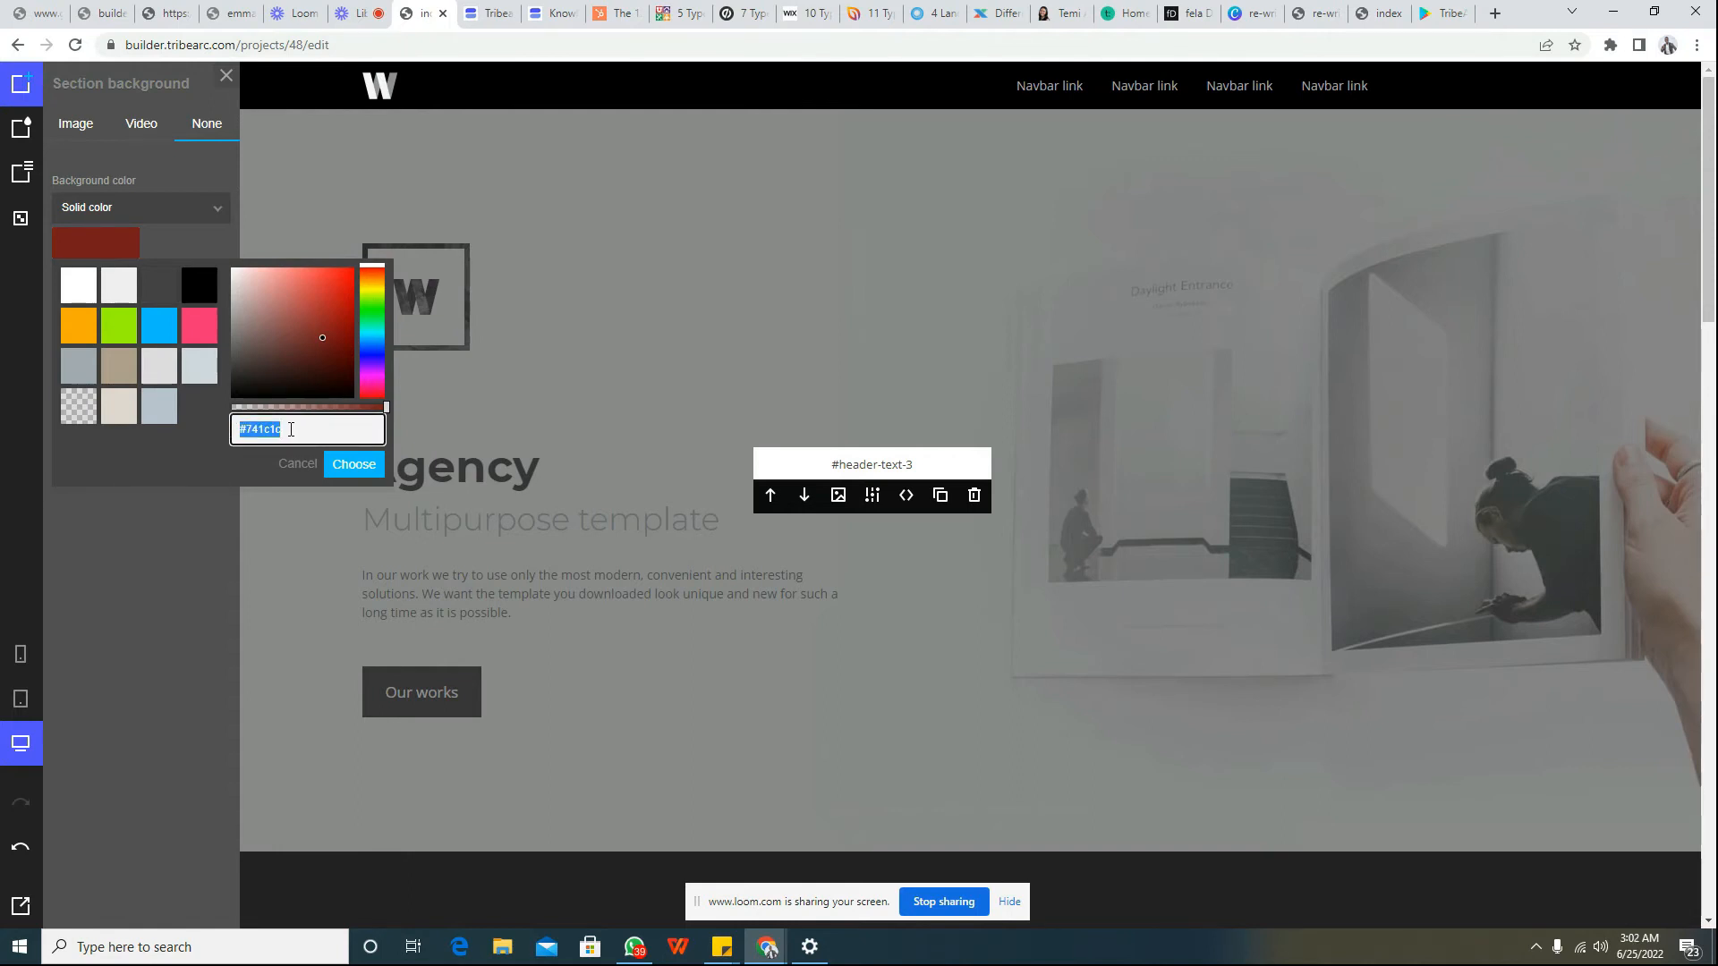
type("#")
left_click(196, 287)
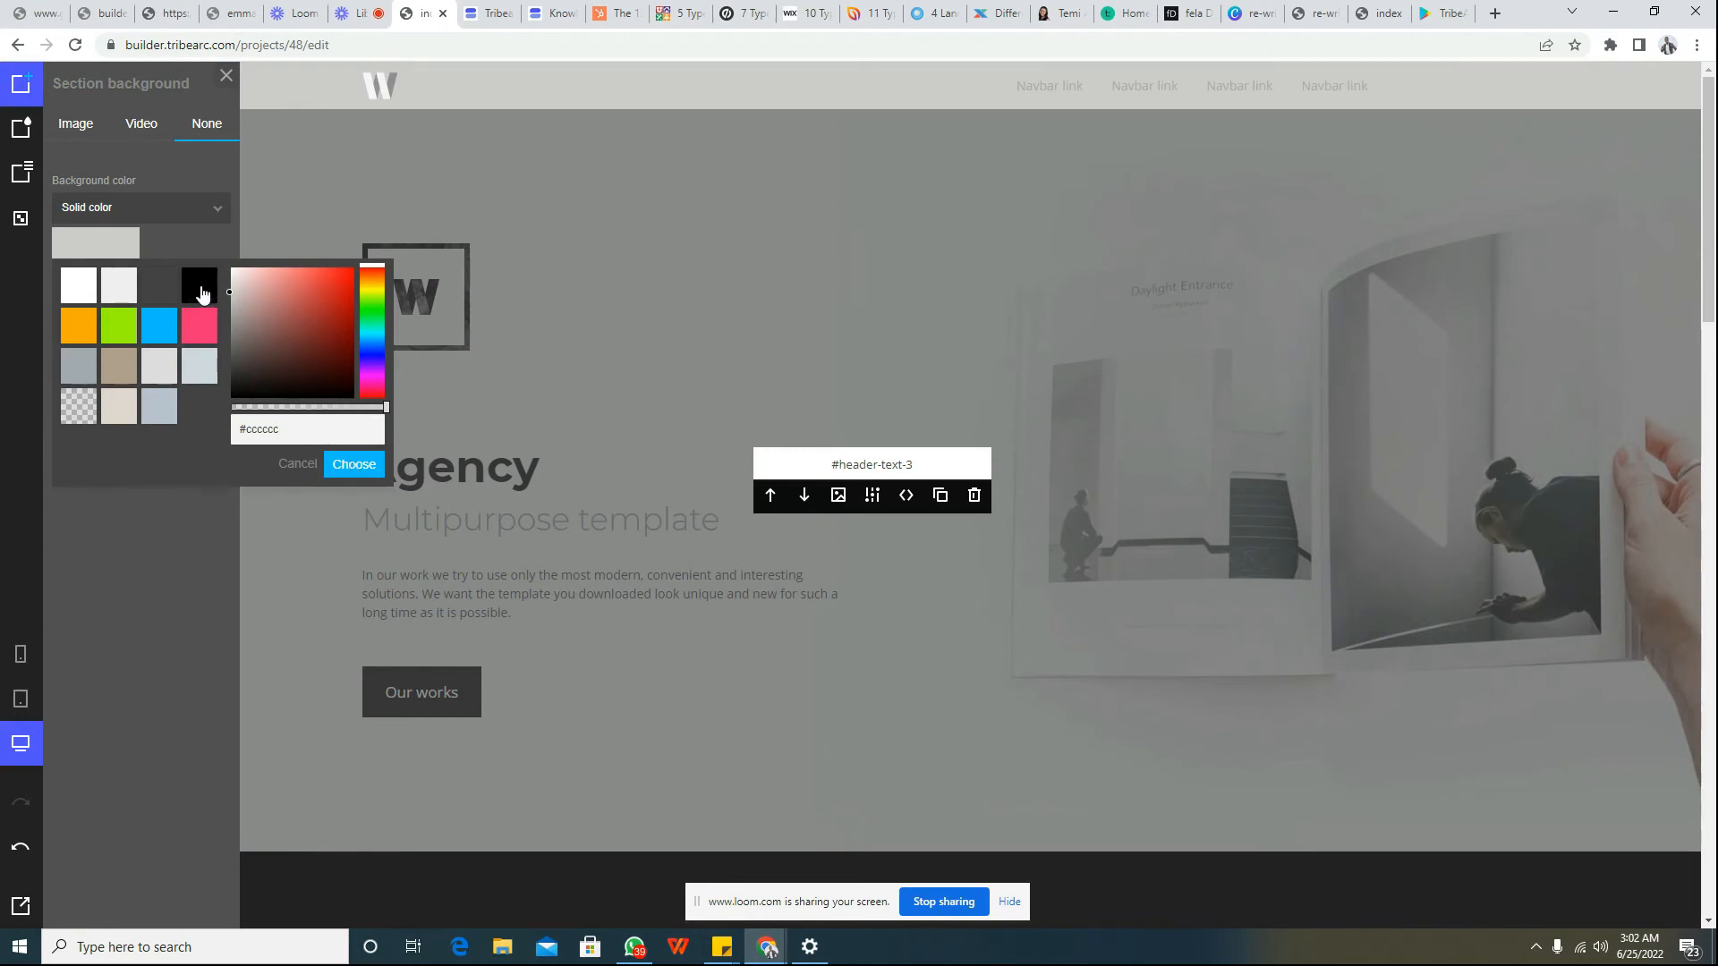
Step: Apply the black swatch as the navigation bar's background color and close the section background settings
left_click(199, 286)
left_click(355, 465)
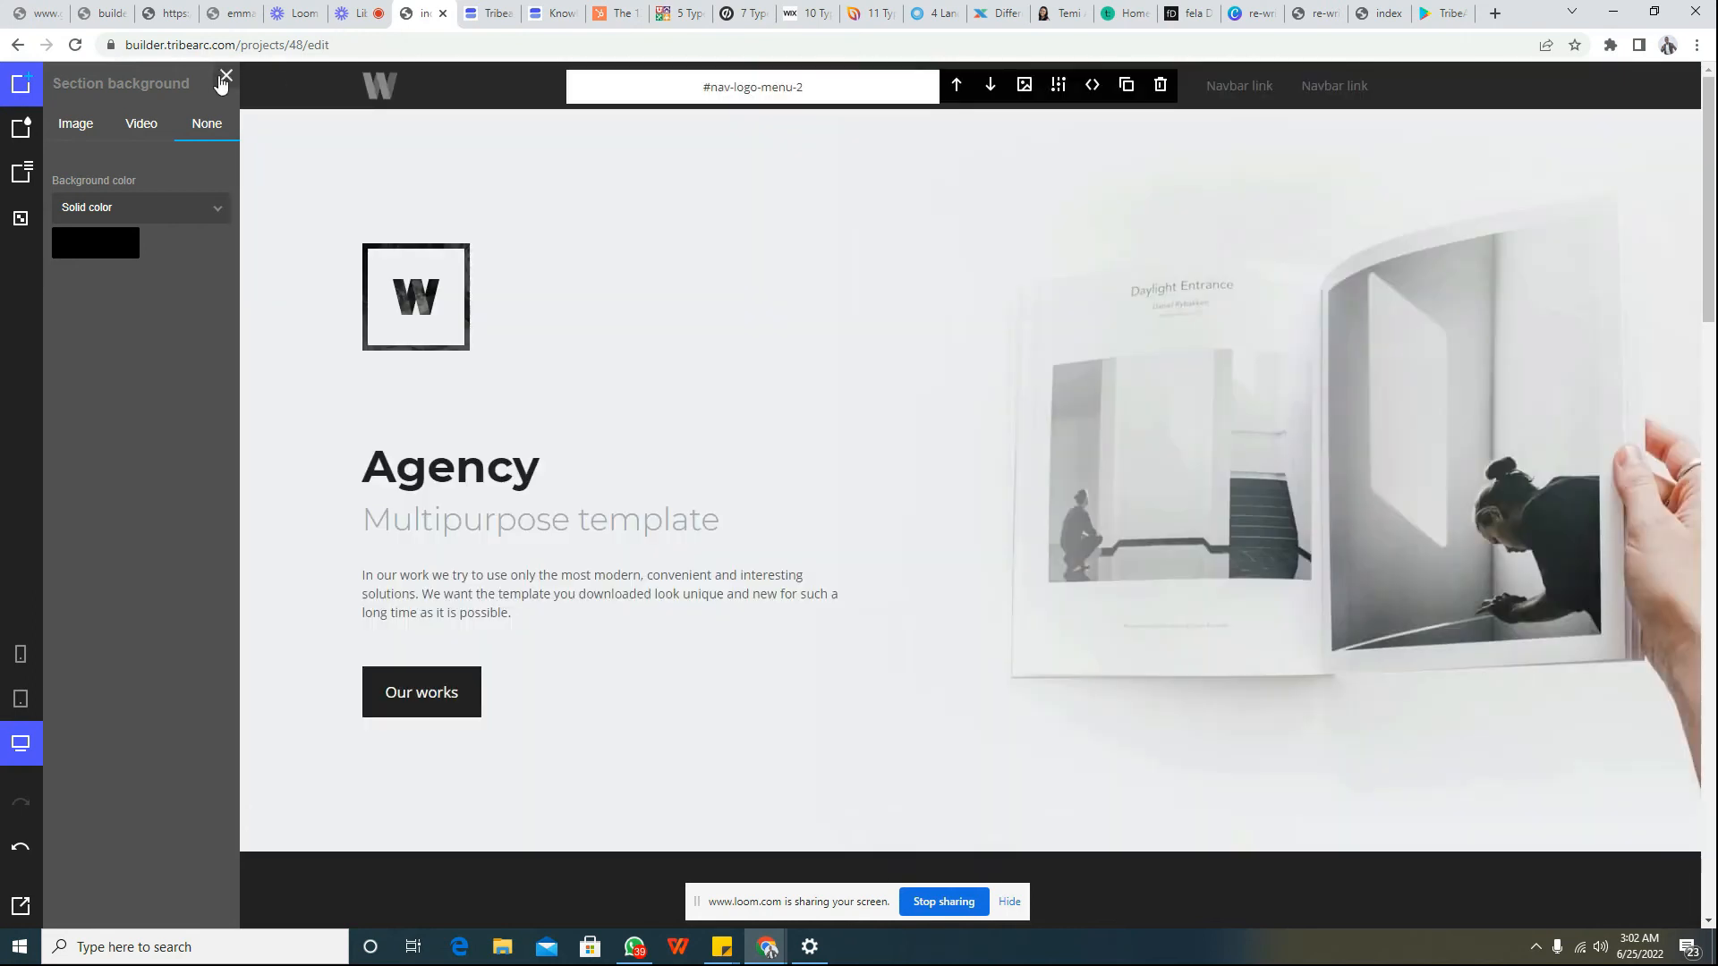
left_click(224, 77)
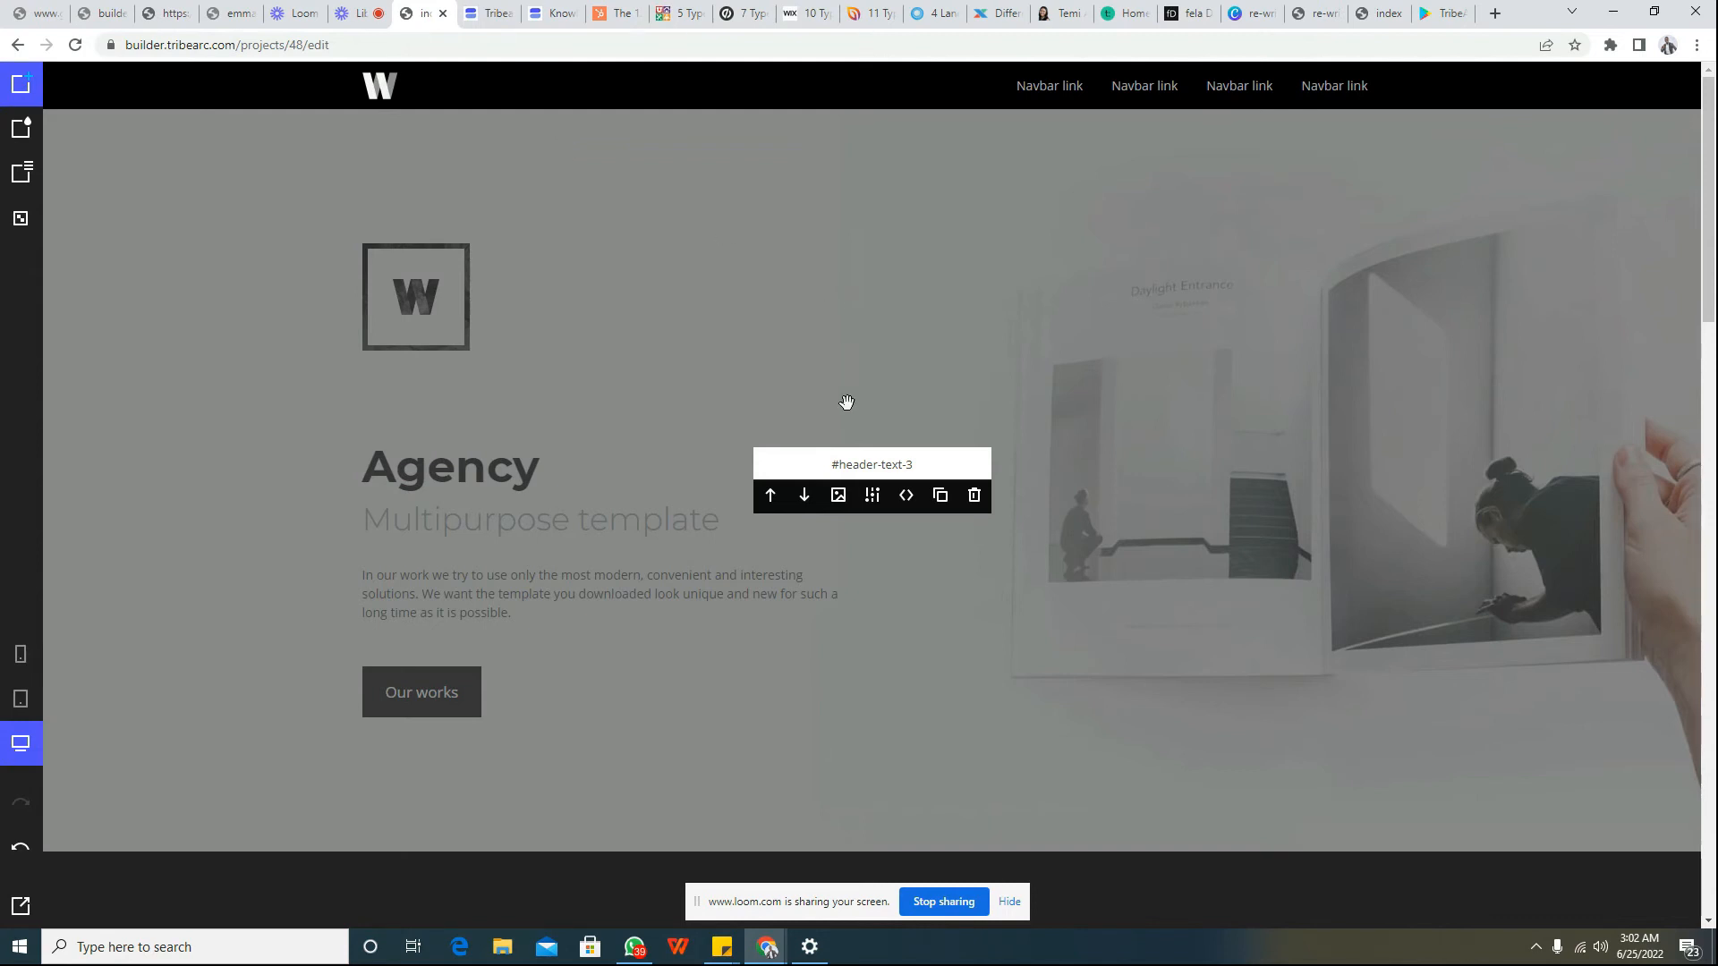
Step: Open the Agency header's background settings and compare the Video and None options, returning to Image
left_click_drag(1710, 273, 1711, 220)
left_click(839, 498)
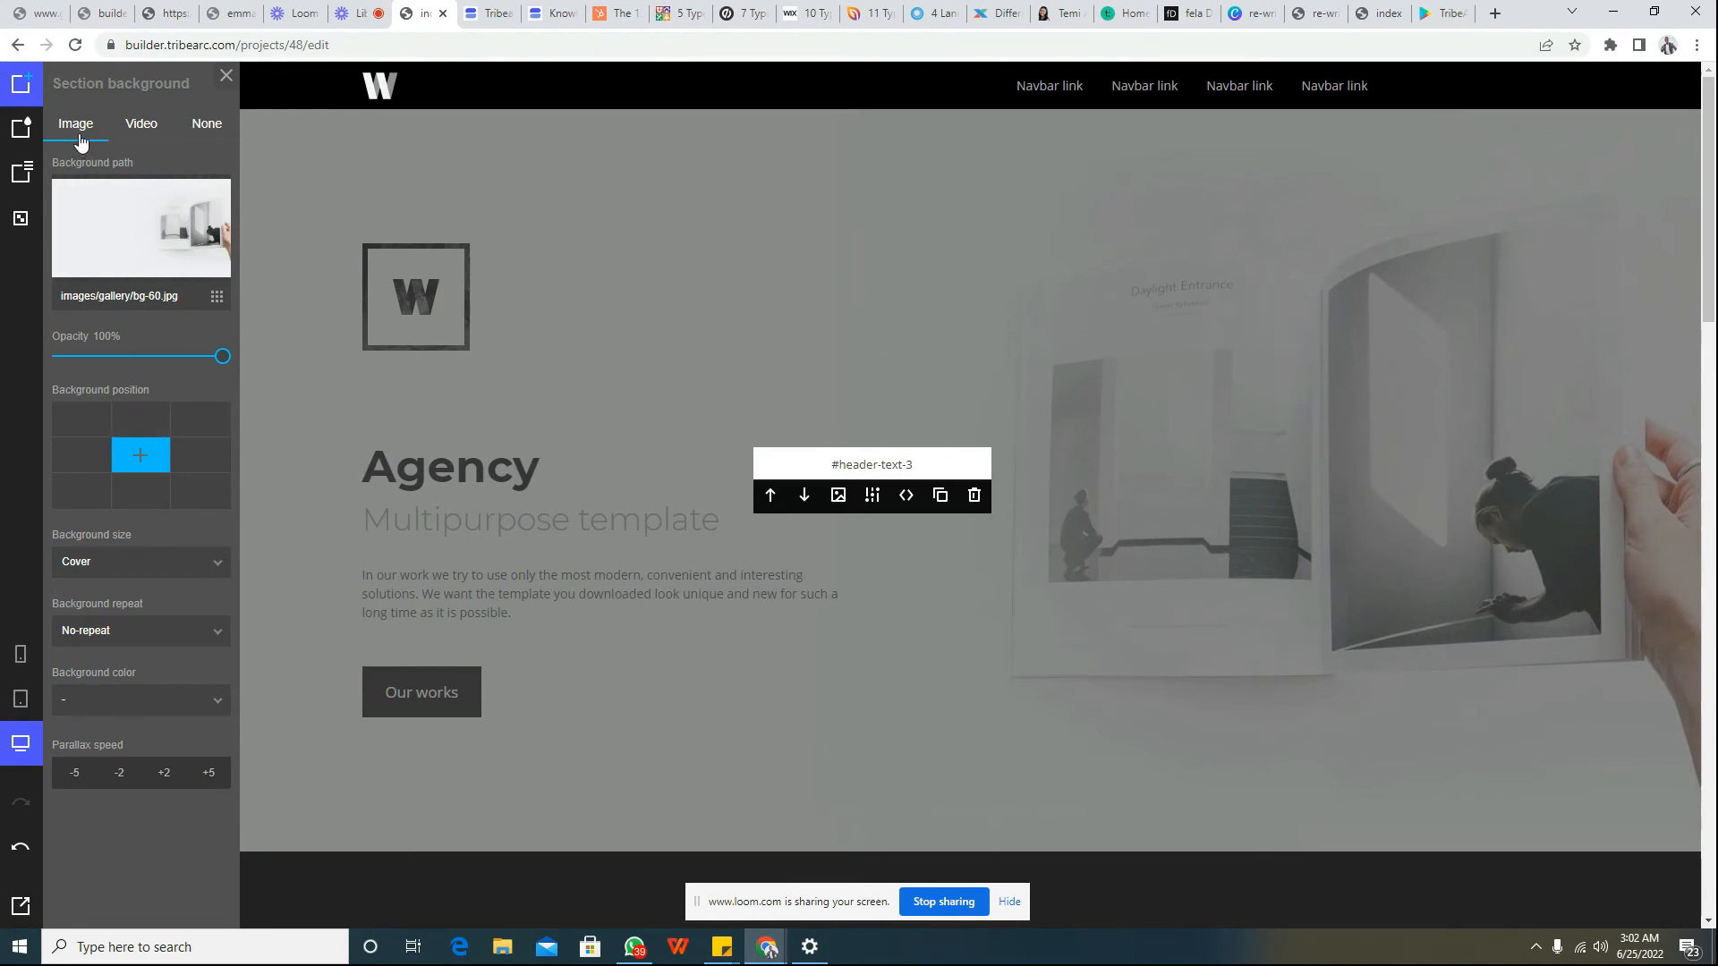
left_click(142, 125)
left_click(195, 130)
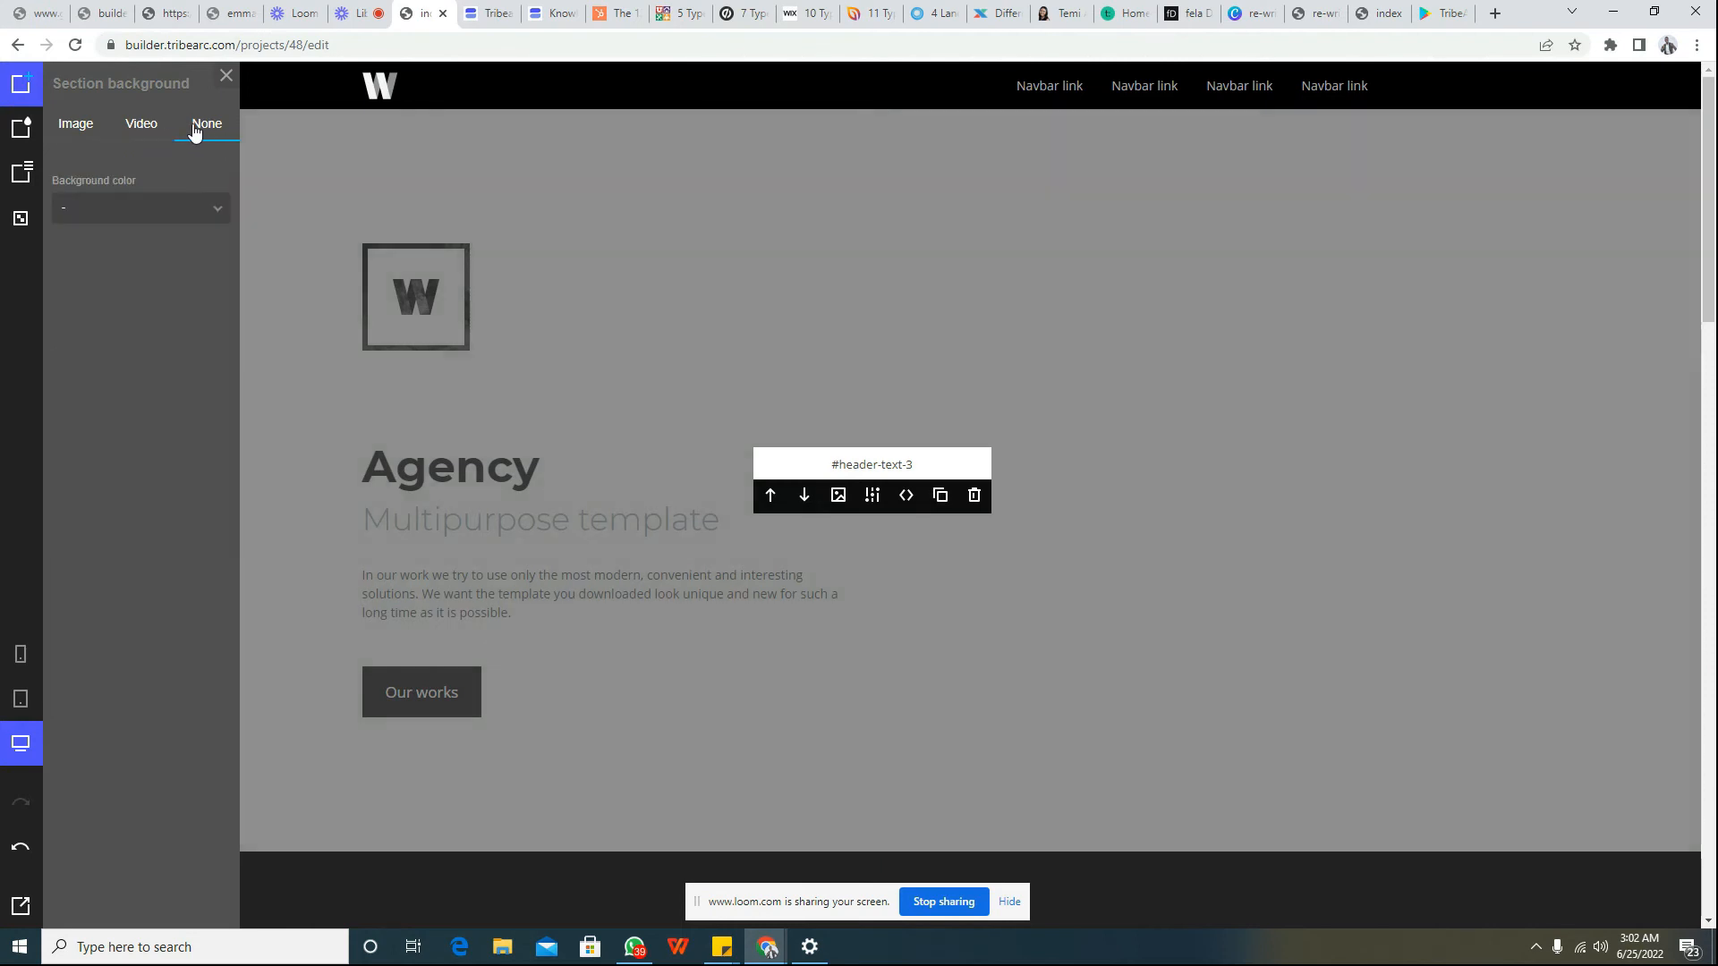
left_click(100, 127)
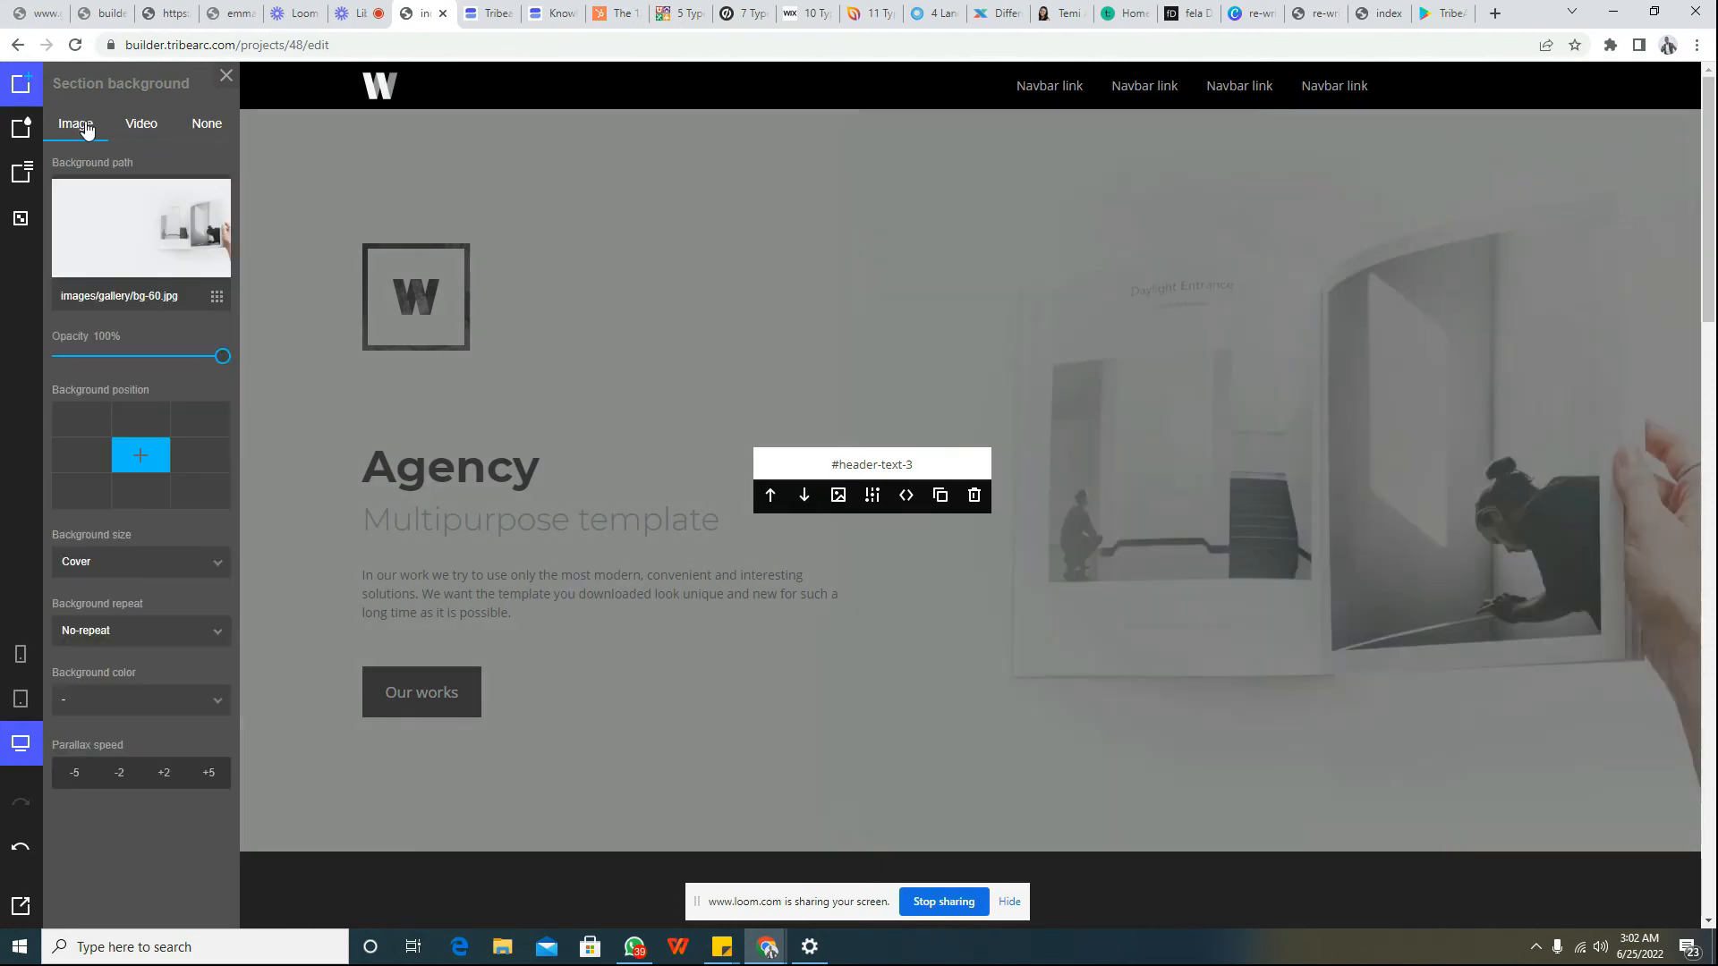
left_click(141, 231)
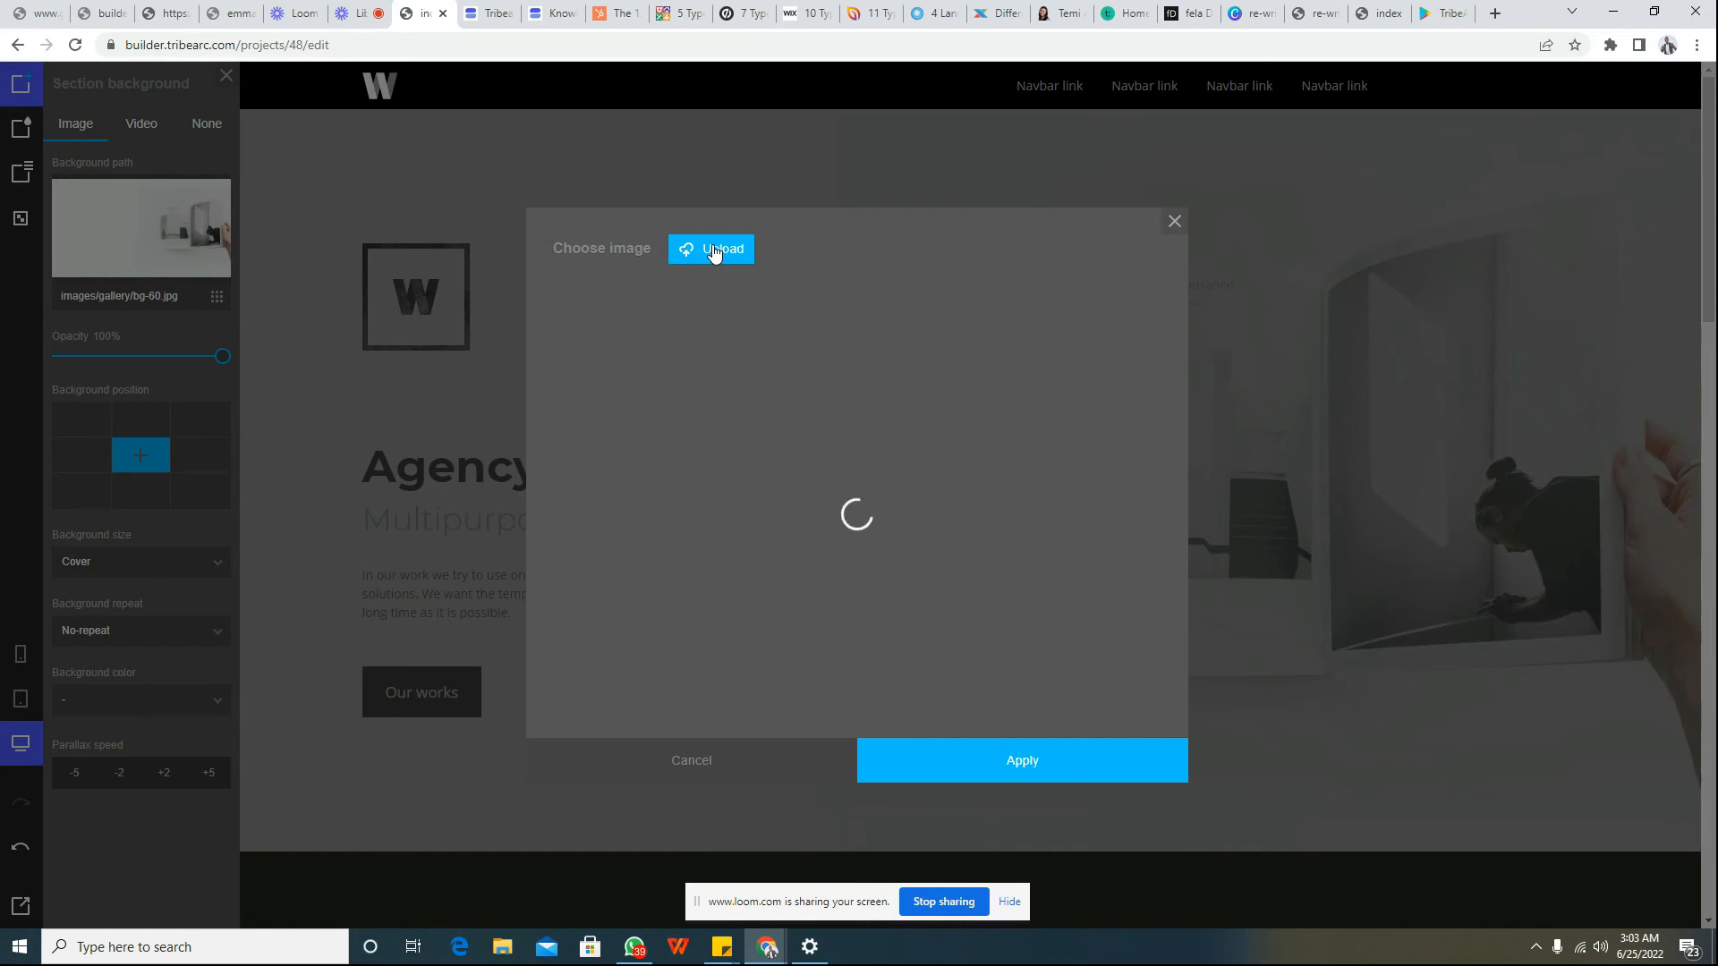
left_click(1582, 949)
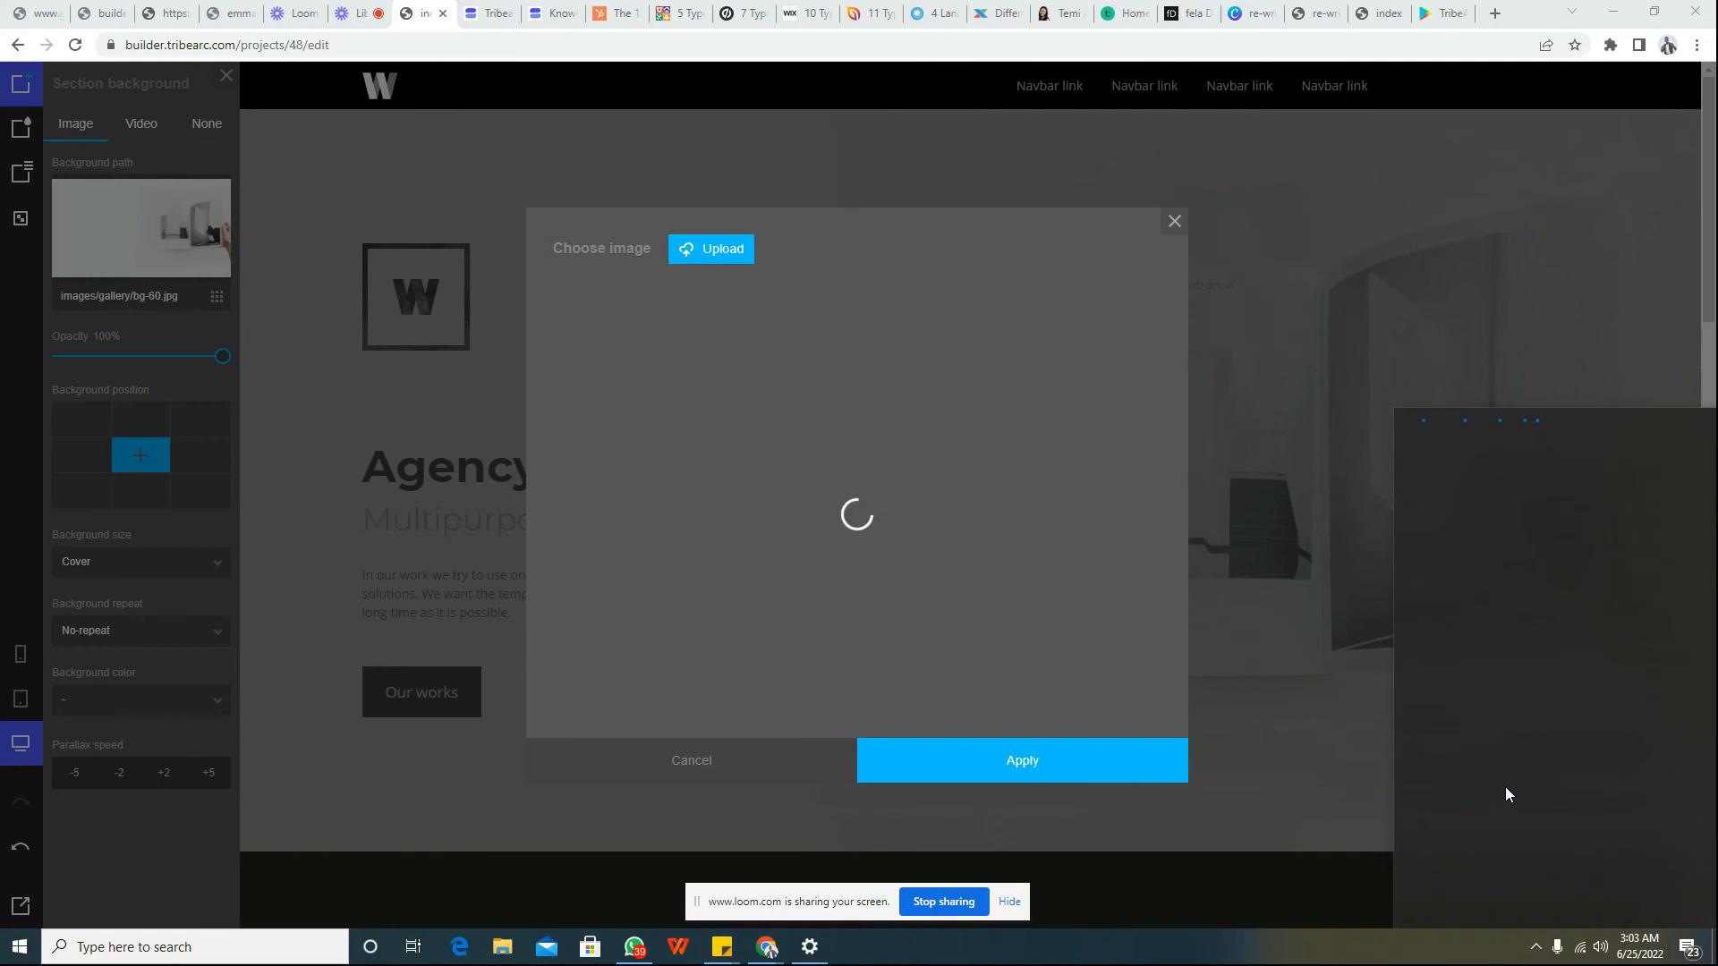
left_click(1073, 400)
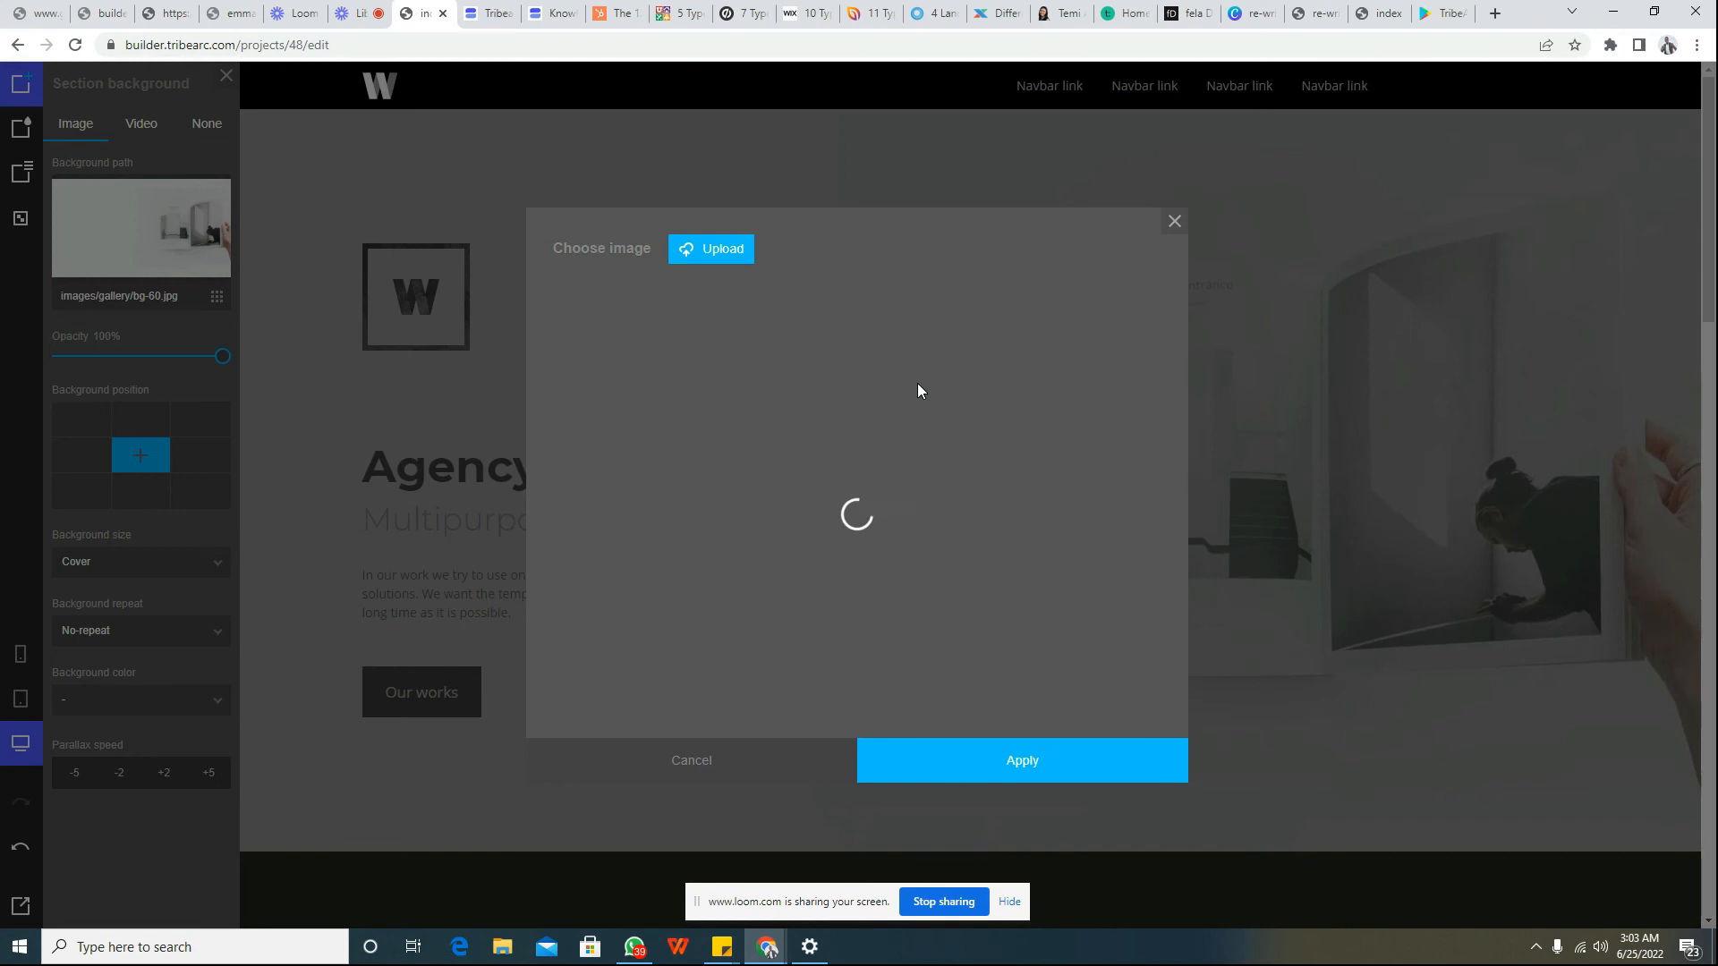
left_click(736, 763)
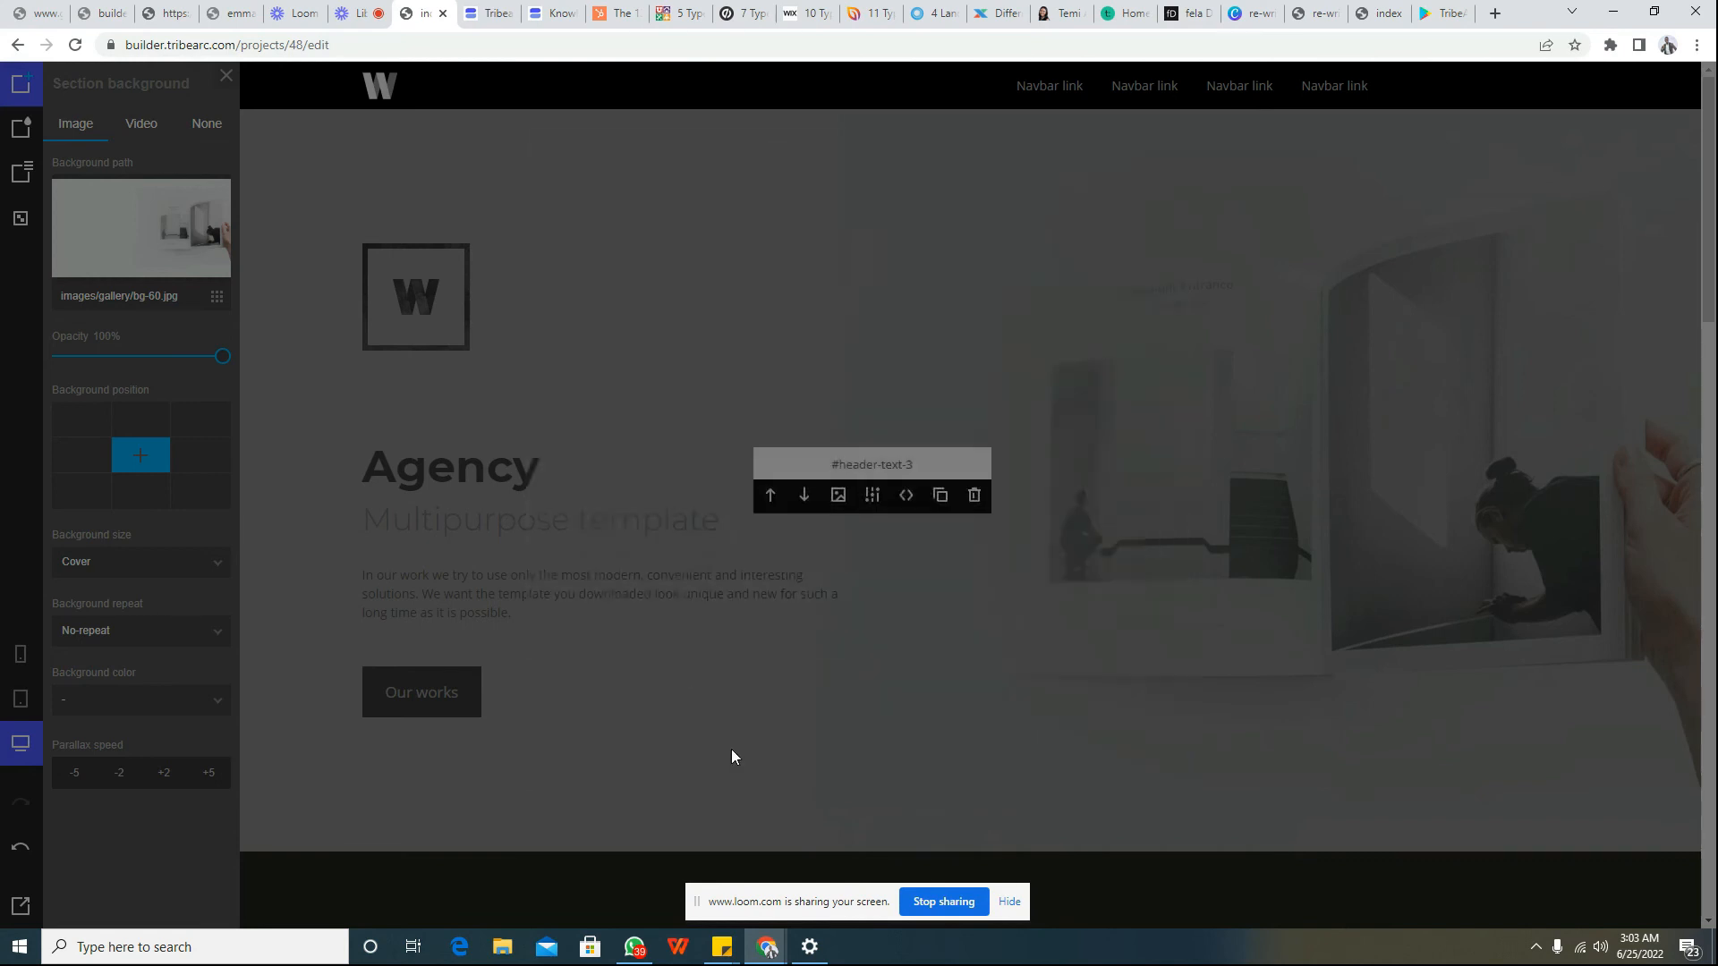
Step: Start an image upload for the Agency header's background and browse to the salem folder in Downloads
left_click(218, 295)
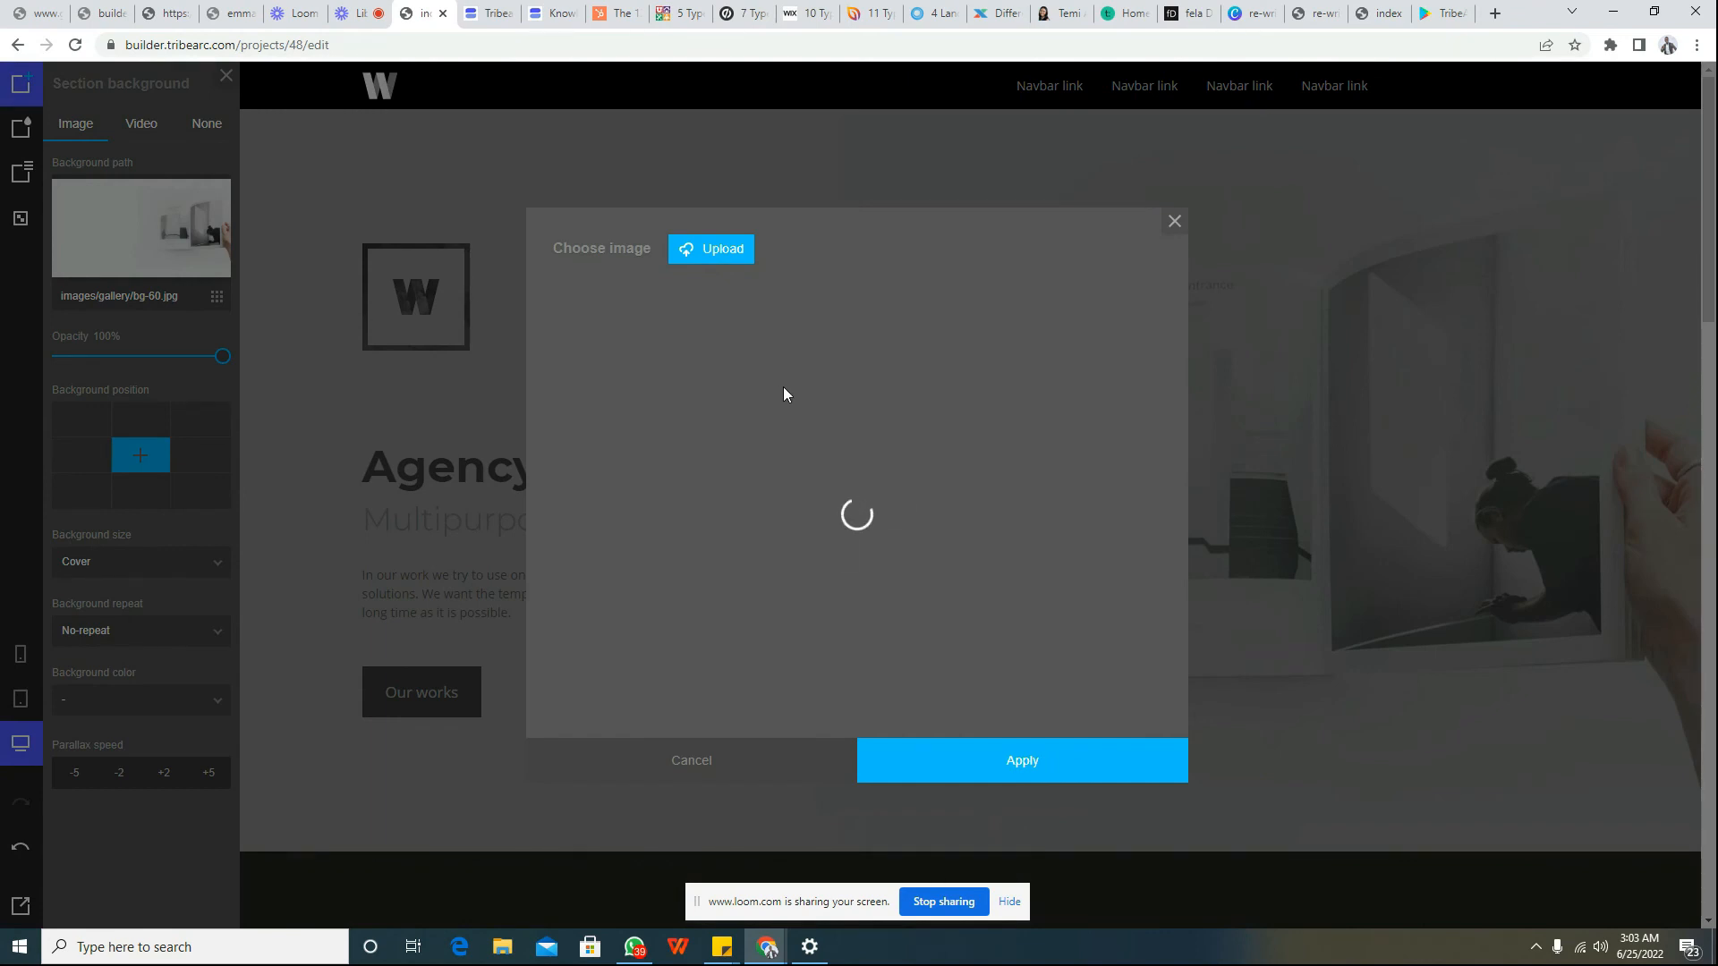
left_click(713, 255)
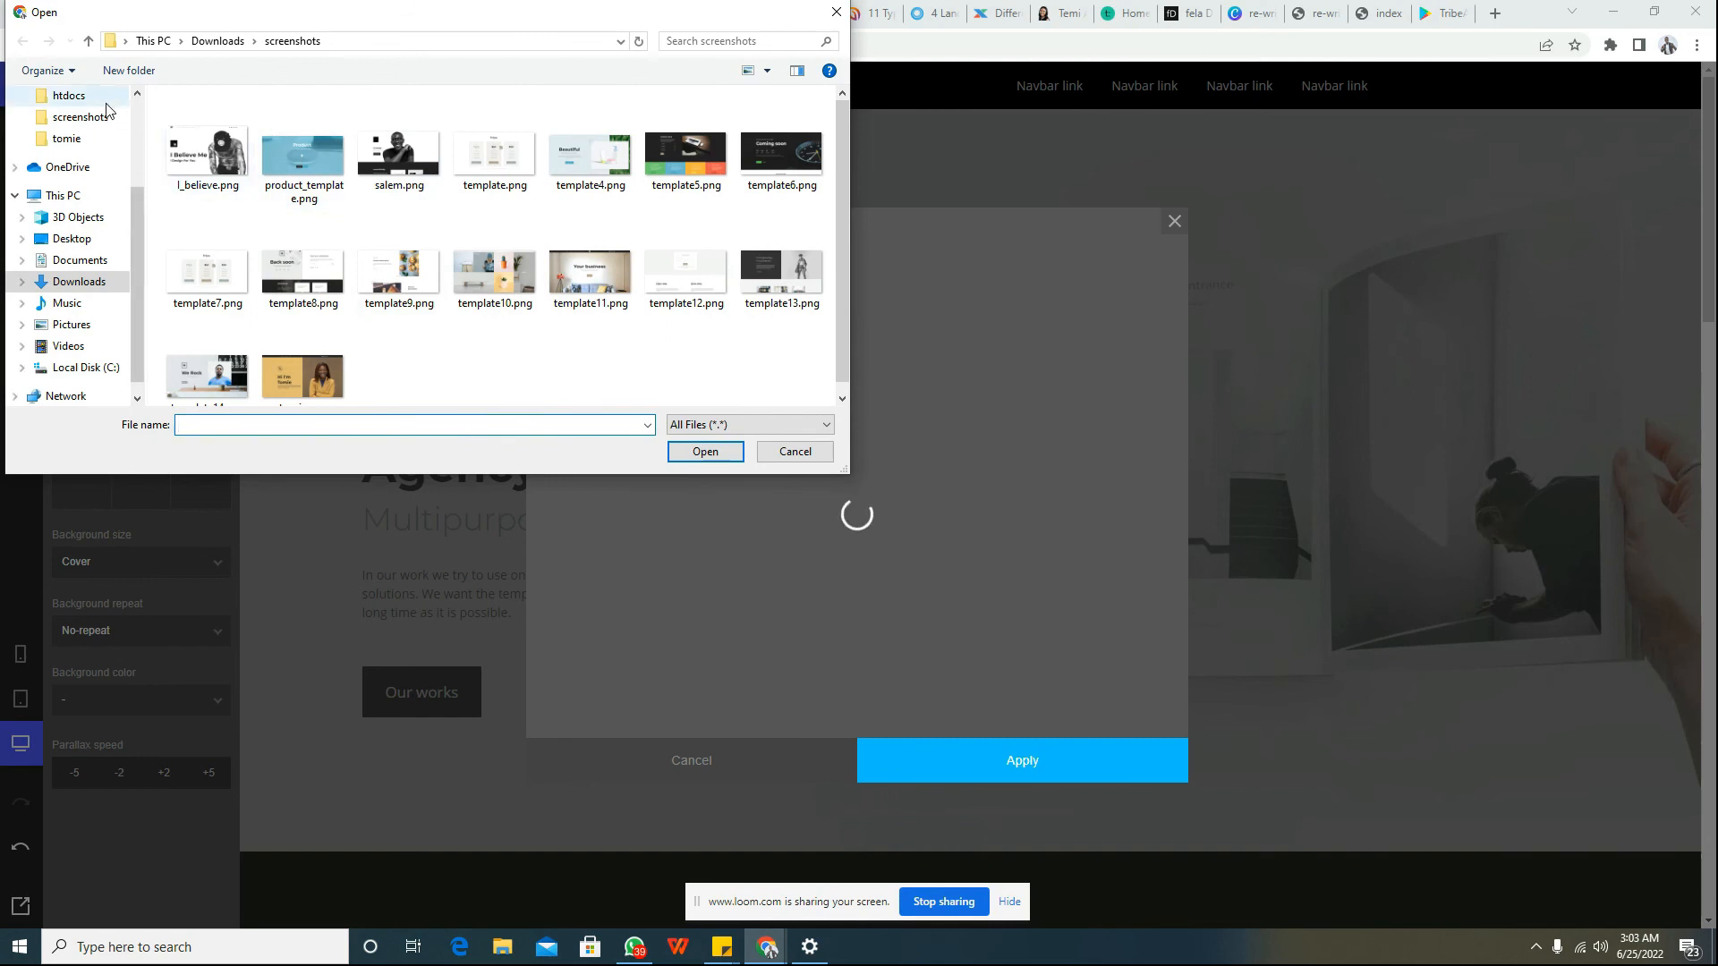
scroll(129, 104, "up", 1)
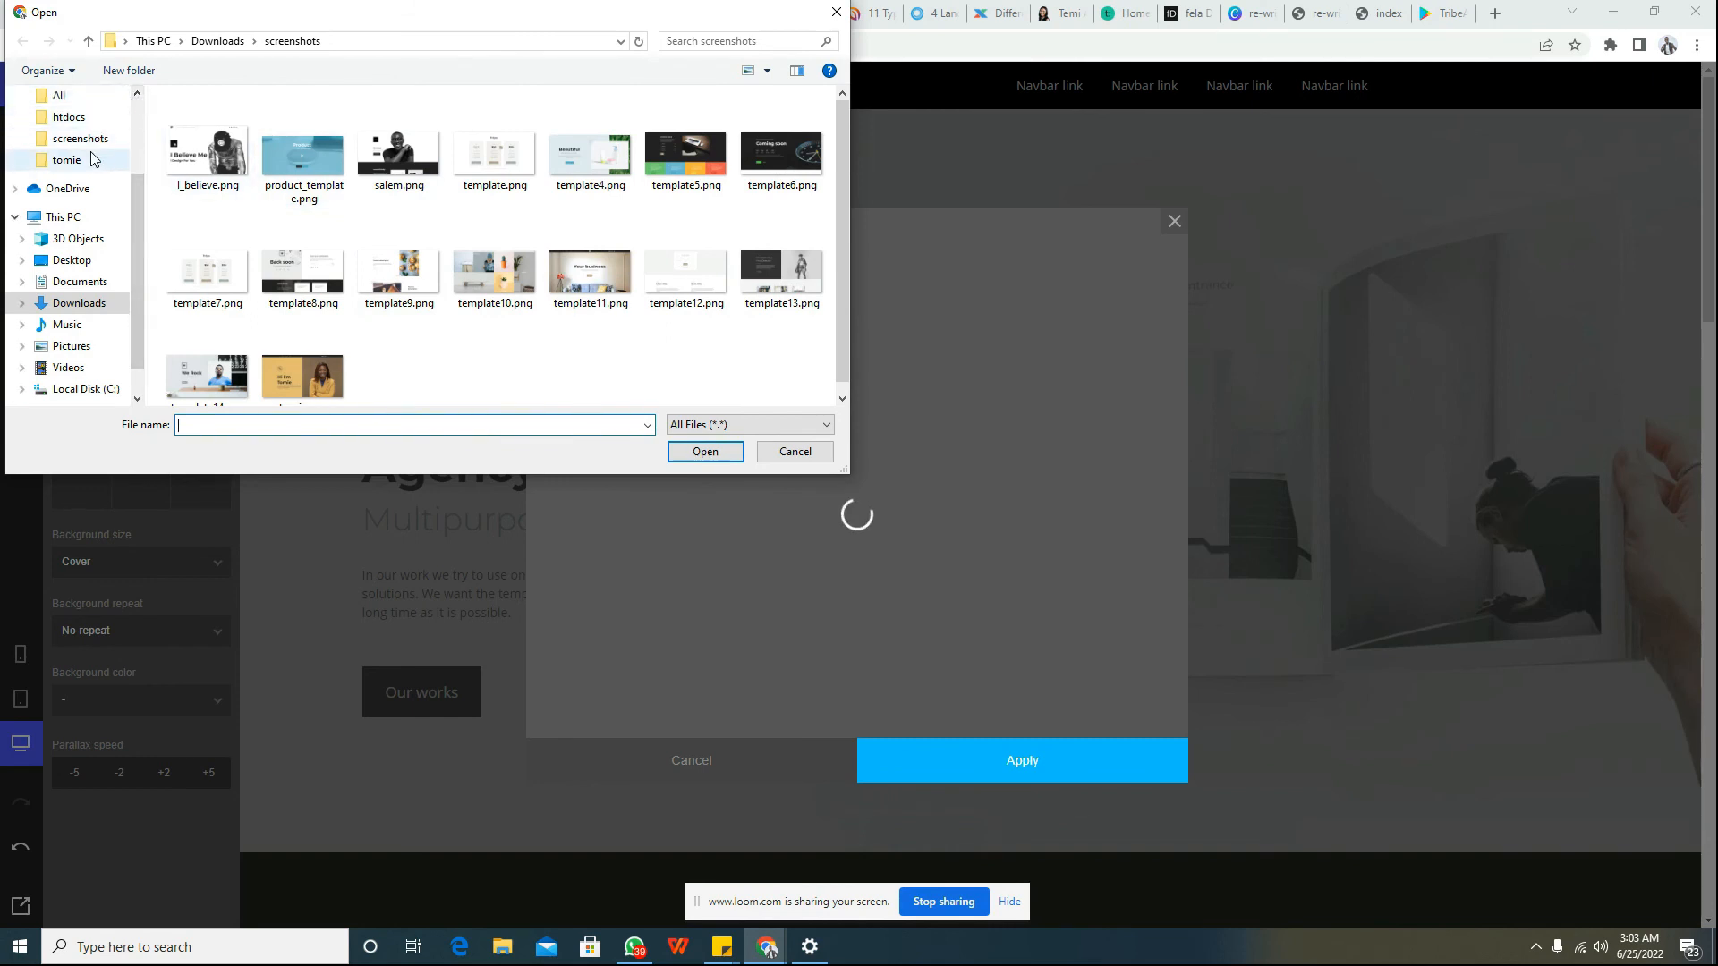
left_click(217, 40)
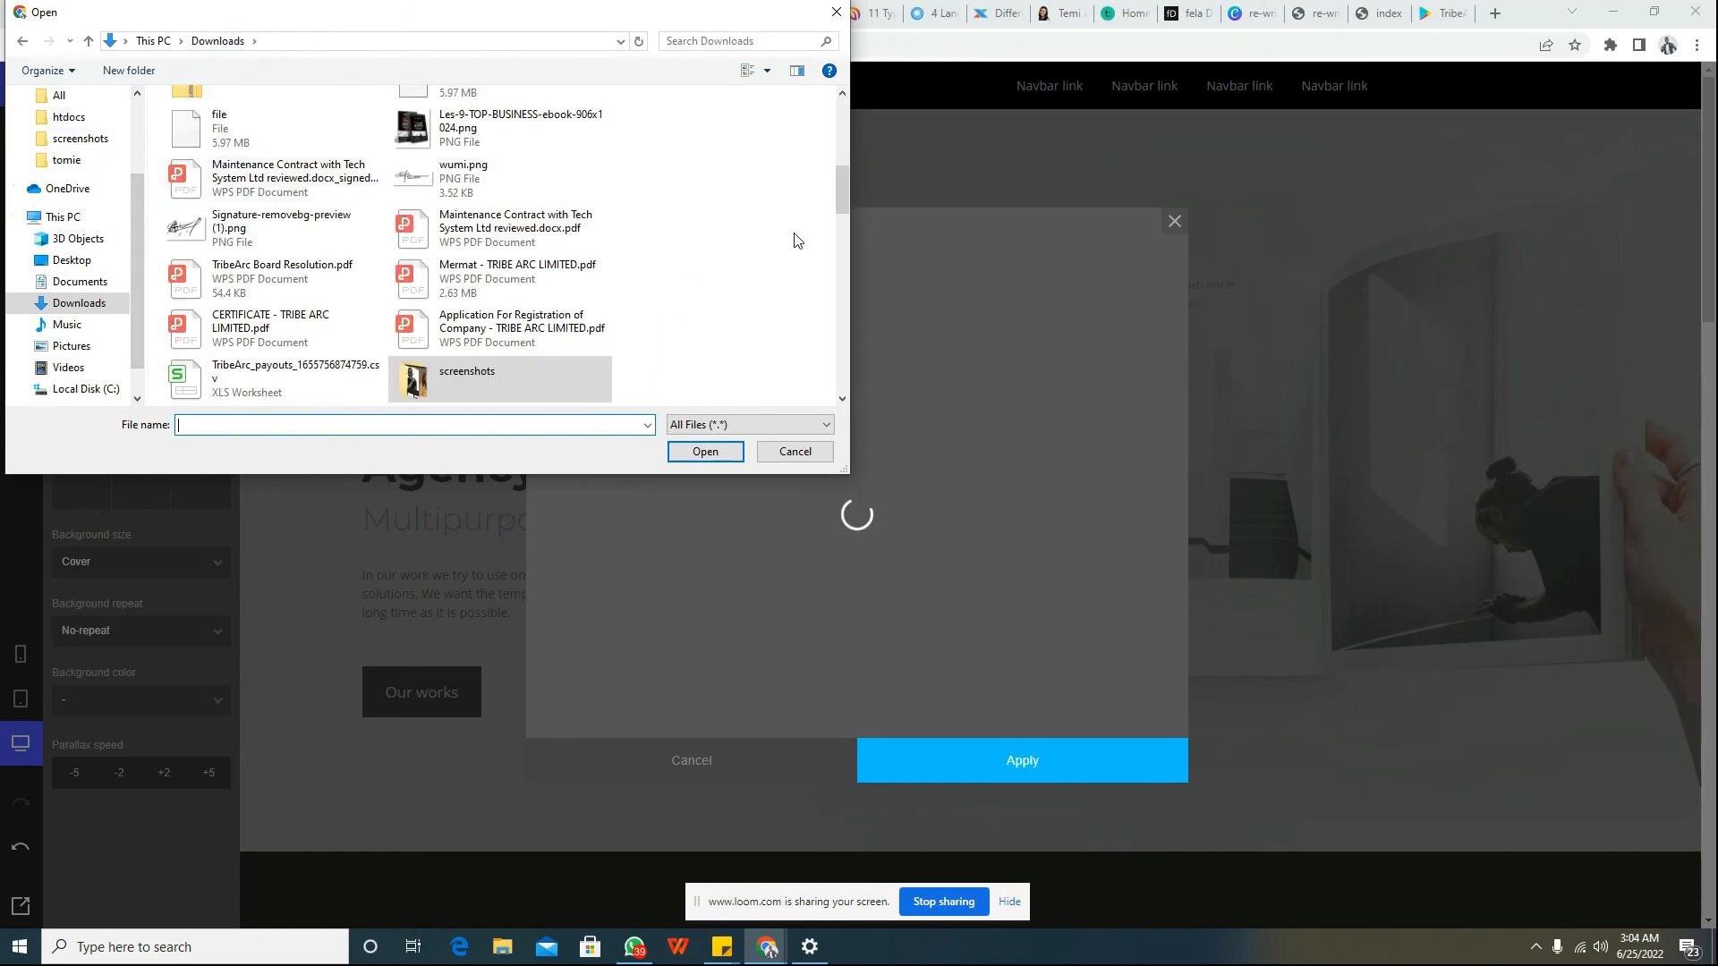
left_click_drag(837, 190, 839, 215)
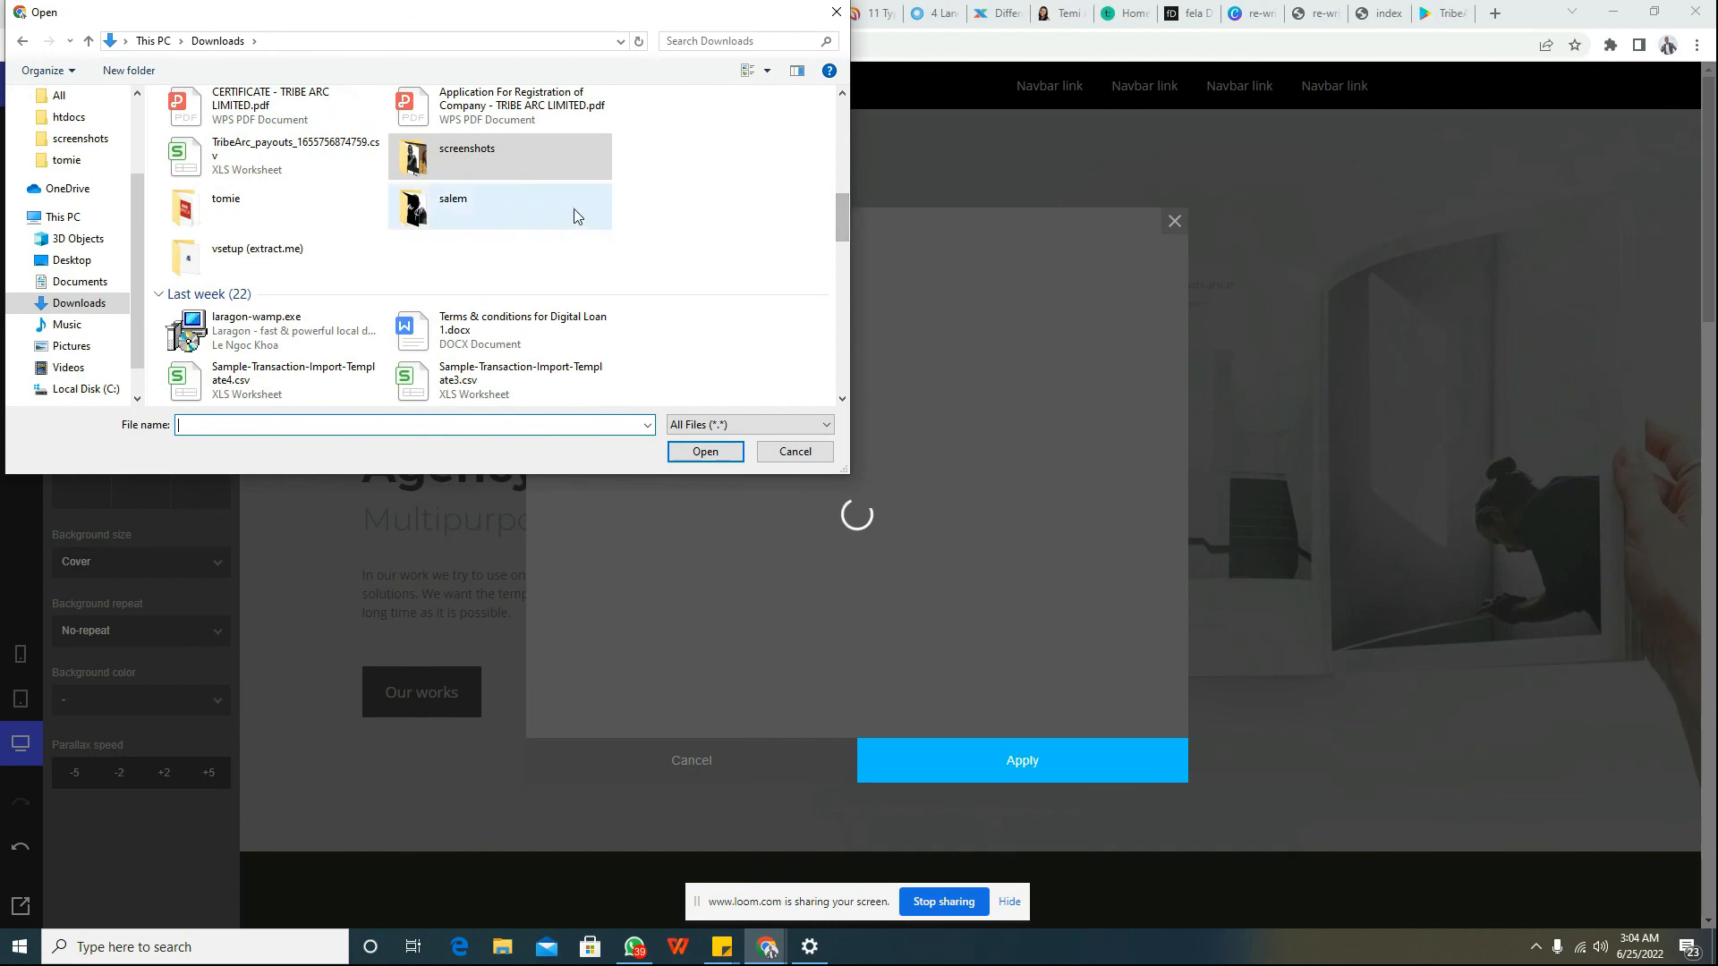
left_click(544, 208)
double_click(544, 207)
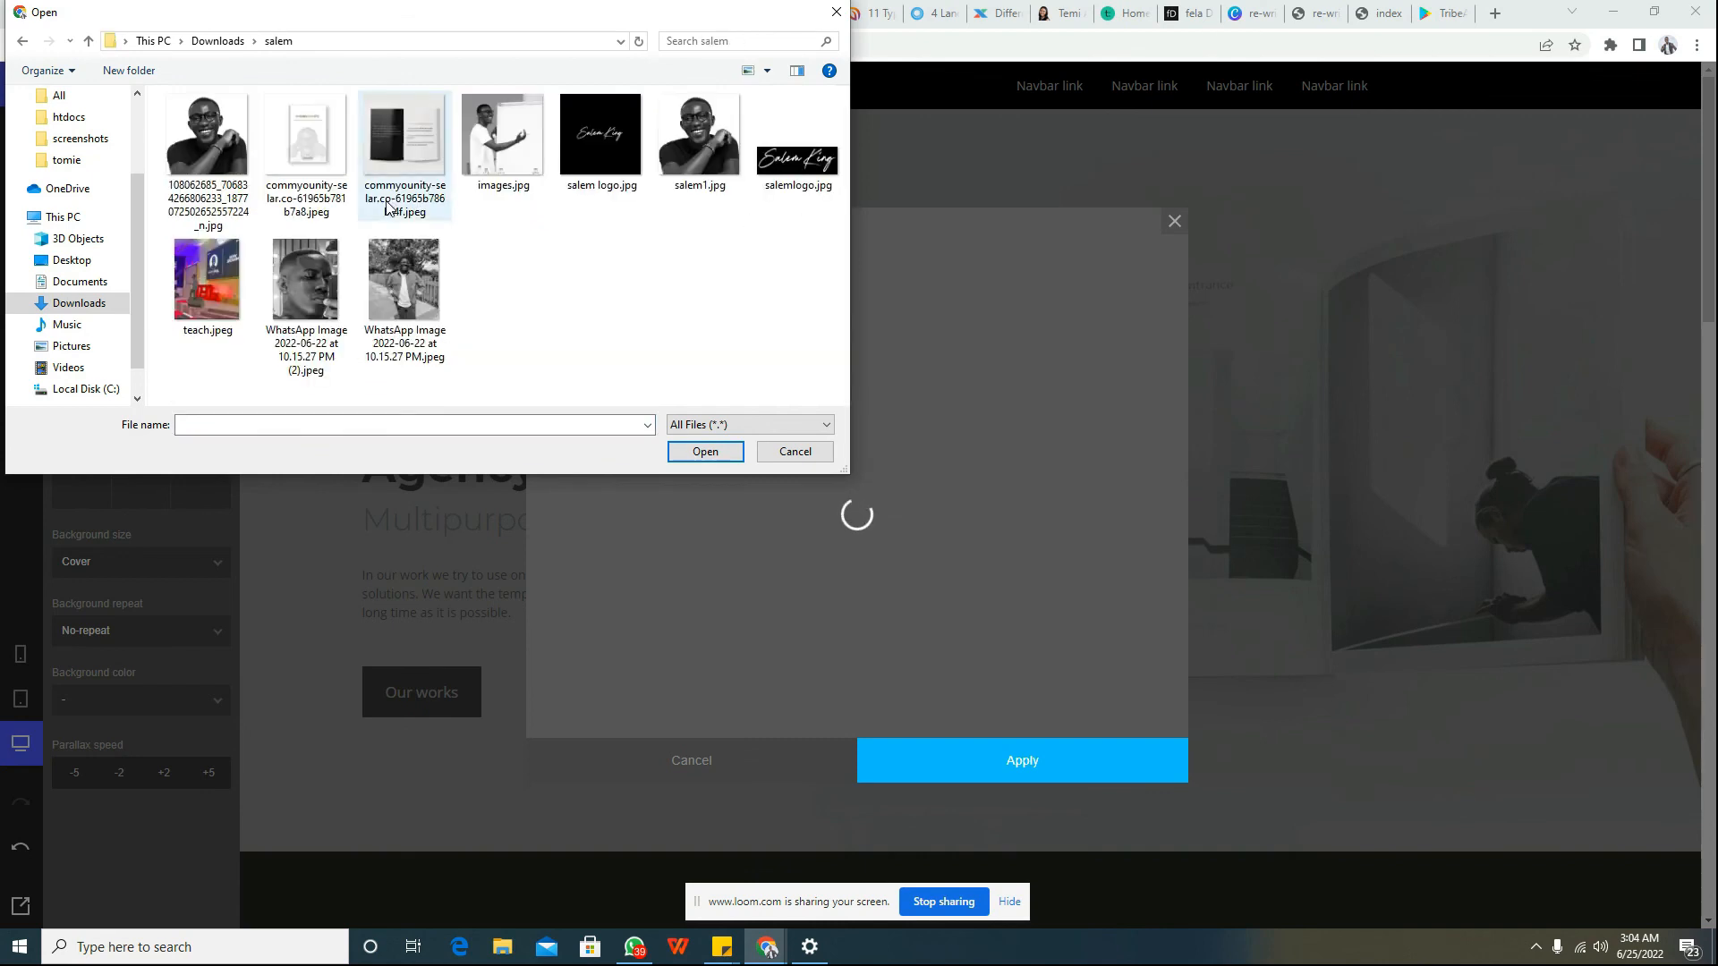
Step: Rename the first portrait photo in the salem folder, the one with the long numeric file name, as salem_pic
left_click(207, 144)
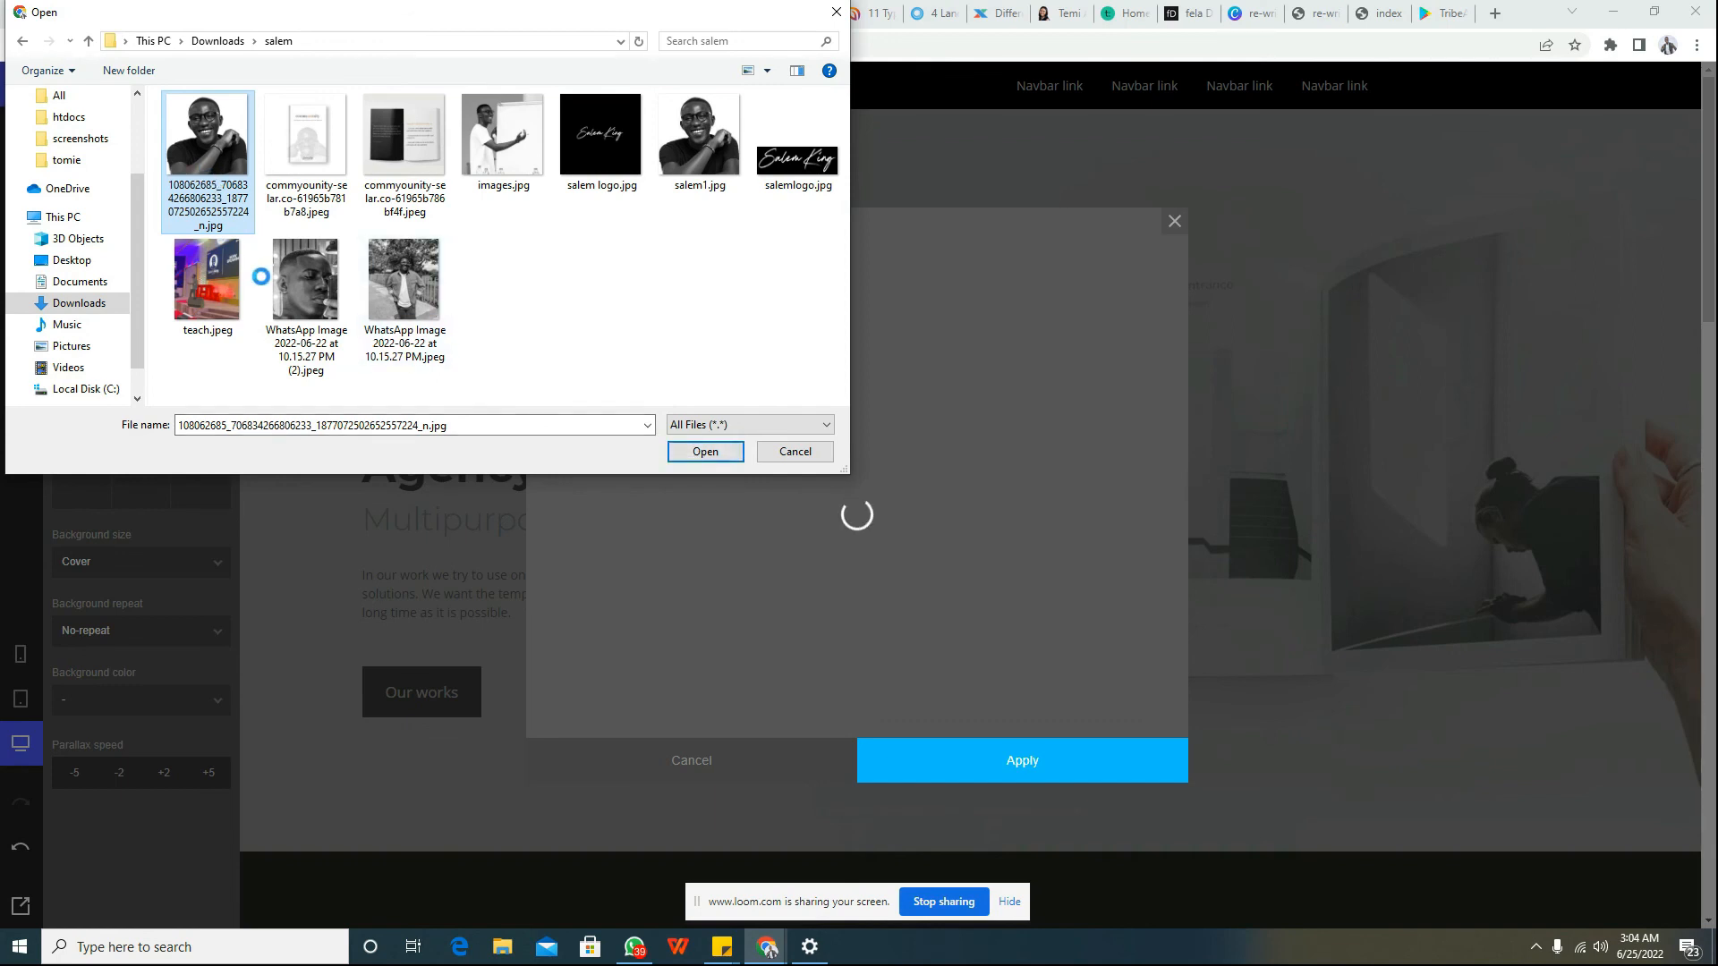
right_click(208, 168)
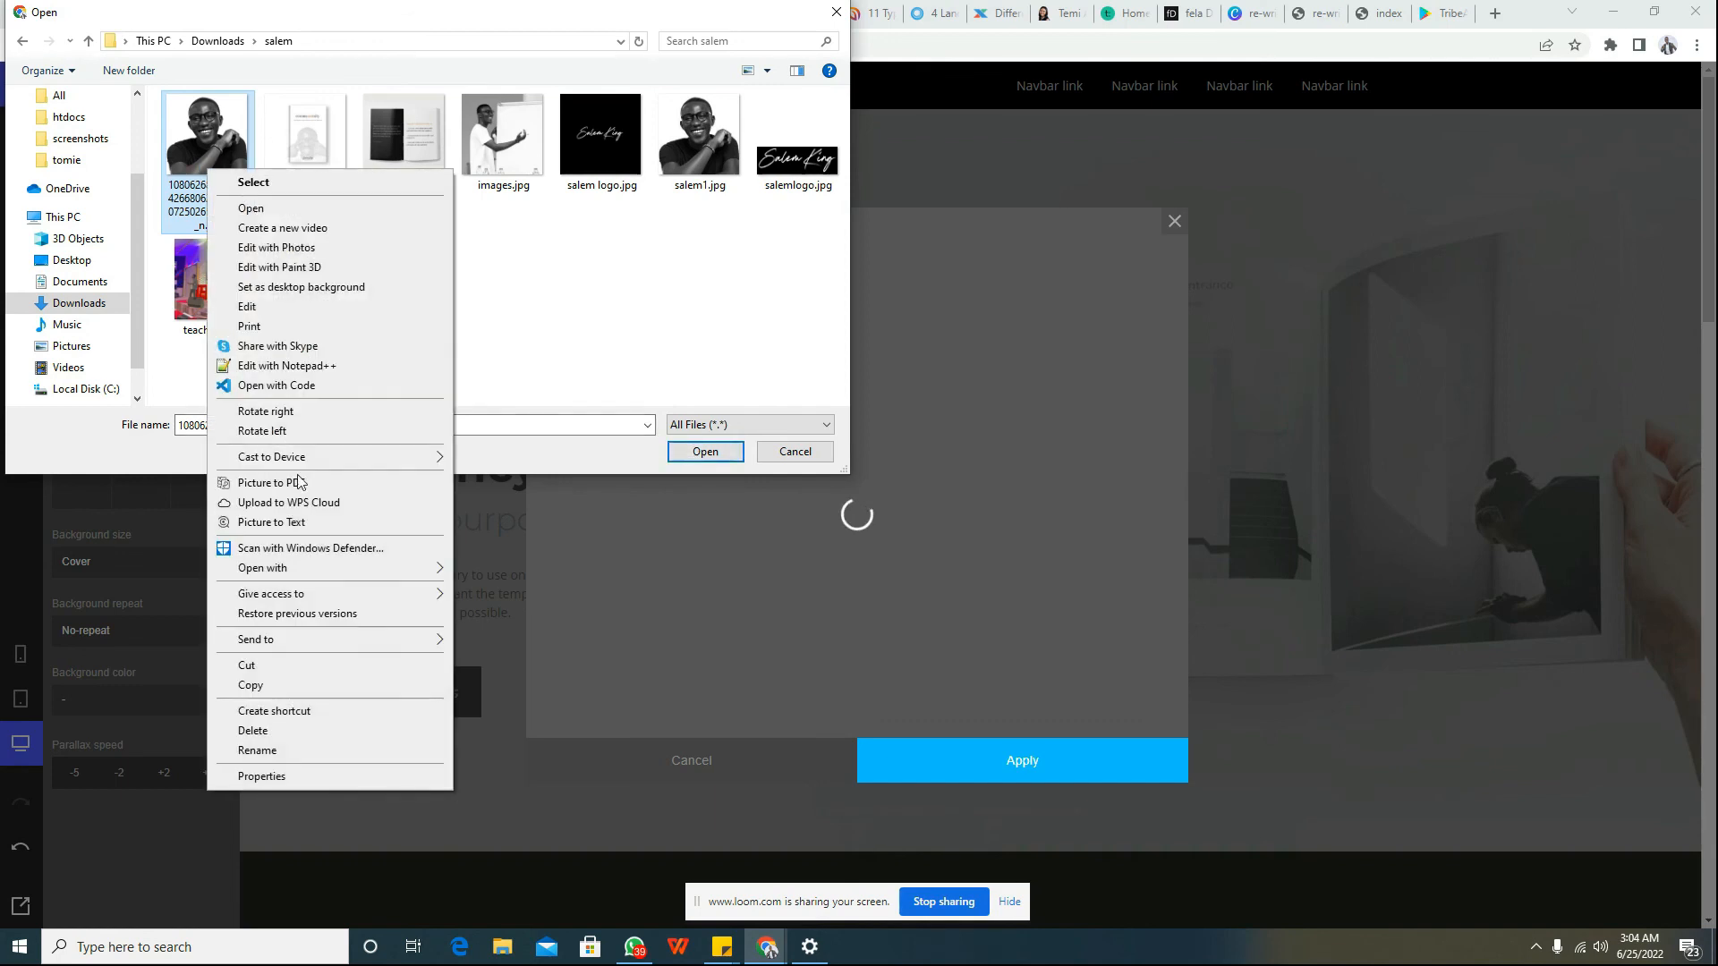
left_click(281, 750)
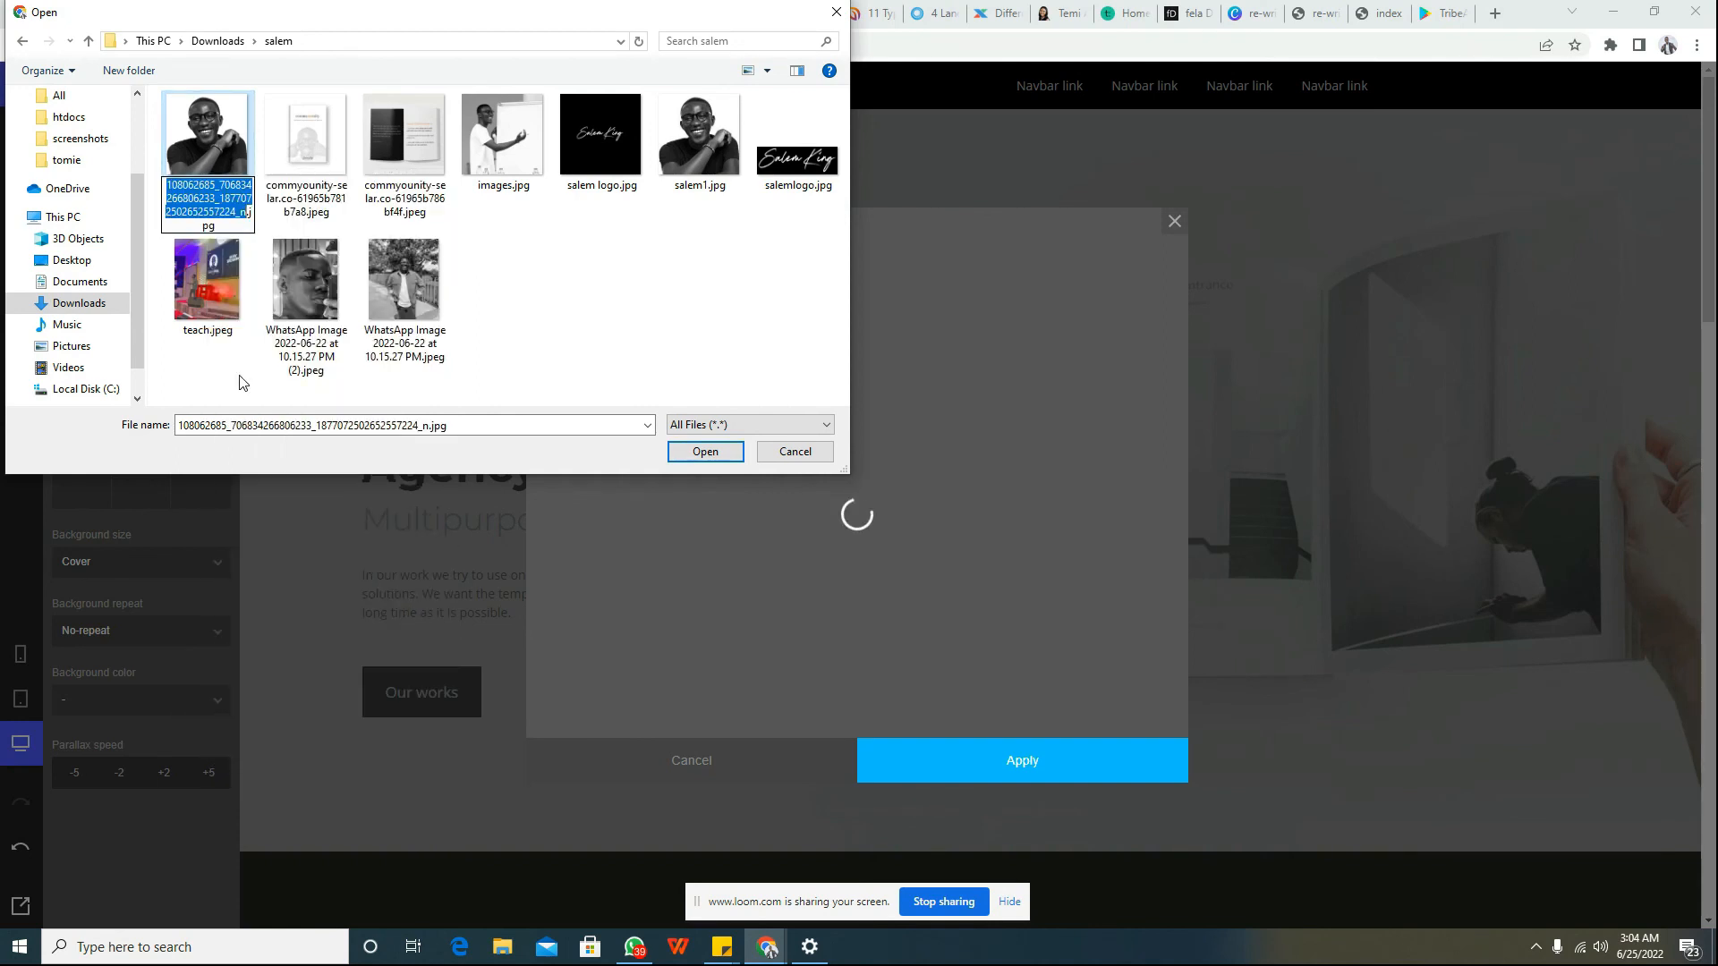
type("salem_")
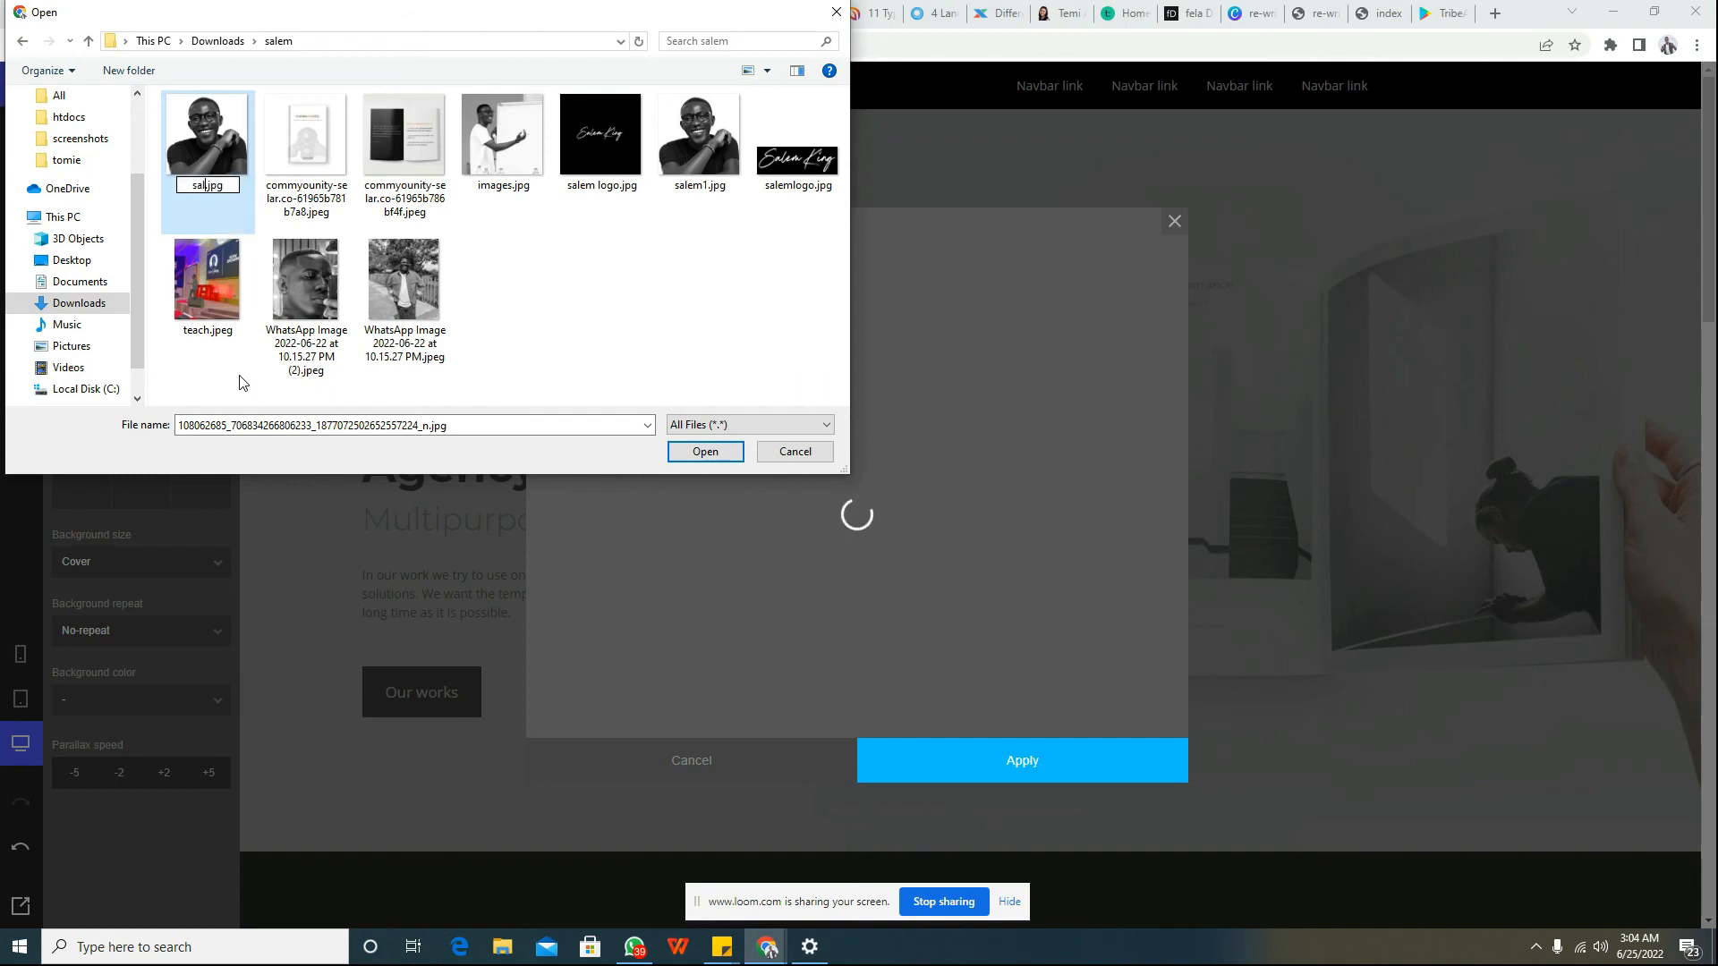
type("pic")
key("Return")
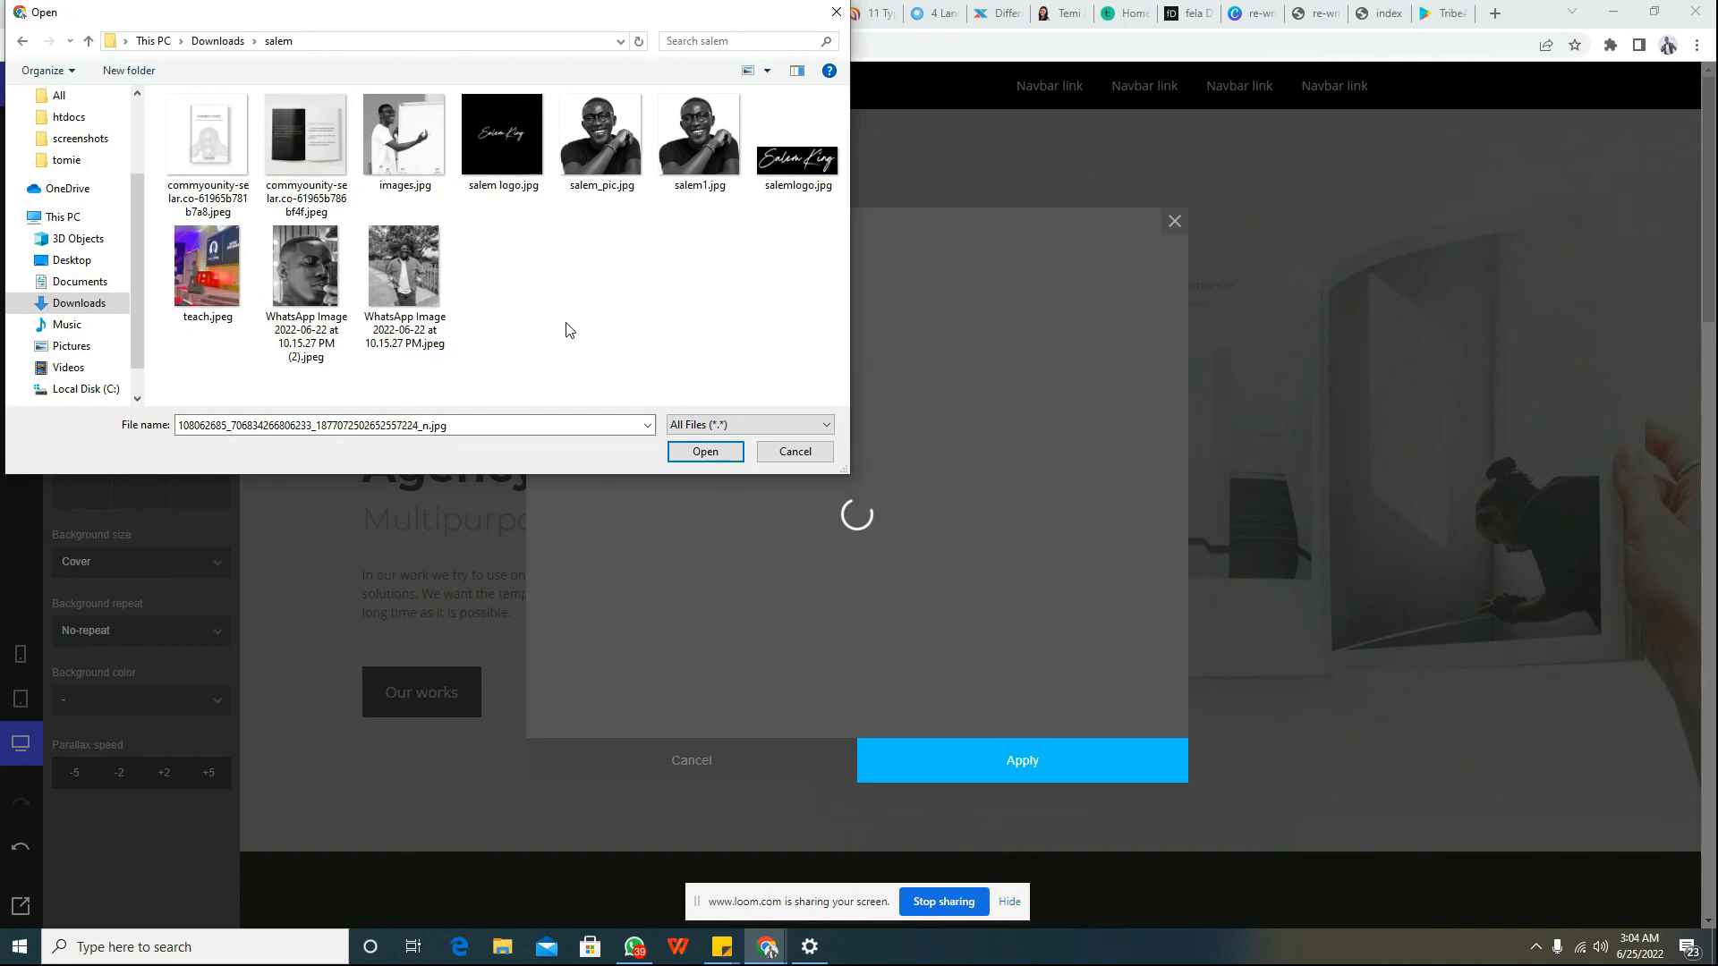
Step: Try to upload salem_pic.jpg as the Agency header's background image, and cancel the image selection
left_click(601, 172)
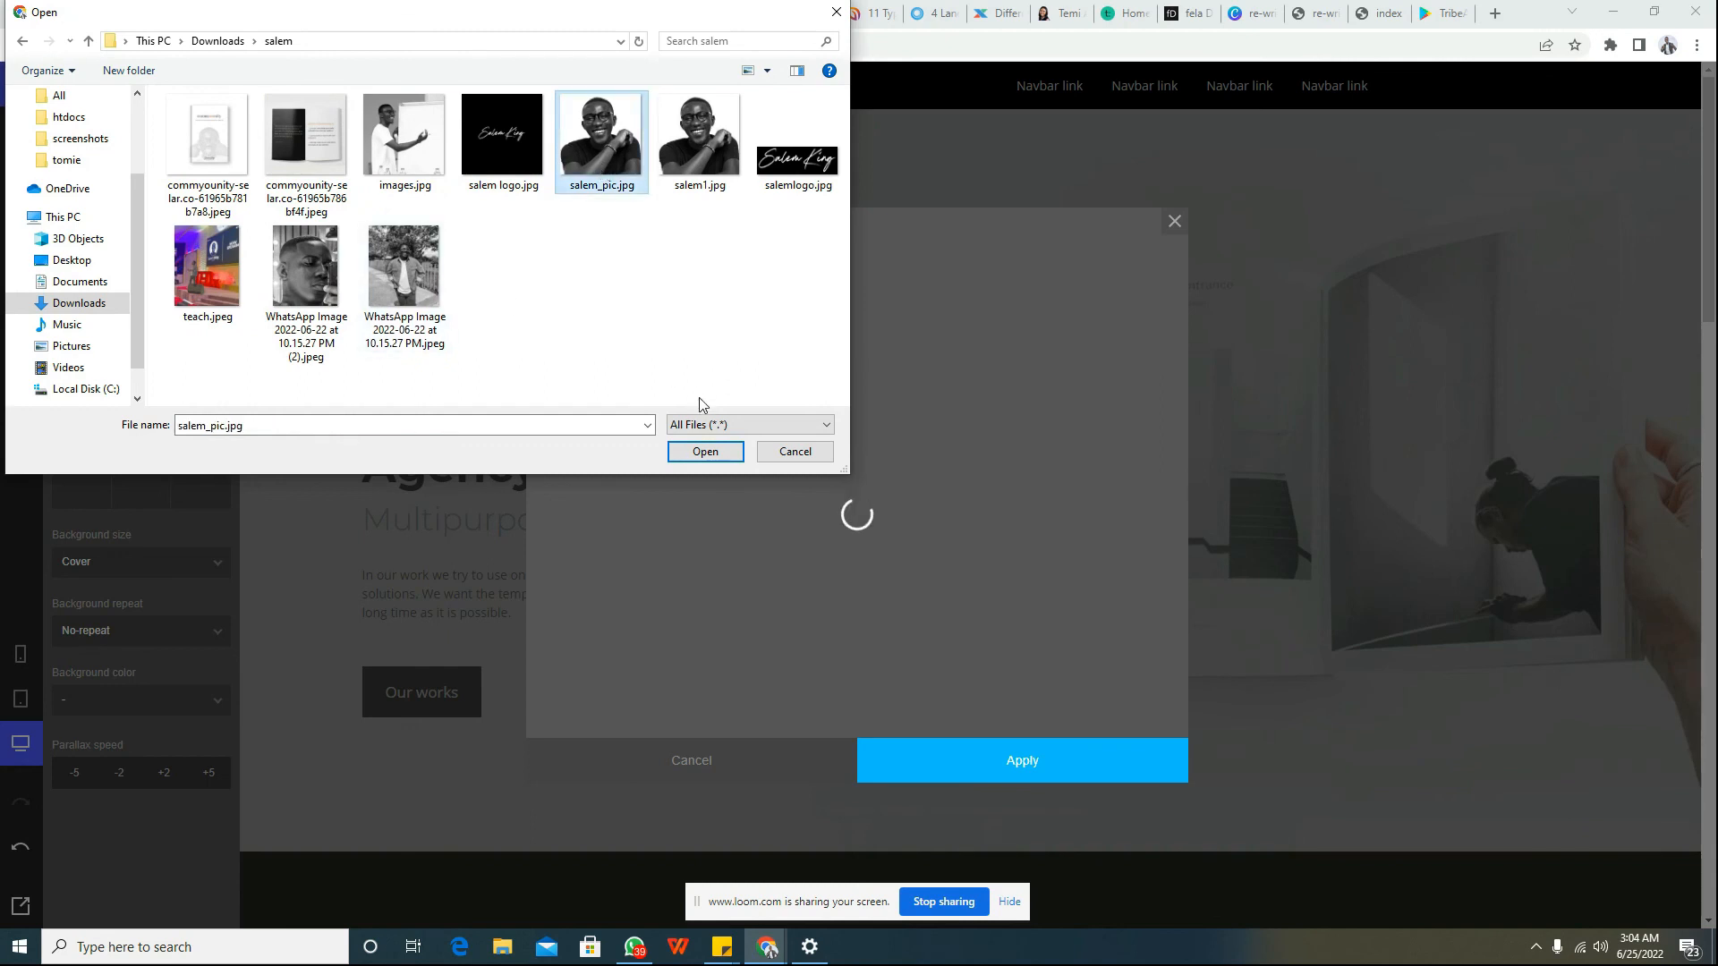
left_click(707, 452)
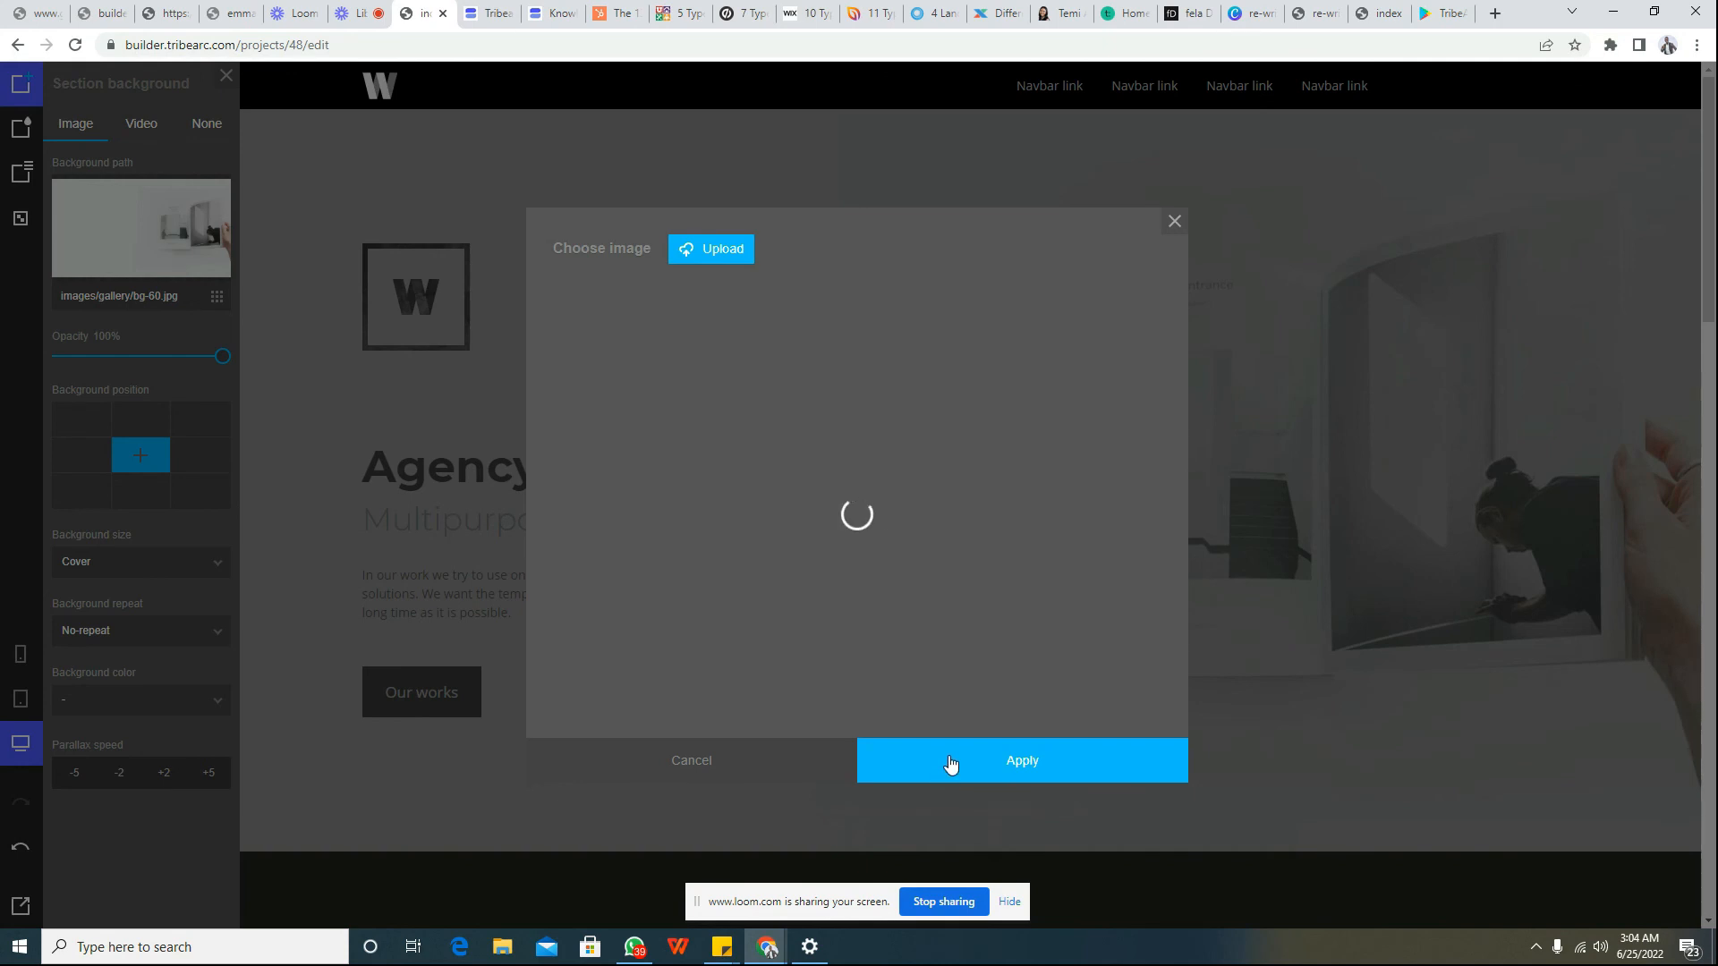
left_click(817, 771)
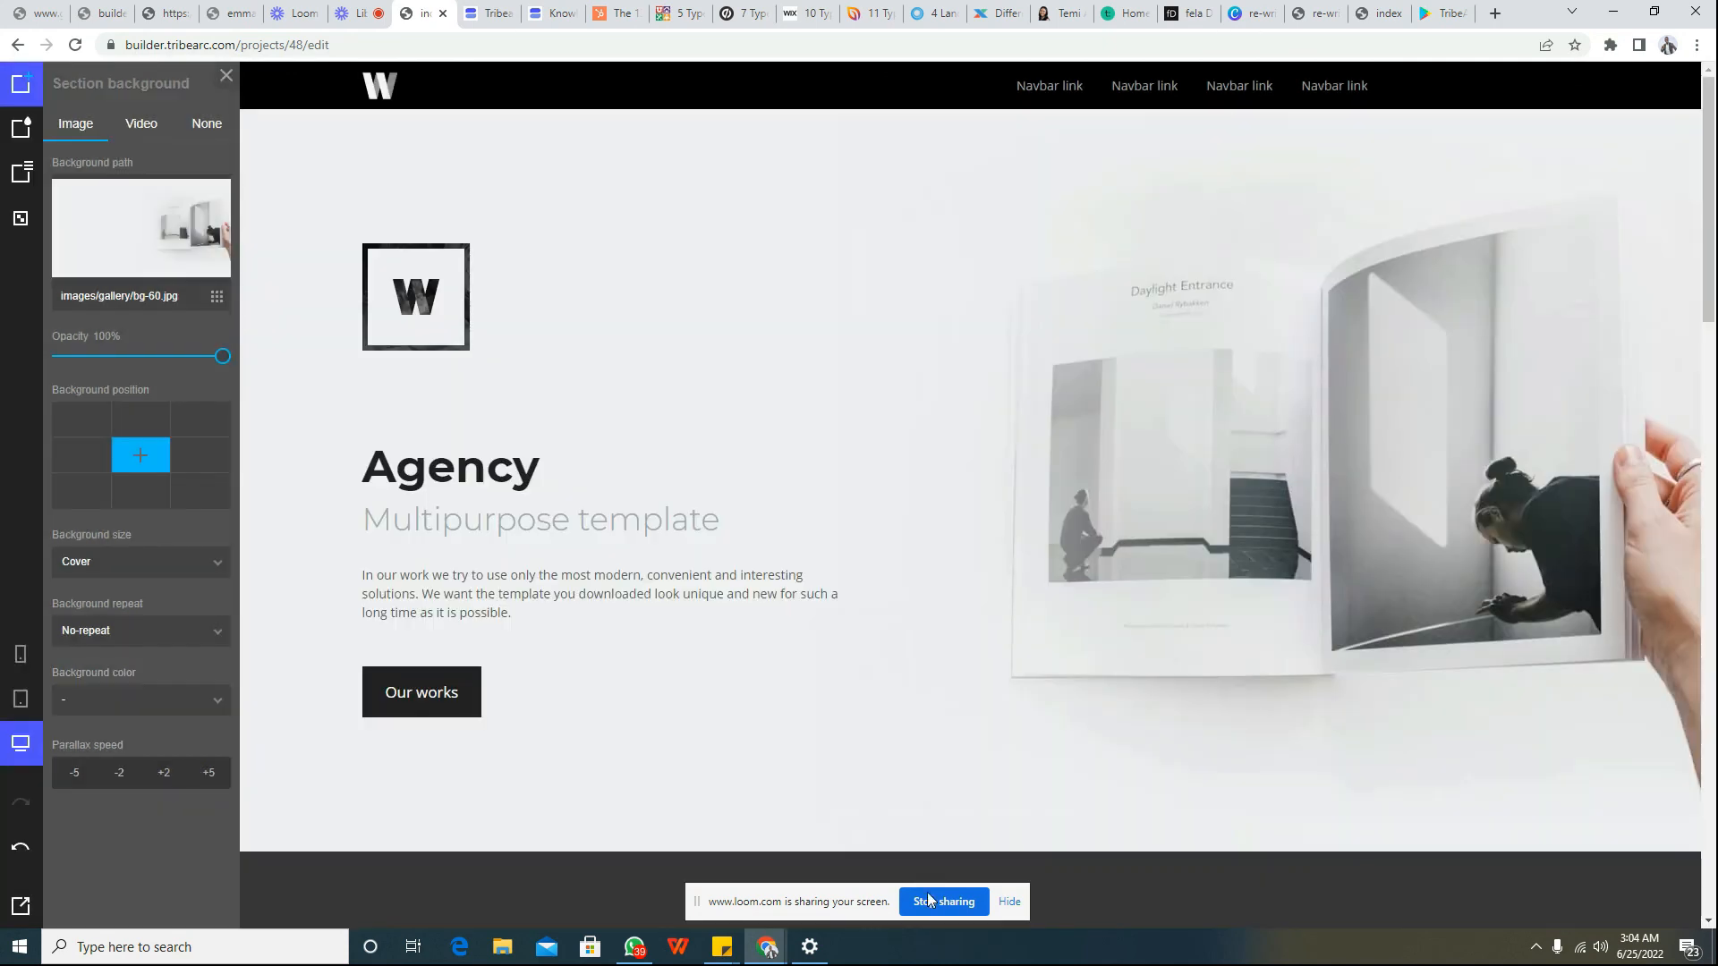